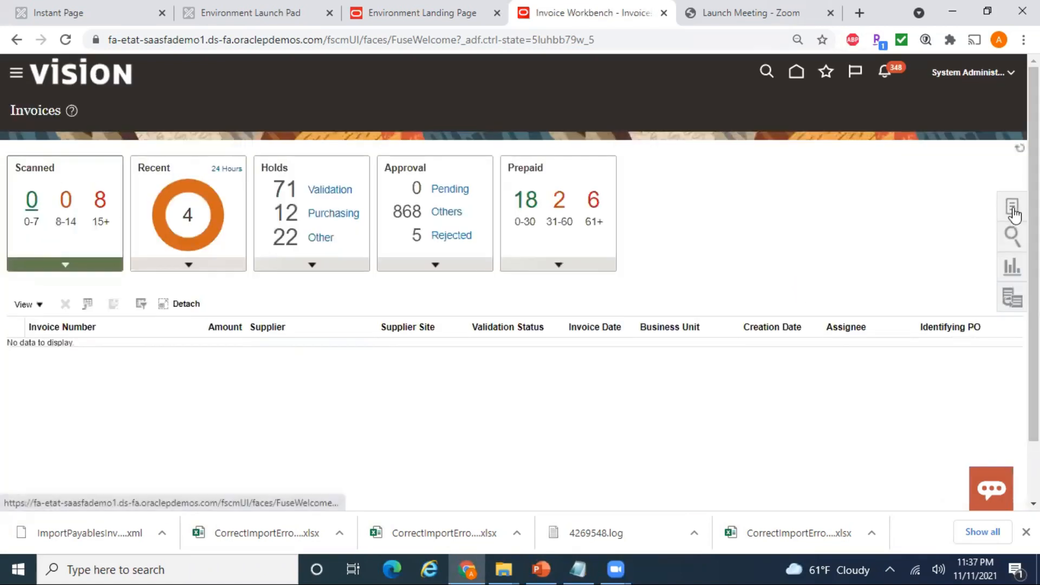
- Show the invoice task list in the Tasks panel of the Payables Invoices workbench
{"action": "left_click", "coordinate": [1014, 214]}
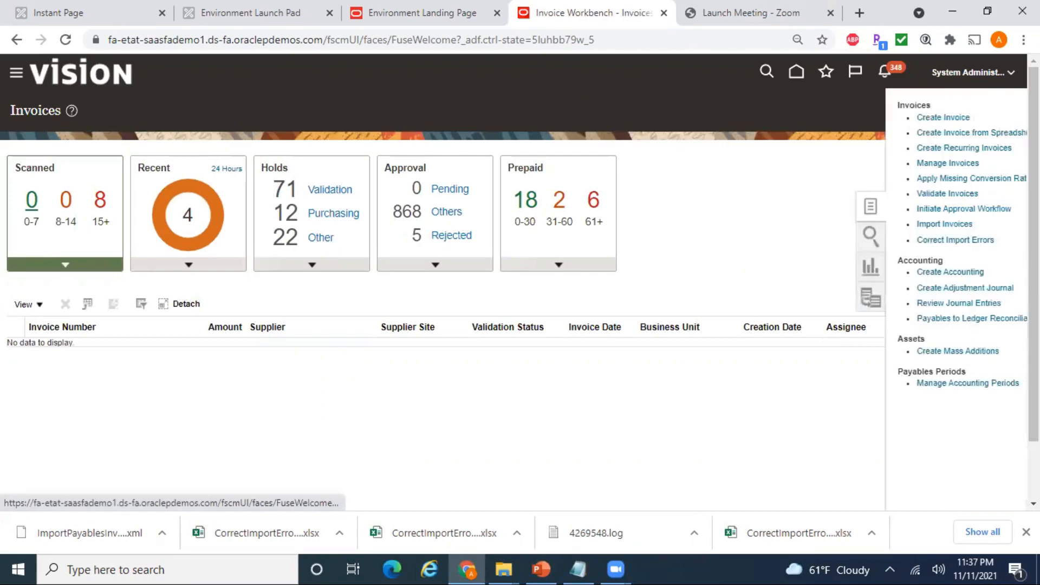
- Download the Correct Import Errors workbook and open CorrectImportErrors.xlsx in Excel
{"action": "left_click", "coordinate": [931, 241]}
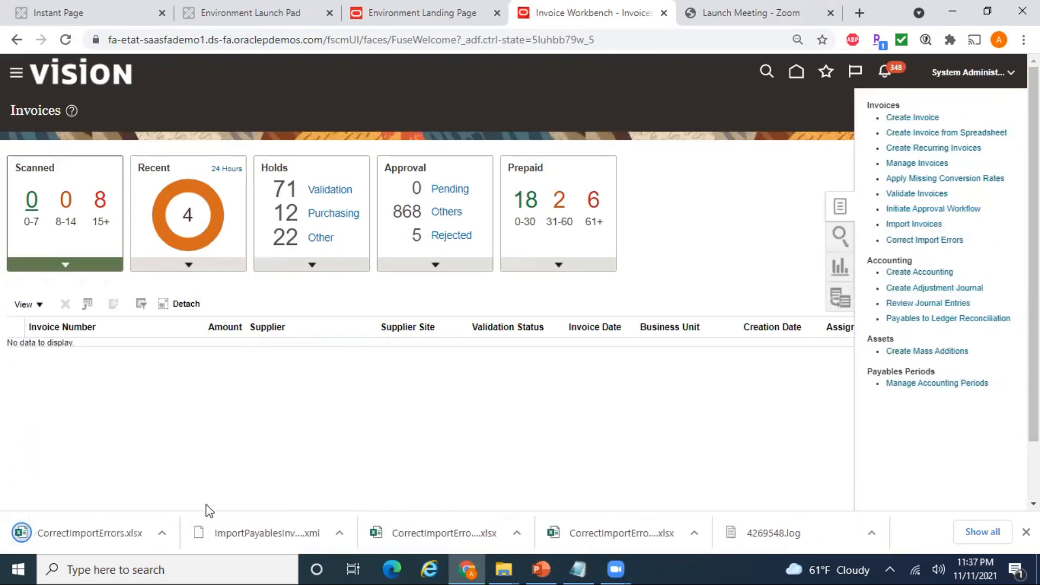
{"action": "left_click", "coordinate": [92, 535]}
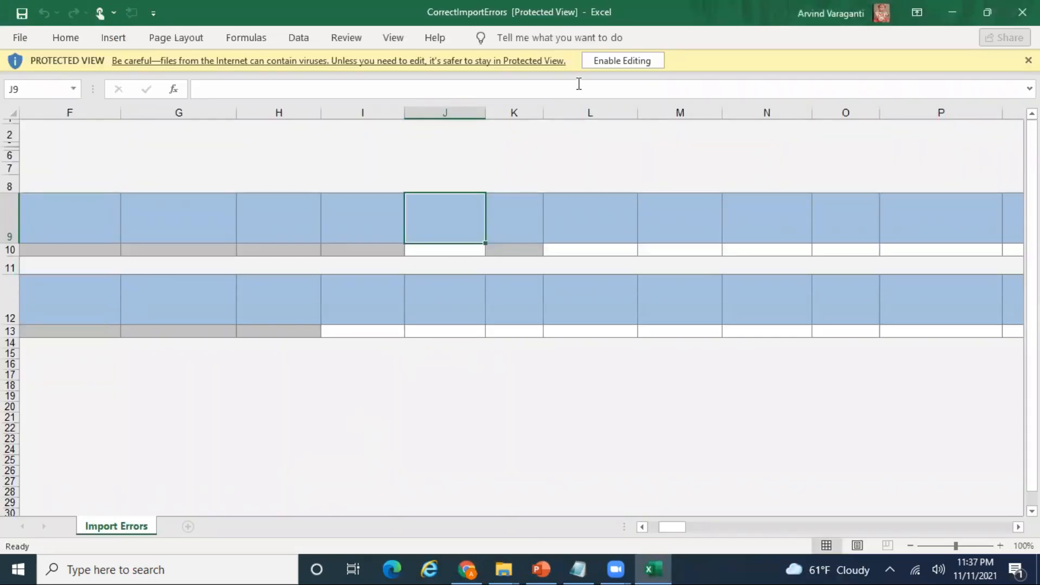
- Enable editing, connect and sign in to Oracle Applications Cloud, skipping the ADF add-in update
{"action": "left_click", "coordinate": [623, 60]}
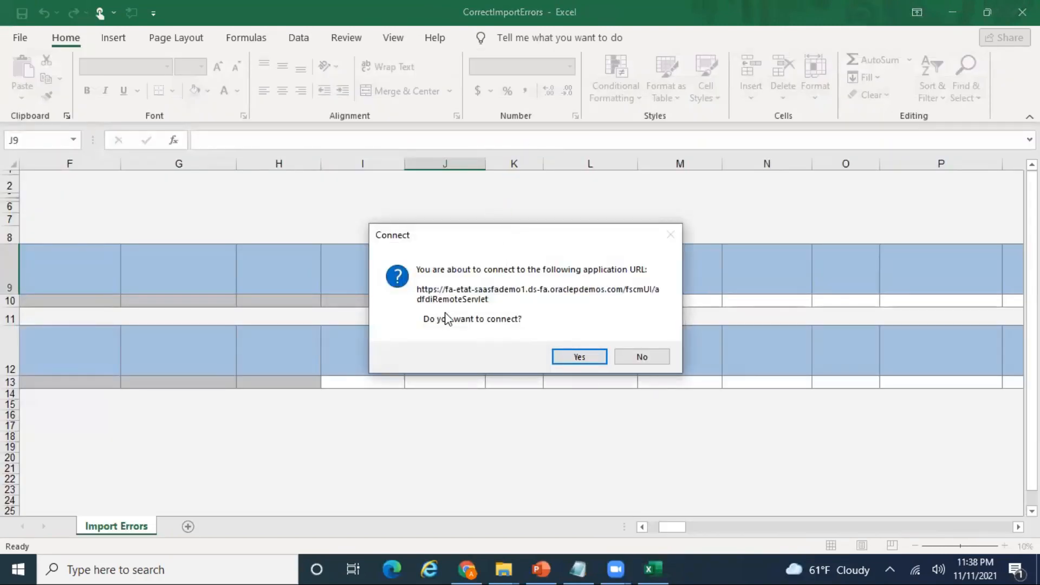
{"action": "left_click", "coordinate": [589, 356]}
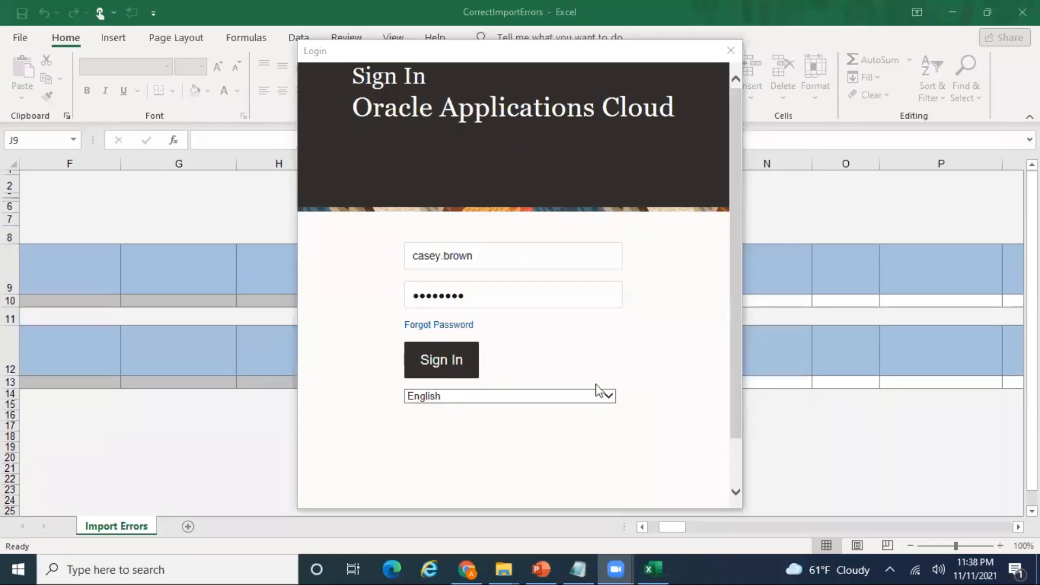
{"action": "left_click", "coordinate": [441, 358]}
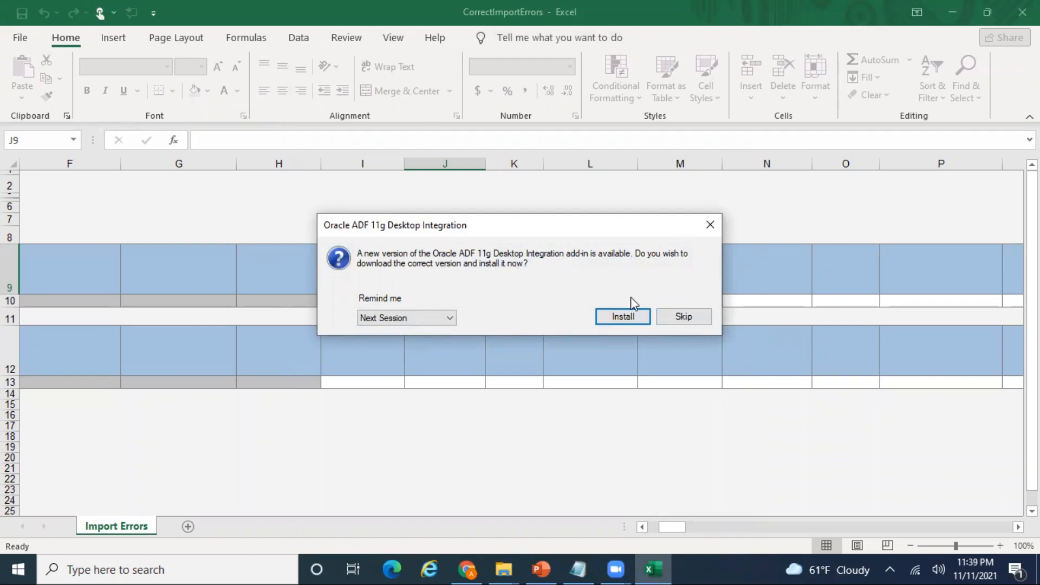
{"action": "left_click", "coordinate": [683, 317]}
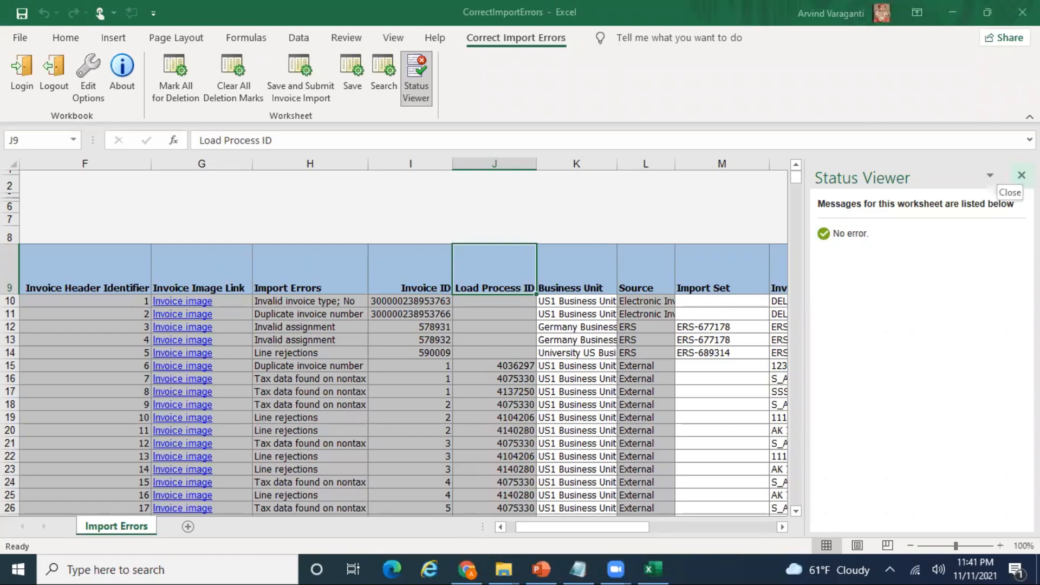
- Close the Status Viewer pane and browse the invoice headers and Invoice Lines errors
{"action": "left_click", "coordinate": [1021, 175]}
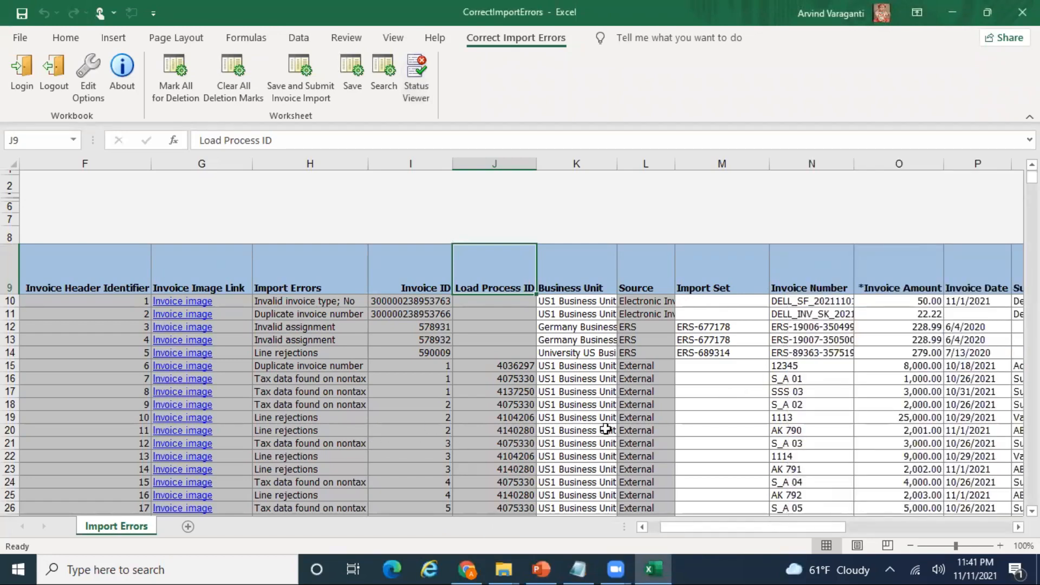
{"action": "left_click", "coordinate": [60, 316]}
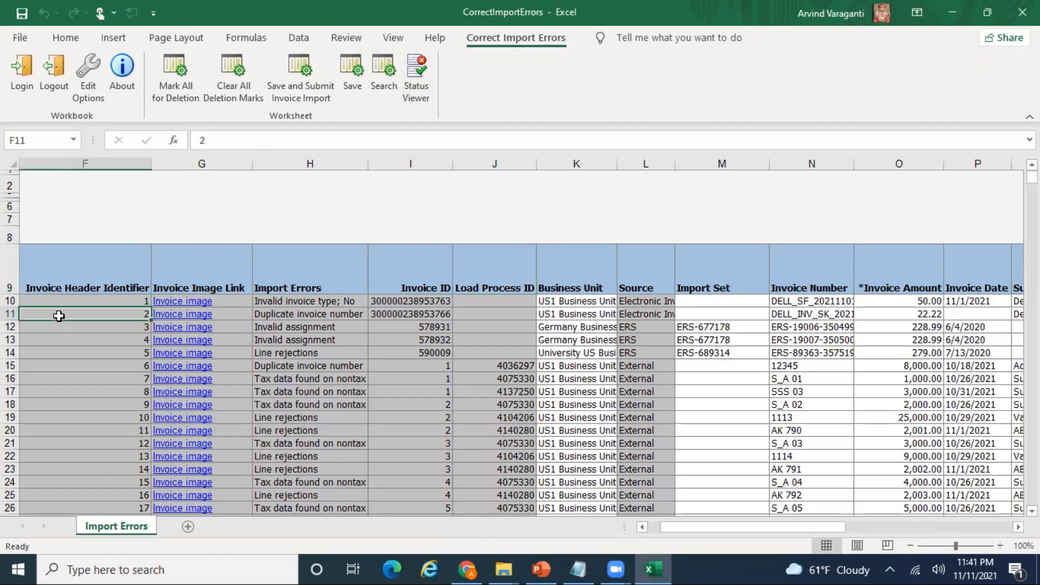
{"action": "key", "text": "Left"}
{"action": "key", "text": "Left"}
{"action": "key", "text": "Left"}
{"action": "key", "text": "Left"}
{"action": "key", "text": "Page_Down"}
{"action": "key", "text": "Page_Down"}
{"action": "key", "text": "Page_Down"}
{"action": "key", "text": "Page_Down"}
{"action": "key", "text": "Page_Down"}
{"action": "key", "text": "Page_Down"}
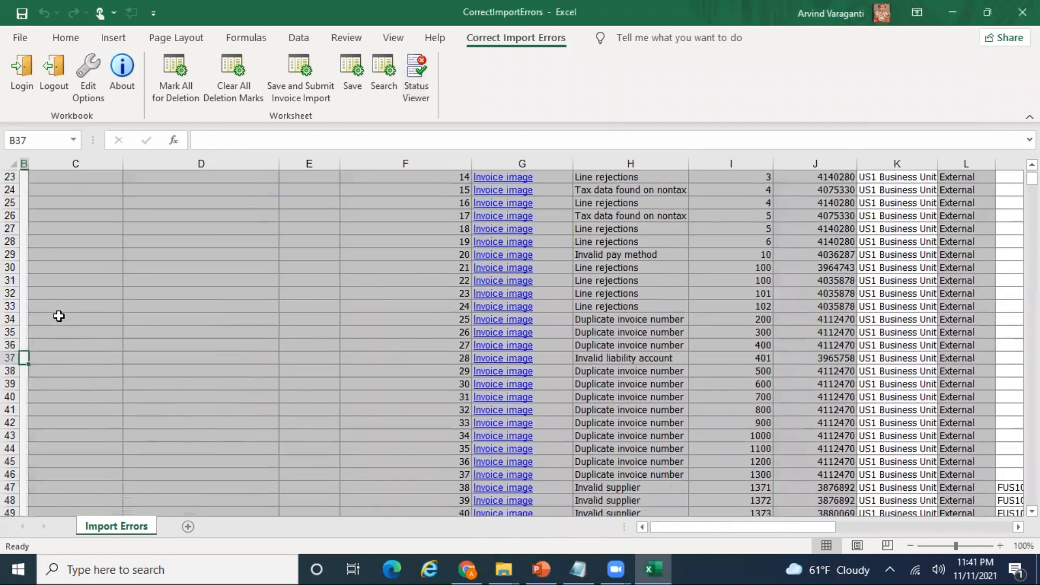
{"action": "key", "text": "Page_Down"}
{"action": "key", "text": "Page_Down"}
{"action": "key", "text": "Page_Down"}
{"action": "key", "text": "Page_Down"}
{"action": "key", "text": "Page_Down"}
{"action": "key", "text": "Page_Down"}
{"action": "key", "text": "Page_Down"}
{"action": "key", "text": "Page_Down"}
{"action": "key", "text": "Page_Down"}
{"action": "key", "text": "Page_Down"}
{"action": "key", "text": "Page_Down"}
{"action": "key", "text": "Page_Down"}
{"action": "key", "text": "Page_Down"}
{"action": "key", "text": "Page_Down"}
{"action": "key", "text": "Page_Down"}
{"action": "key", "text": "Page_Down"}
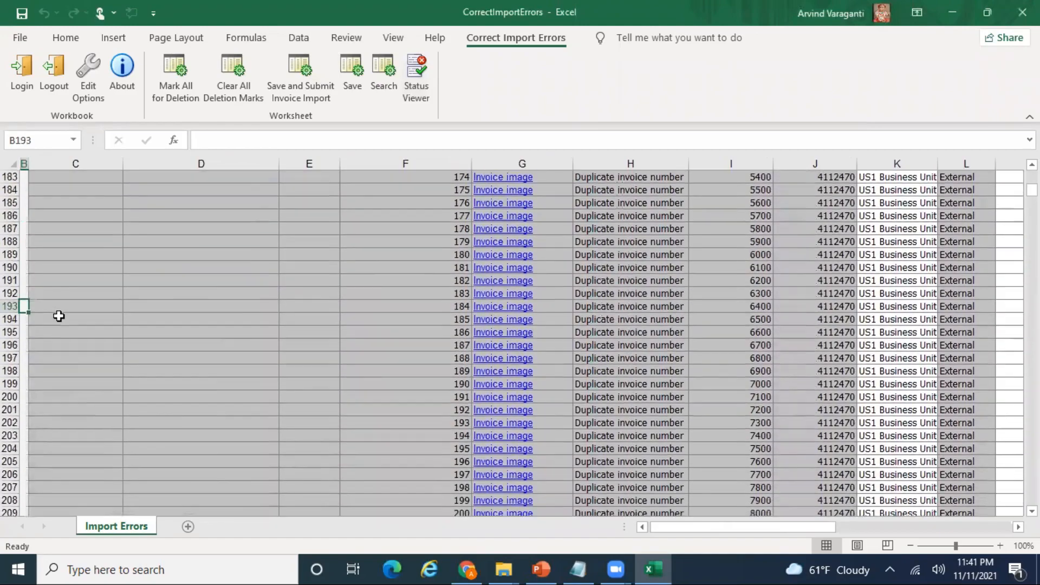
{"action": "key", "text": "Page_Down"}
{"action": "key", "text": "Page_Down"}
{"action": "key", "text": "Page_Down"}
{"action": "key", "text": "Page_Down"}
{"action": "key", "text": "Page_Down"}
{"action": "key", "text": "Page_Down"}
{"action": "key", "text": "Page_Down"}
{"action": "key", "text": "Page_Down"}
{"action": "key", "text": "Page_Down"}
{"action": "key", "text": "Page_Down"}
{"action": "key", "text": "Page_Down"}
{"action": "key", "text": "Page_Down"}
{"action": "key", "text": "Page_Down"}
{"action": "key", "text": "Page_Down"}
{"action": "key", "text": "Page_Down"}
{"action": "key", "text": "Page_Down"}
{"action": "key", "text": "Page_Down"}
{"action": "key", "text": "Page_Down"}
{"action": "key", "text": "Page_Down"}
{"action": "key", "text": "Page_Down"}
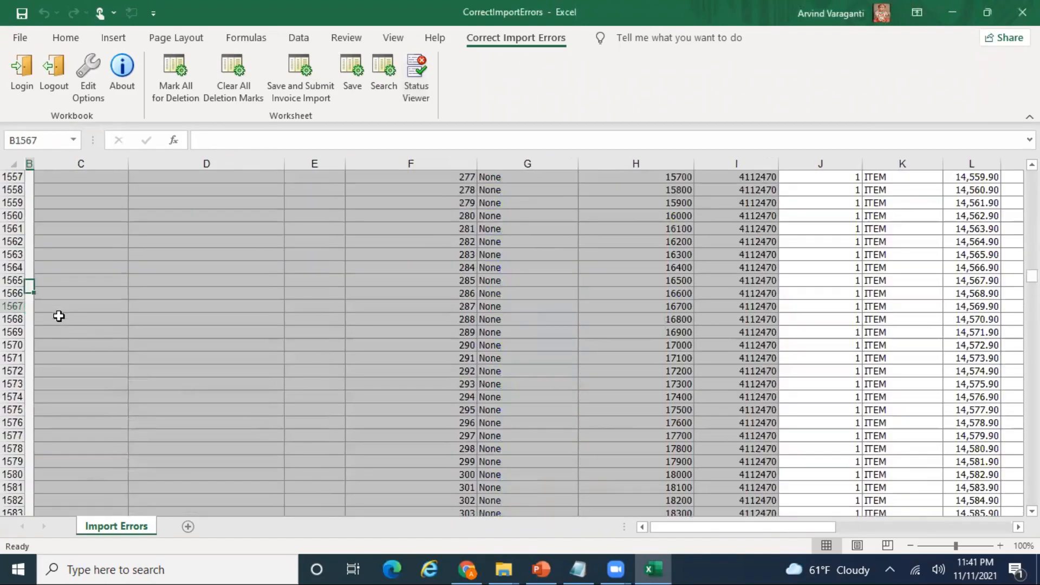
{"action": "key", "text": "Page_Up"}
{"action": "key", "text": "Page_Up"}
{"action": "key", "text": "Page_Up"}
{"action": "key", "text": "Page_Up"}
{"action": "key", "text": "Page_Up"}
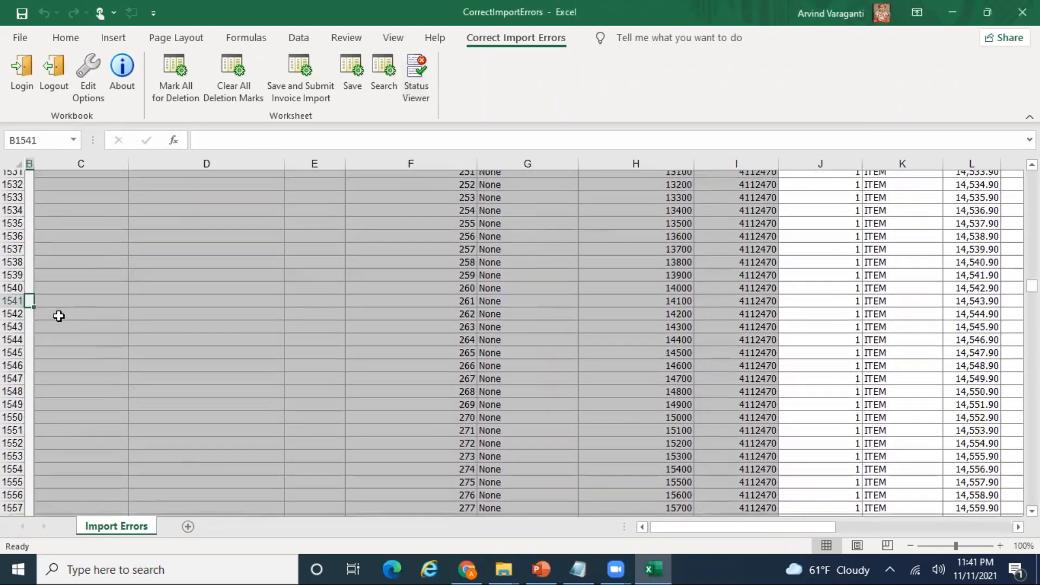
{"action": "key", "text": "Page_Up"}
{"action": "key", "text": "Page_Up"}
{"action": "key", "text": "Page_Up"}
{"action": "key", "text": "Page_Up"}
{"action": "key", "text": "Page_Up"}
{"action": "key", "text": "Page_Up"}
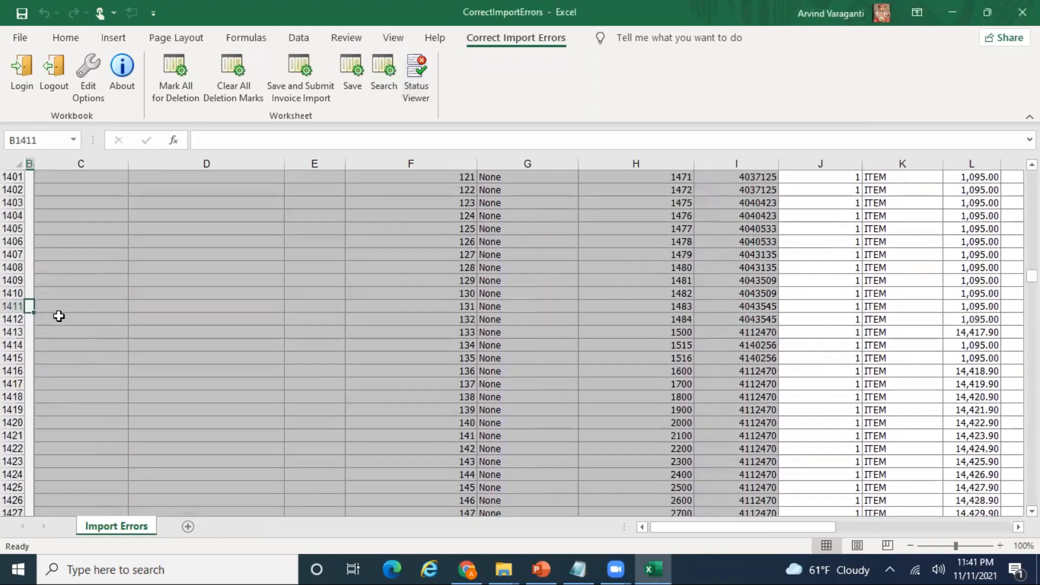
{"action": "scroll", "coordinate": [59, 316], "scroll_direction": "up", "scroll_amount": 1}
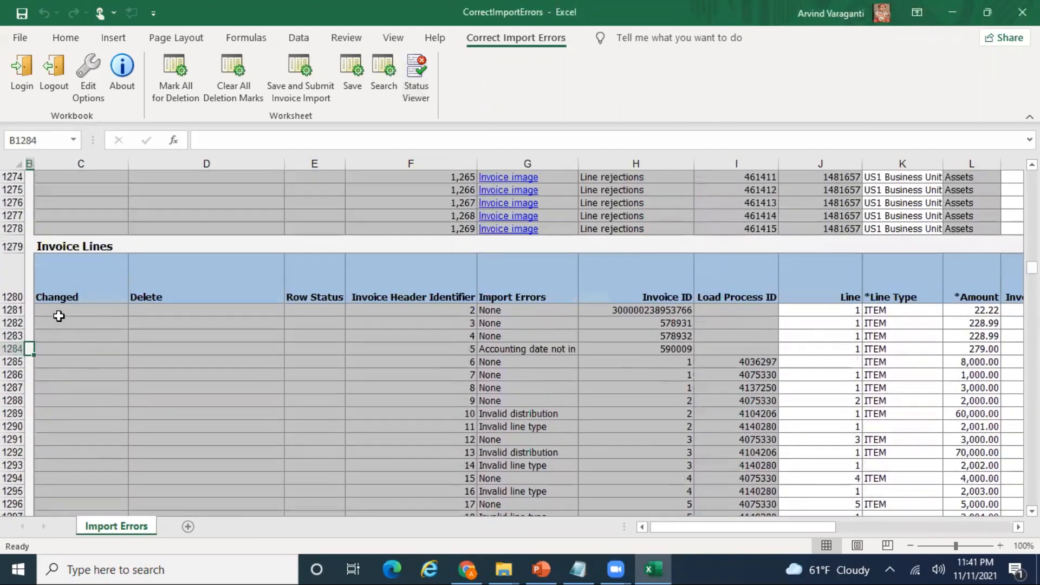
{"action": "key", "text": "ctrl+Home"}
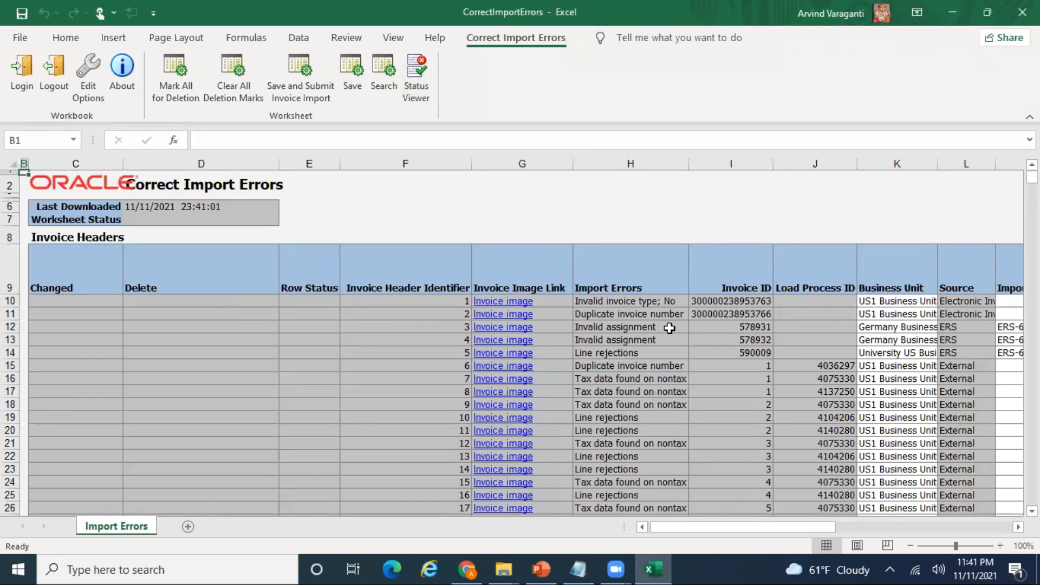
- Select invoice header rows 12–1278 and try deleting them, hitting the protected-sheet warning
{"action": "left_click", "coordinate": [659, 313]}
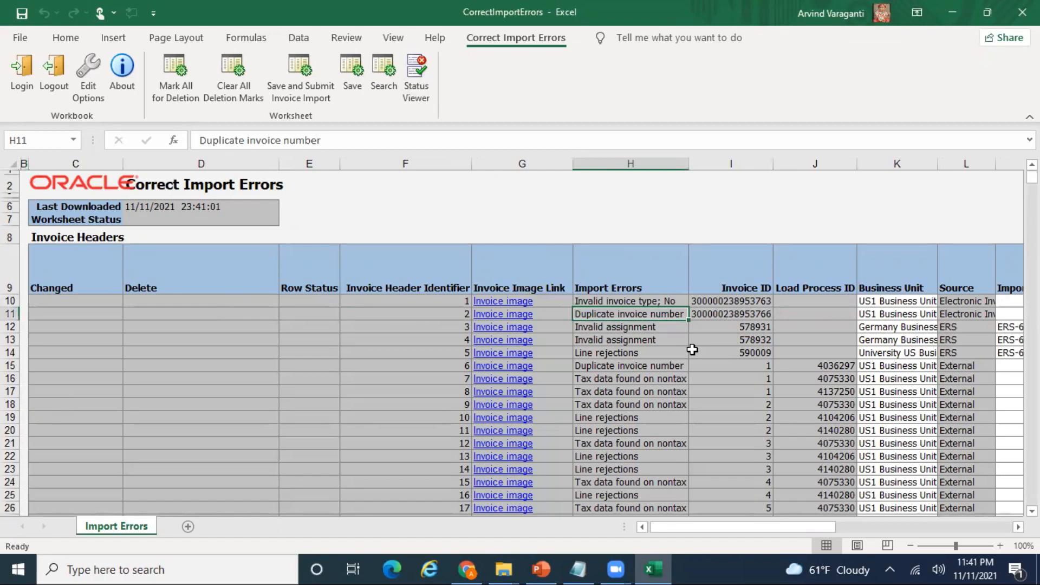
{"action": "key", "text": "Left"}
{"action": "key", "text": "Left"}
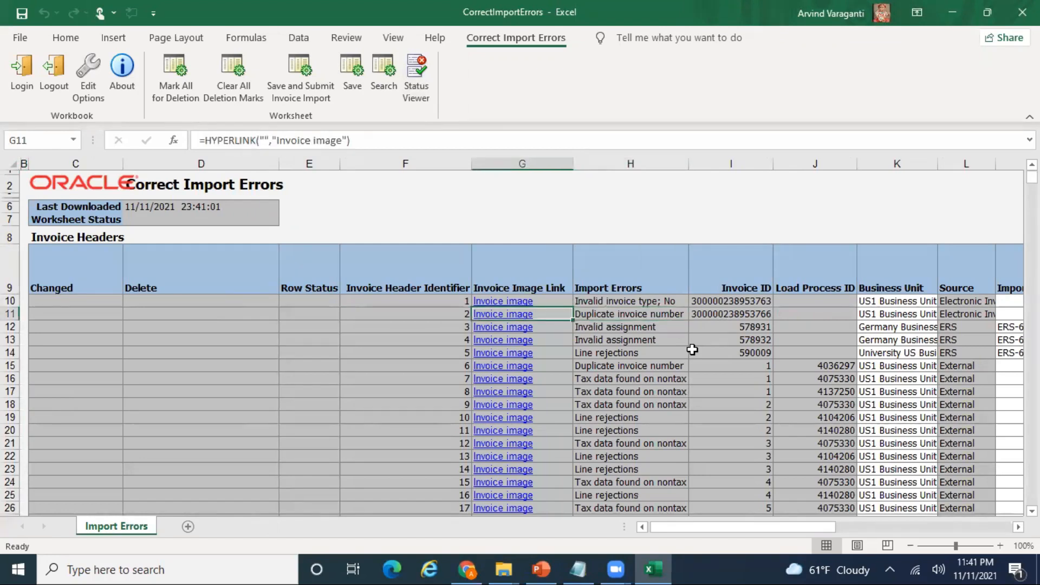
{"action": "key", "text": "Right"}
{"action": "key", "text": "Left"}
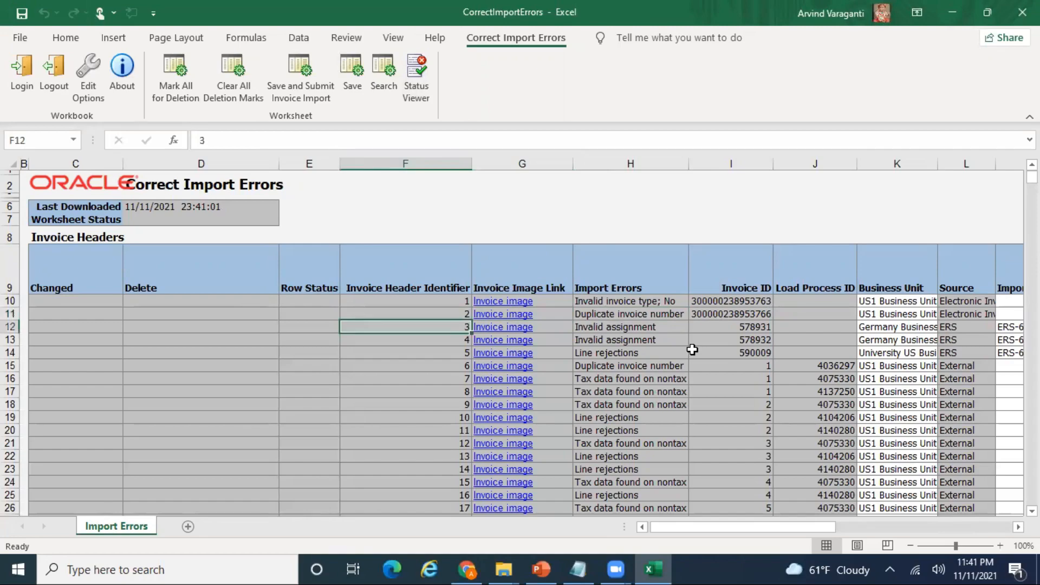
{"action": "key", "text": "shift+Down"}
{"action": "key", "text": "shift+Down"}
{"action": "key", "text": "shift+Down"}
{"action": "key", "text": "shift+Down"}
{"action": "key", "text": "shift+Down"}
{"action": "key", "text": "shift+Down"}
{"action": "key", "text": "shift+Down"}
{"action": "key", "text": "shift+Down"}
{"action": "key", "text": "shift+Down"}
{"action": "key", "text": "shift+Down"}
{"action": "key", "text": "shift+Down"}
{"action": "key", "text": "shift+Down"}
{"action": "key", "text": "shift+Down"}
{"action": "key", "text": "shift+Down"}
{"action": "key", "text": "shift+Down"}
{"action": "key", "text": "shift+Down"}
{"action": "key", "text": "shift+Down"}
{"action": "key", "text": "shift+Down"}
{"action": "key", "text": "shift+Down"}
{"action": "key", "text": "shift+Down"}
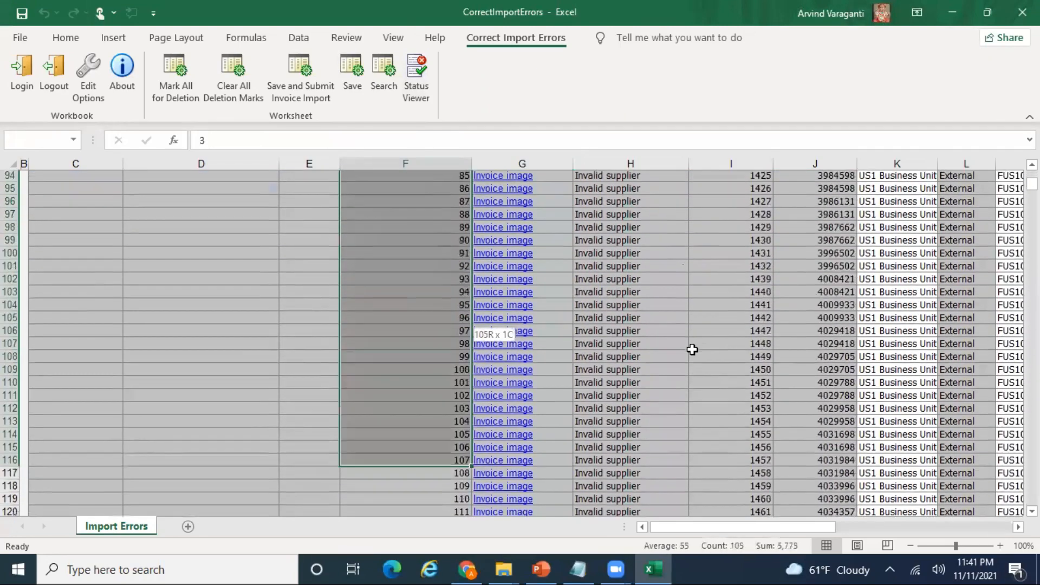
{"action": "key", "text": "shift+Down"}
{"action": "key", "text": "shift+Down"}
{"action": "key", "text": "shift+Down"}
{"action": "key", "text": "shift+Down"}
{"action": "key", "text": "shift+Down"}
{"action": "key", "text": "shift+Down"}
{"action": "key", "text": "shift+Down"}
{"action": "key", "text": "shift+Down"}
{"action": "key", "text": "shift+Down"}
{"action": "key", "text": "shift+Down"}
{"action": "key", "text": "shift+Down"}
{"action": "key", "text": "shift+Down"}
{"action": "key", "text": "shift+Down"}
{"action": "key", "text": "shift+Down"}
{"action": "key", "text": "shift+Down"}
{"action": "key", "text": "shift+Down"}
{"action": "key", "text": "shift+Down"}
{"action": "key", "text": "shift+Down"}
{"action": "key", "text": "shift+Down"}
{"action": "key", "text": "shift+Down"}
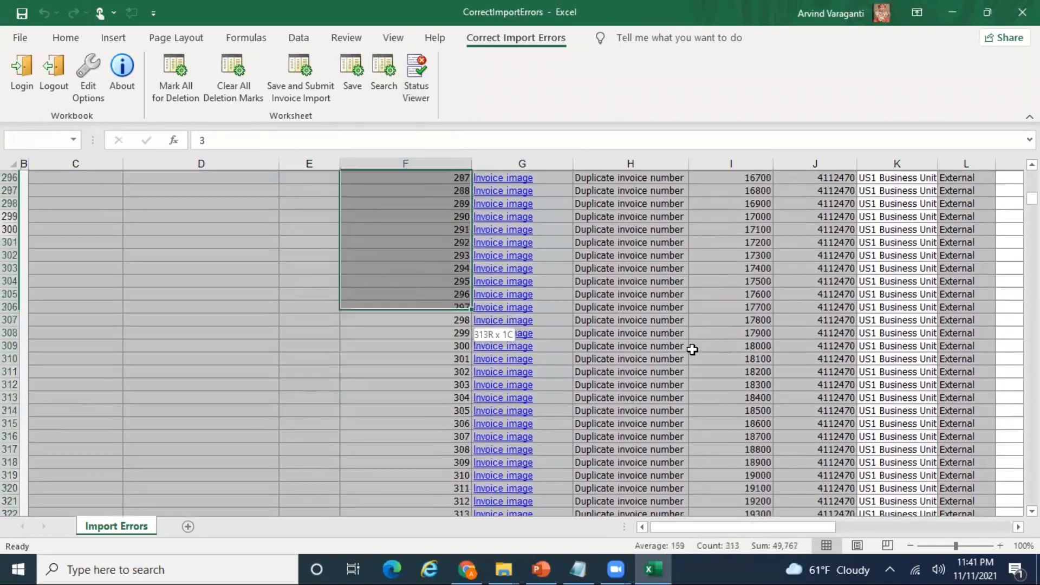
{"action": "key", "text": "shift+Down"}
{"action": "key", "text": "shift+Down"}
{"action": "key", "text": "shift+Down"}
{"action": "key", "text": "shift+Down"}
{"action": "key", "text": "shift+Down"}
{"action": "key", "text": "shift+Down"}
{"action": "key", "text": "shift+Down"}
{"action": "key", "text": "shift+Down"}
{"action": "key", "text": "shift+Down"}
{"action": "key", "text": "shift+Down"}
{"action": "key", "text": "shift+Down"}
{"action": "key", "text": "shift+Down"}
{"action": "key", "text": "shift+Down"}
{"action": "key", "text": "shift+Down"}
{"action": "key", "text": "shift+Down"}
{"action": "key", "text": "shift+Down"}
{"action": "key", "text": "shift+Down"}
{"action": "key", "text": "shift+Down"}
{"action": "key", "text": "shift+Down"}
{"action": "key", "text": "shift+Down"}
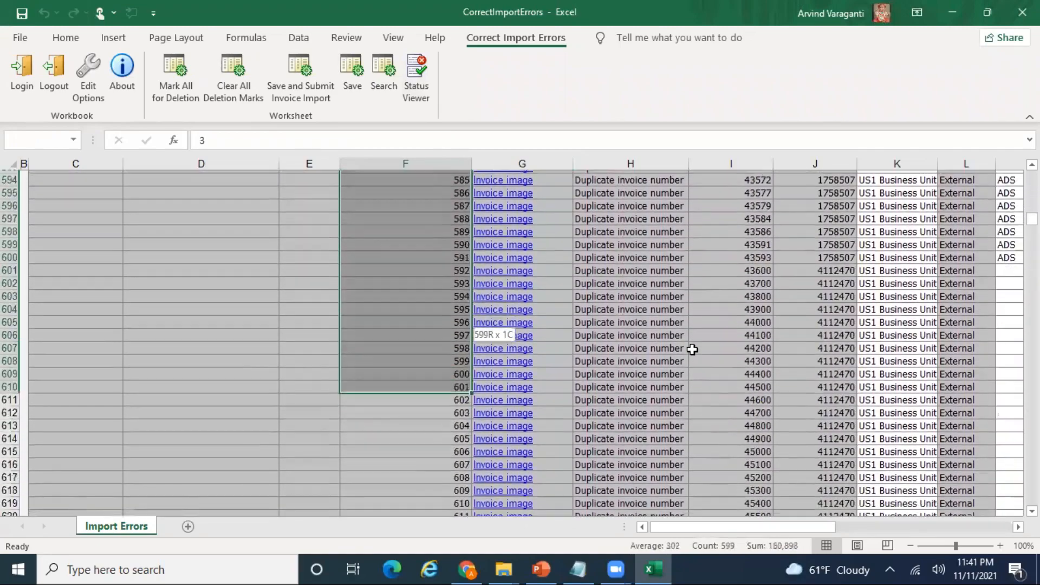
{"action": "key", "text": "shift+Down"}
{"action": "key", "text": "shift+Down"}
{"action": "key", "text": "shift+Down"}
{"action": "key", "text": "shift+Down"}
{"action": "key", "text": "shift+Down"}
{"action": "key", "text": "shift+Down"}
{"action": "key", "text": "shift+Down"}
{"action": "key", "text": "shift+Down"}
{"action": "key", "text": "shift+Down"}
{"action": "key", "text": "shift+Down"}
{"action": "key", "text": "shift+Down"}
{"action": "key", "text": "shift+Down"}
{"action": "key", "text": "shift+Down"}
{"action": "key", "text": "shift+Down"}
{"action": "key", "text": "shift+Down"}
{"action": "key", "text": "shift+Down"}
{"action": "key", "text": "shift+Down"}
{"action": "key", "text": "shift+Down"}
{"action": "key", "text": "shift+Down"}
{"action": "key", "text": "shift+Down"}
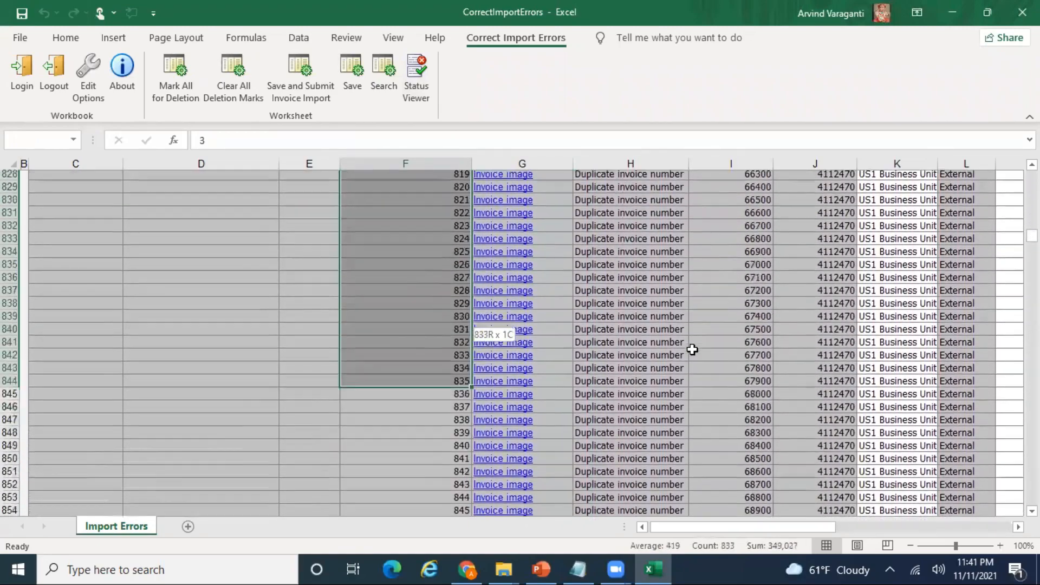
{"action": "key", "text": "shift+Down"}
{"action": "key", "text": "shift+Down"}
{"action": "key", "text": "shift+Down"}
{"action": "key", "text": "shift+Down"}
{"action": "key", "text": "shift+Down"}
{"action": "key", "text": "shift+Down"}
{"action": "key", "text": "shift+Down"}
{"action": "key", "text": "shift+Down"}
{"action": "key", "text": "shift+Down"}
{"action": "key", "text": "shift+Down"}
{"action": "key", "text": "shift+Down"}
{"action": "key", "text": "shift+Down"}
{"action": "key", "text": "shift+Down"}
{"action": "key", "text": "shift+Down"}
{"action": "key", "text": "shift+Down"}
{"action": "key", "text": "shift+Down"}
{"action": "key", "text": "shift+Down"}
{"action": "key", "text": "shift+Down"}
{"action": "key", "text": "shift+Down"}
{"action": "key", "text": "shift+Down"}
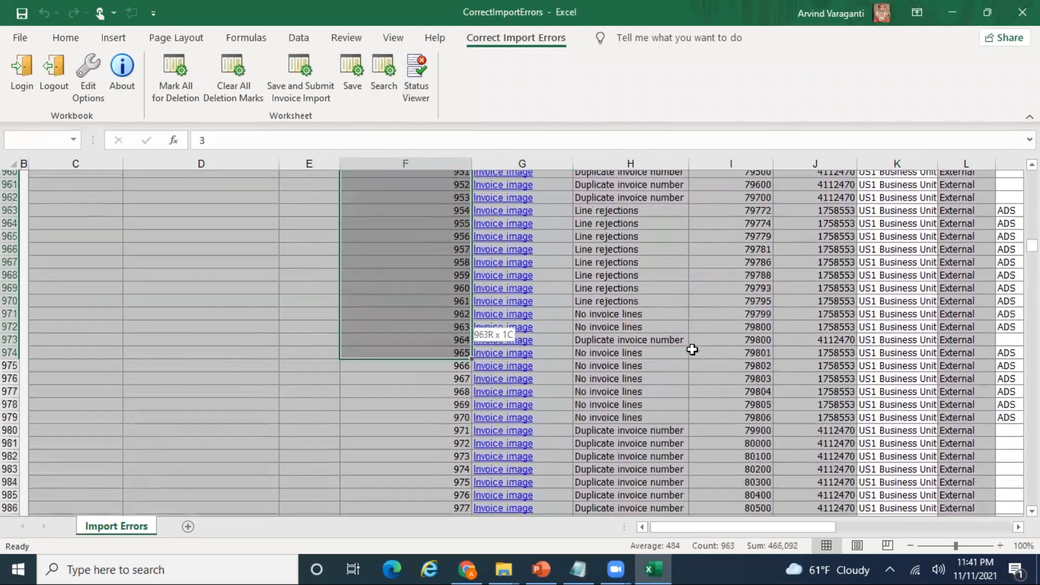
{"action": "key", "text": "shift+Down"}
{"action": "key", "text": "shift+Down"}
{"action": "key", "text": "shift+Down"}
{"action": "key", "text": "shift+Down"}
{"action": "key", "text": "shift+Down"}
{"action": "key", "text": "shift+Down"}
{"action": "key", "text": "shift+Down"}
{"action": "key", "text": "shift+Down"}
{"action": "key", "text": "shift+Down"}
{"action": "key", "text": "shift+Down"}
{"action": "key", "text": "shift+Down"}
{"action": "key", "text": "shift+Down"}
{"action": "key", "text": "shift+Down"}
{"action": "key", "text": "shift+Down"}
{"action": "key", "text": "shift+Down"}
{"action": "key", "text": "shift+Down"}
{"action": "key", "text": "shift+Down"}
{"action": "key", "text": "shift+Down"}
{"action": "key", "text": "shift+Down"}
{"action": "key", "text": "shift+Down"}
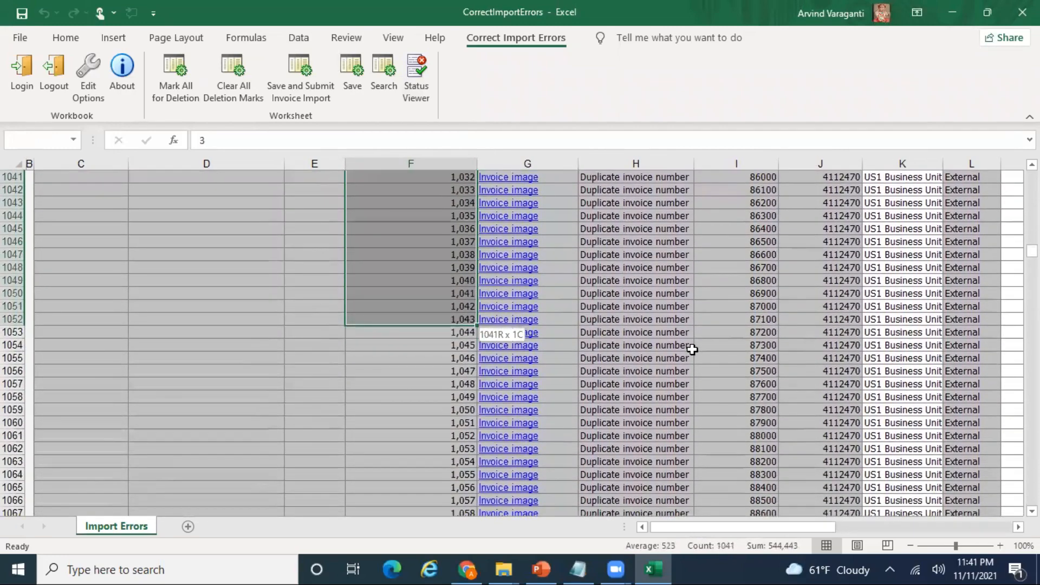
{"action": "key", "text": "shift+Down"}
{"action": "key", "text": "shift+Down"}
{"action": "key", "text": "shift+Down"}
{"action": "key", "text": "shift+Down"}
{"action": "key", "text": "shift+Down"}
{"action": "key", "text": "shift+Down"}
{"action": "key", "text": "shift+Down"}
{"action": "key", "text": "shift+Down"}
{"action": "key", "text": "shift+Down"}
{"action": "key", "text": "shift+Down"}
{"action": "key", "text": "shift+Down"}
{"action": "key", "text": "shift+Down"}
{"action": "key", "text": "shift+Down"}
{"action": "key", "text": "shift+Down"}
{"action": "key", "text": "shift+Down"}
{"action": "key", "text": "shift+Down"}
{"action": "key", "text": "shift+Down"}
{"action": "key", "text": "shift+Down"}
{"action": "key", "text": "shift+Down"}
{"action": "key", "text": "shift+Down"}
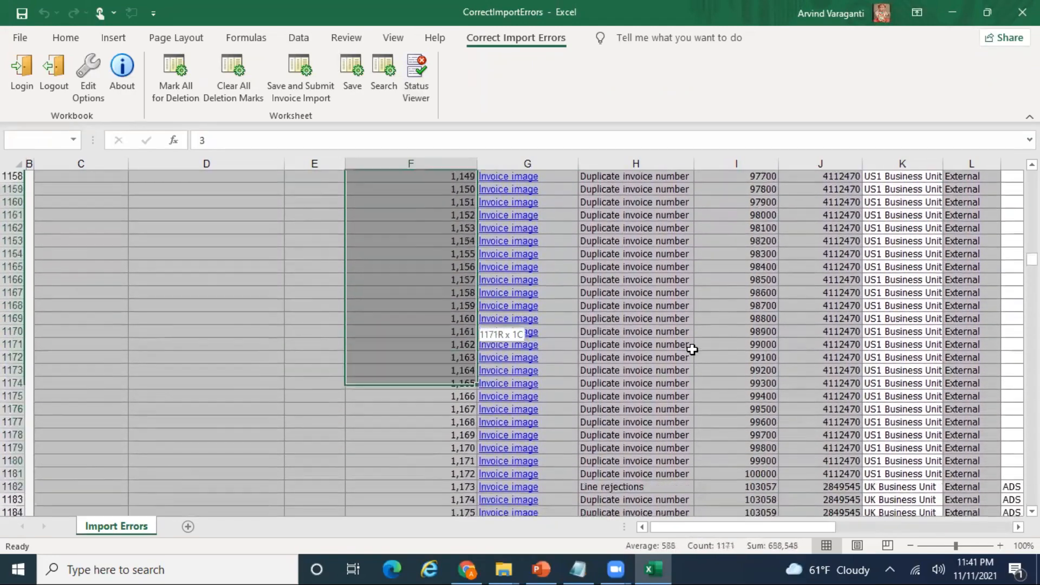
{"action": "key", "text": "shift+Down"}
{"action": "key", "text": "shift+Down"}
{"action": "key", "text": "shift+Down"}
{"action": "key", "text": "shift+Down"}
{"action": "key", "text": "shift+Down"}
{"action": "key", "text": "shift+Down"}
{"action": "key", "text": "shift+Down"}
{"action": "key", "text": "shift+Down"}
{"action": "key", "text": "shift+Down"}
{"action": "key", "text": "shift+Down"}
{"action": "key", "text": "shift+Down"}
{"action": "key", "text": "shift+Down"}
{"action": "key", "text": "shift+Down"}
{"action": "key", "text": "shift+Down"}
{"action": "key", "text": "shift+Down"}
{"action": "key", "text": "shift+Down"}
{"action": "key", "text": "shift+Down"}
{"action": "key", "text": "shift+Down"}
{"action": "key", "text": "shift+Down"}
{"action": "key", "text": "shift+Down"}
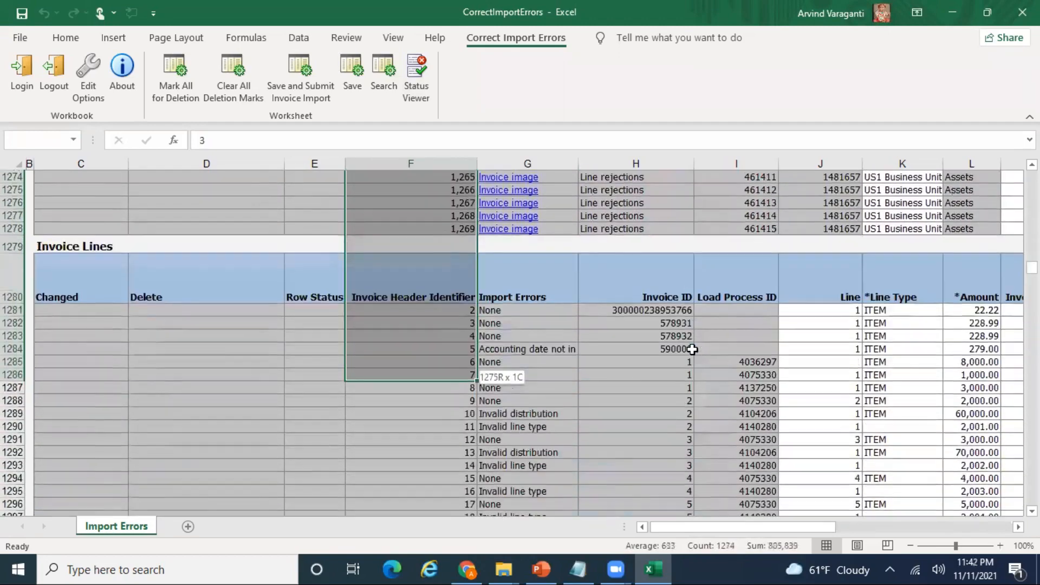
{"action": "key", "text": "shift+Up"}
{"action": "key", "text": "shift+Up"}
{"action": "key", "text": "shift+Up"}
{"action": "key", "text": "shift+Up"}
{"action": "key", "text": "shift+Up"}
{"action": "key", "text": "shift+Up"}
{"action": "key", "text": "shift+Up"}
{"action": "key", "text": "shift+Up"}
{"action": "key", "text": "shift+Up"}
{"action": "key", "text": "shift+Up"}
{"action": "key", "text": "shift+Up"}
{"action": "key", "text": "shift+Up"}
{"action": "key", "text": "shift+Up"}
{"action": "key", "text": "shift+Up"}
{"action": "key", "text": "shift+Up"}
{"action": "key", "text": "shift+Up"}
{"action": "key", "text": "shift+Up"}
{"action": "key", "text": "shift+Up"}
{"action": "key", "text": "shift+Up"}
{"action": "key", "text": "shift+Up"}
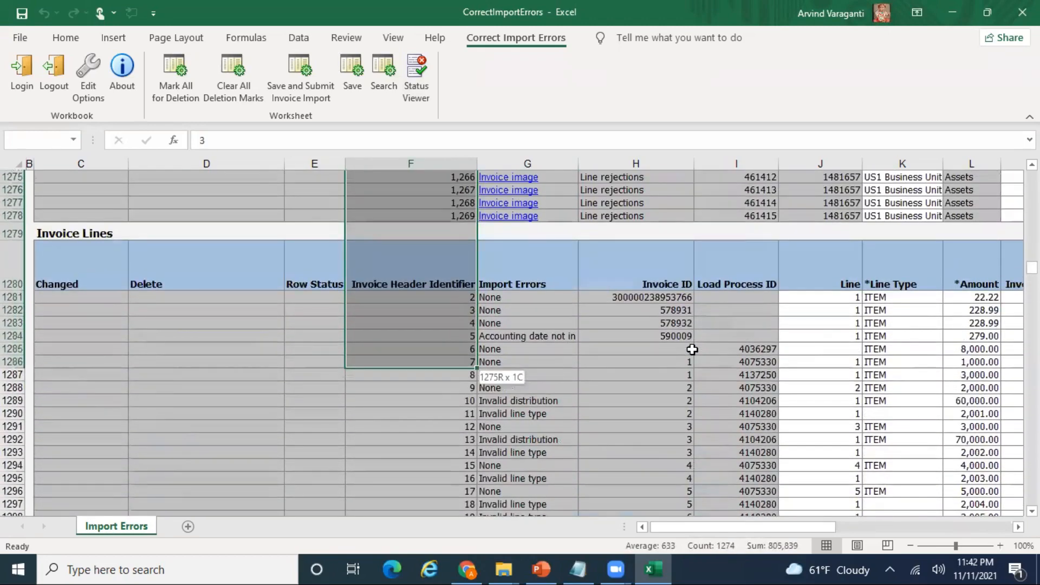
{"action": "key", "text": "shift+Up"}
{"action": "key", "text": "shift+Up"}
{"action": "key", "text": "shift+Up"}
{"action": "key", "text": "shift+Up"}
{"action": "key", "text": "shift+Up"}
{"action": "key", "text": "shift+Up"}
{"action": "key", "text": "shift+Up"}
{"action": "key", "text": "shift+Up"}
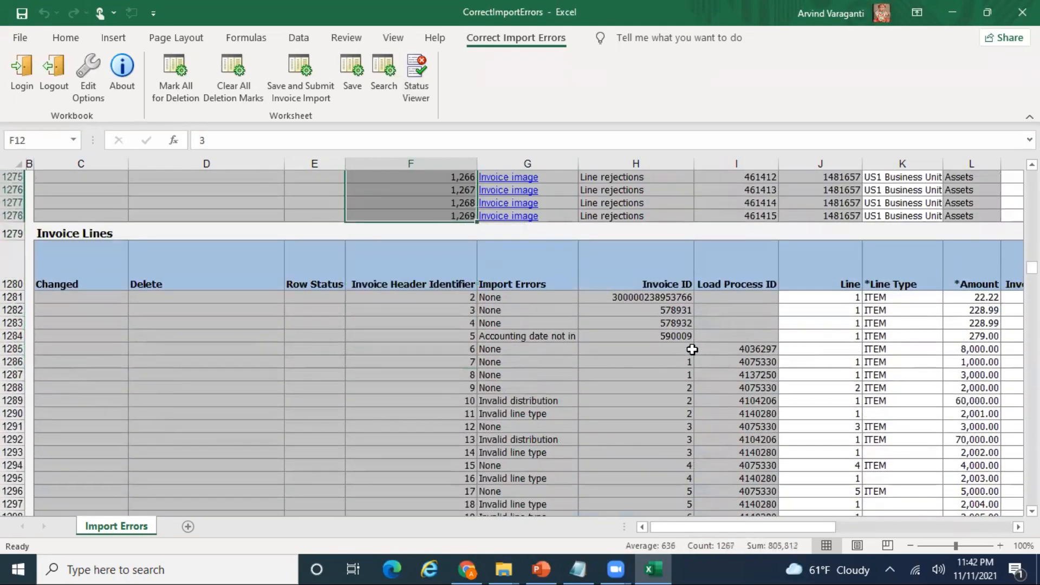
{"action": "key", "text": "shift+space"}
{"action": "key", "text": "ctrl+minus"}
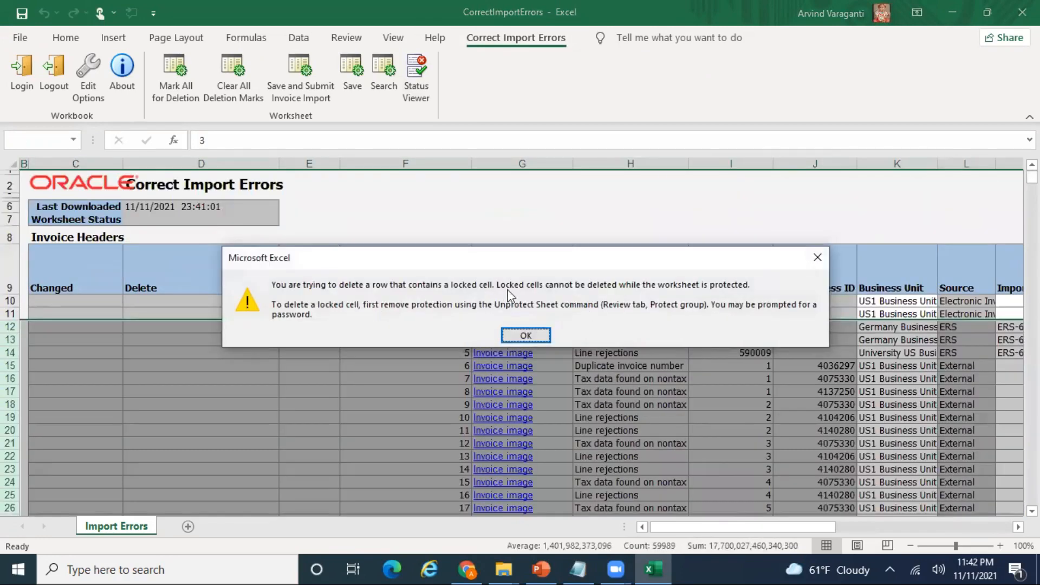
- Dismiss the locked-cell warning and unprotect the Import Errors sheet
{"action": "left_click", "coordinate": [526, 335]}
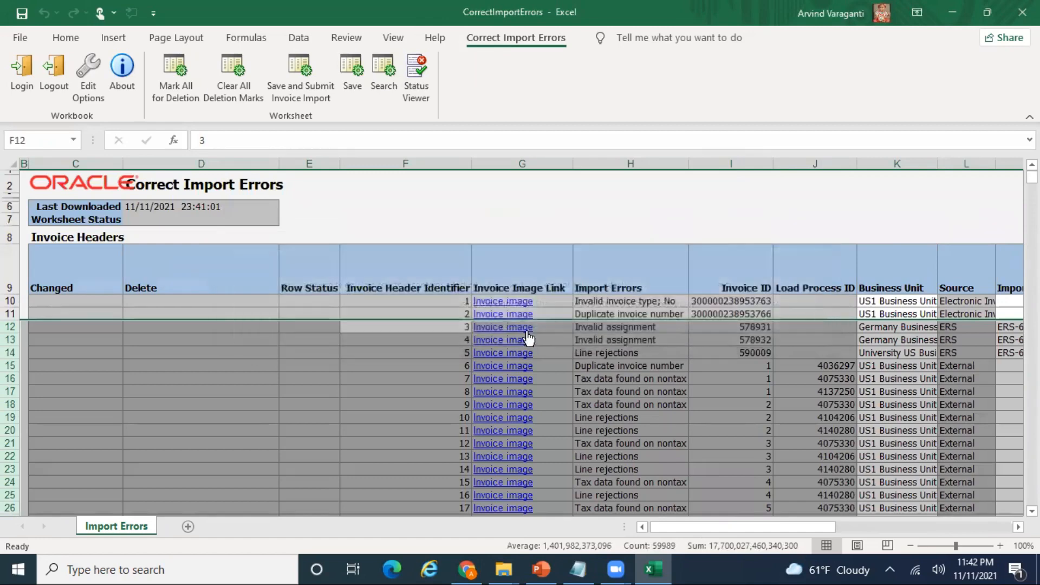
{"action": "left_click", "coordinate": [304, 41]}
{"action": "left_click", "coordinate": [350, 39]}
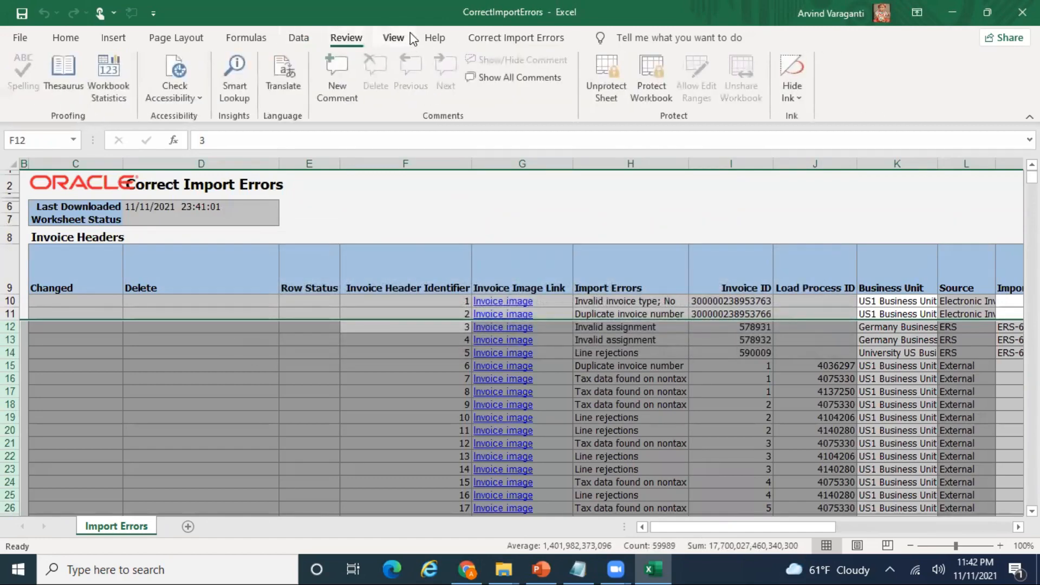
{"action": "left_click", "coordinate": [614, 94]}
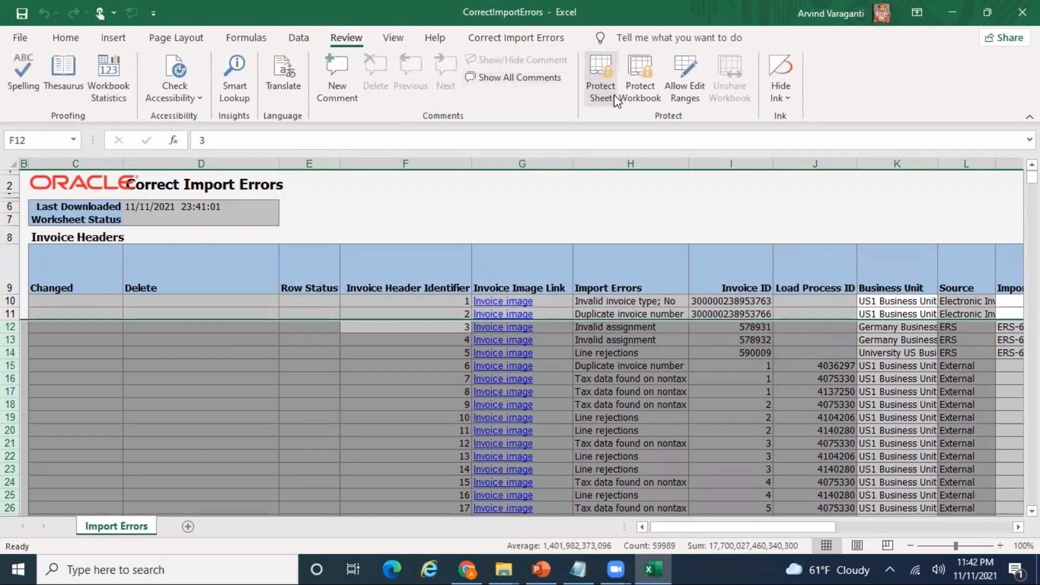
- Delete the selected header rows 12–1278 and select the first remaining header
{"action": "key", "text": "ctrl+shift+Down"}
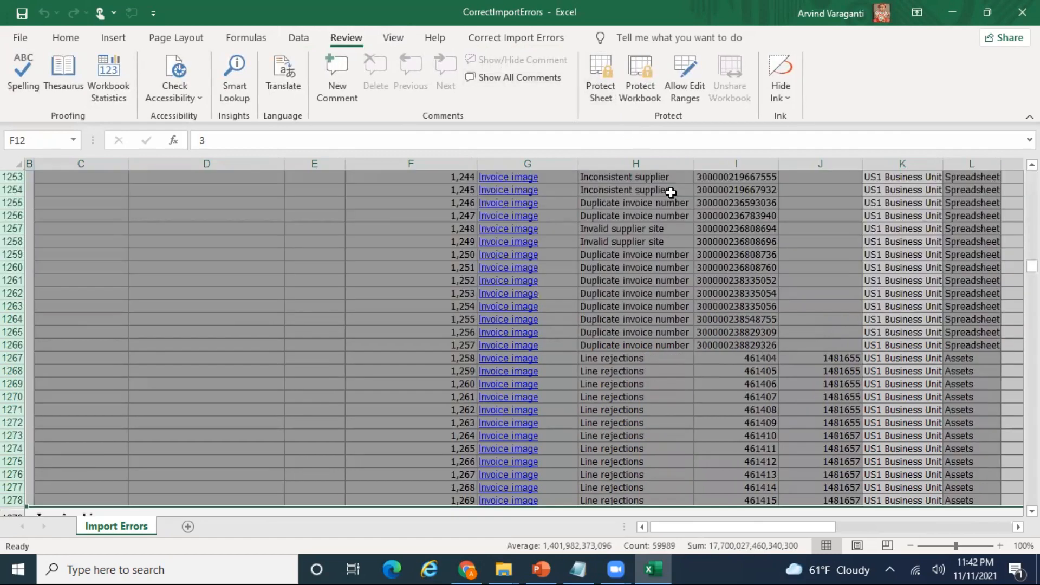
{"action": "key", "text": "ctrl+minus"}
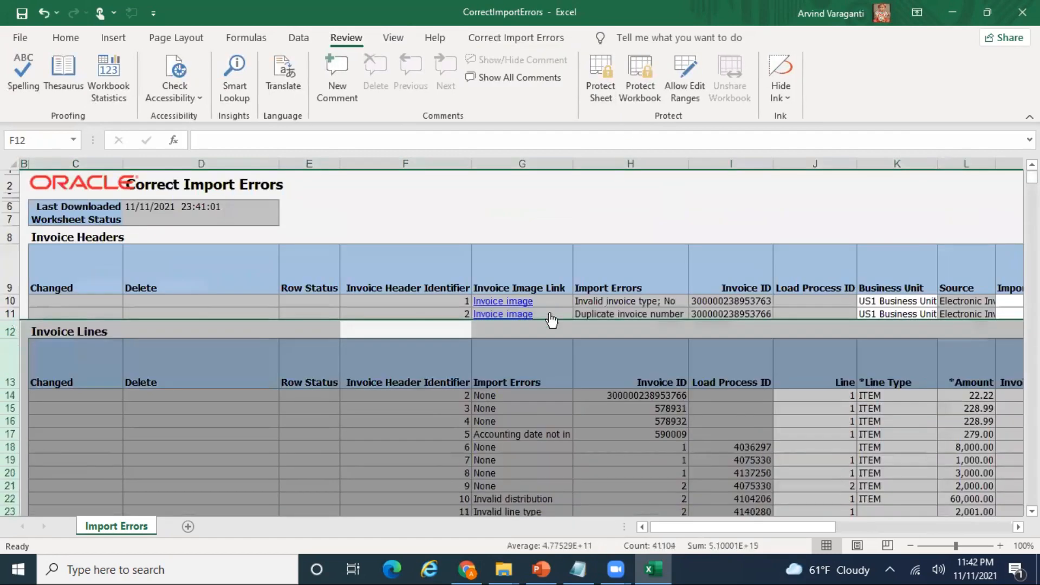
{"action": "left_click", "coordinate": [325, 302]}
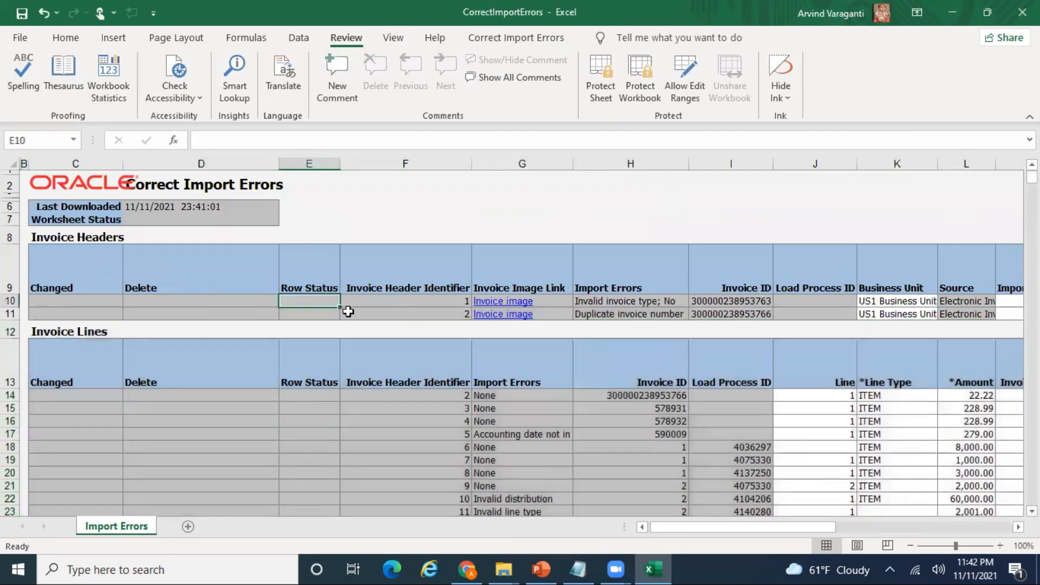
- Delete header row 10 and clear all invoice line data from F14 downward
{"action": "key", "text": "shift+space"}
{"action": "key", "text": "ctrl+minus"}
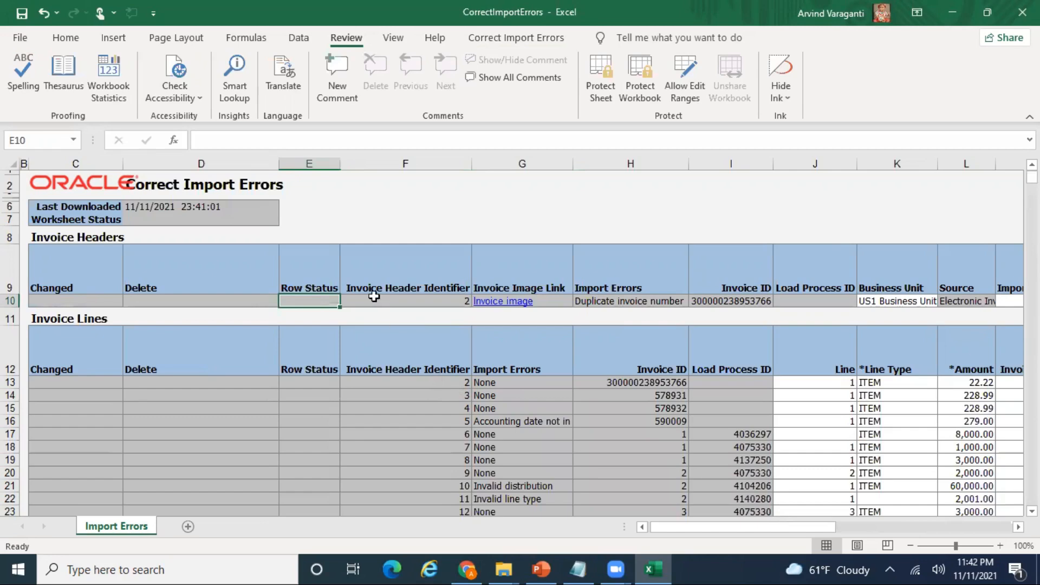
{"action": "left_click", "coordinate": [439, 382]}
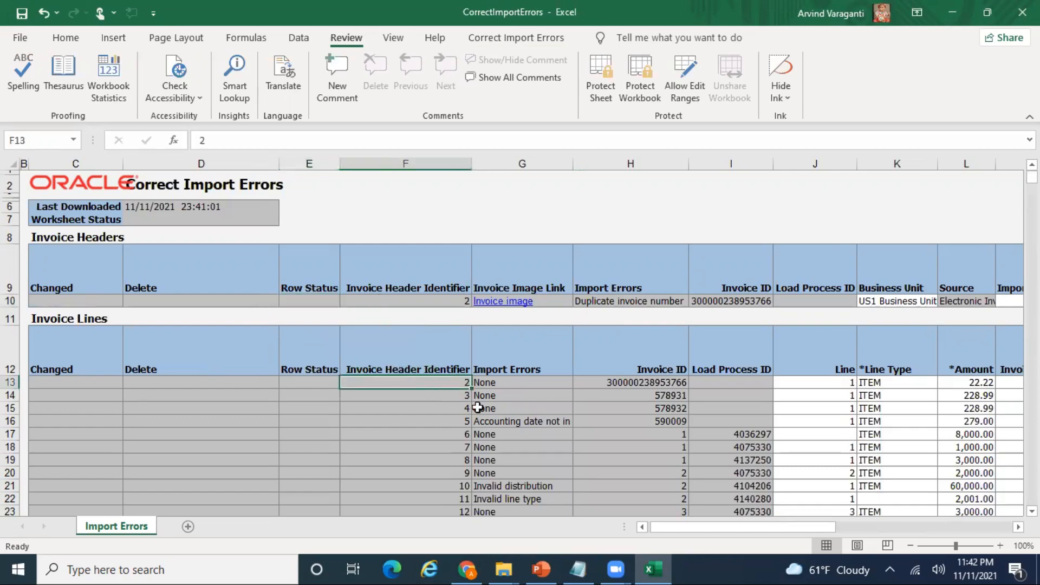
{"action": "left_click", "coordinate": [460, 395]}
{"action": "left_click_drag", "start_coordinate": [478, 407], "coordinate": [477, 407]}
{"action": "key", "text": "ctrl+a"}
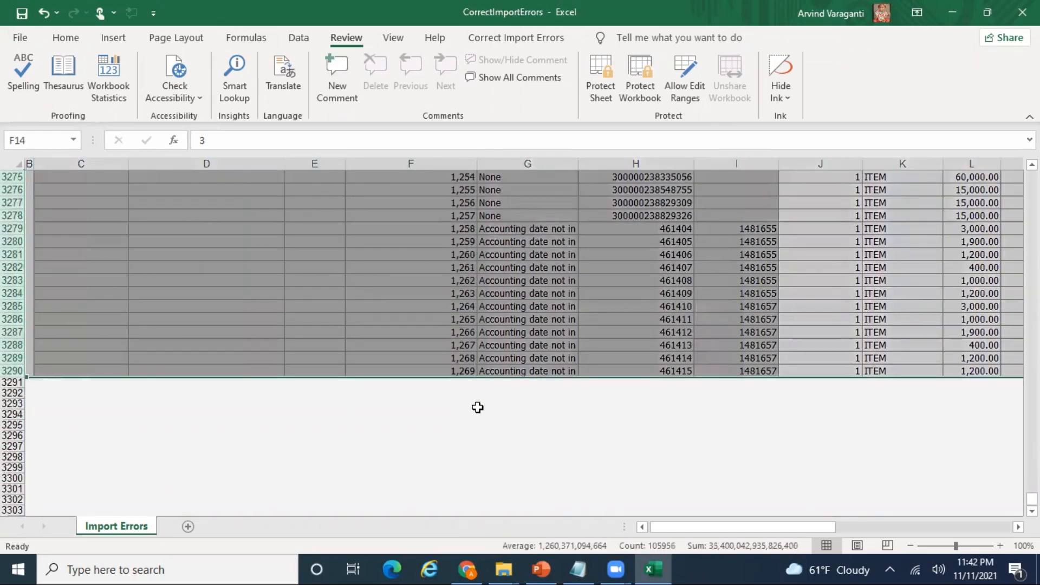
{"action": "key", "text": "Delete"}
- Append '_test' to the invoice number in N10, making it DELL_INV_SK_2021_11_01_test
{"action": "key", "text": "Up"}
{"action": "key", "text": "Up"}
{"action": "key", "text": "Up"}
{"action": "key", "text": "Up"}
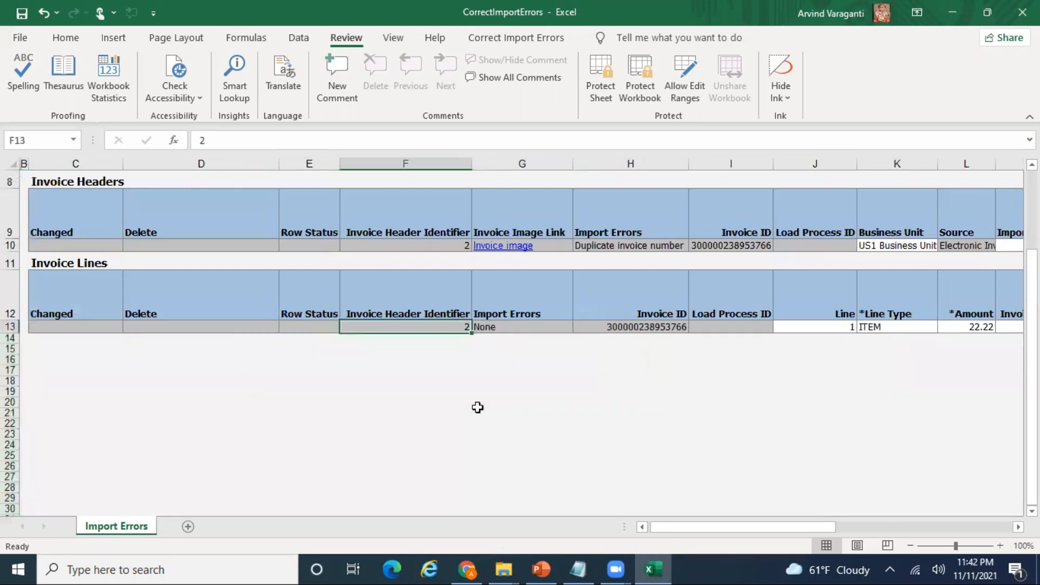
{"action": "key", "text": "Right"}
{"action": "key", "text": "Right"}
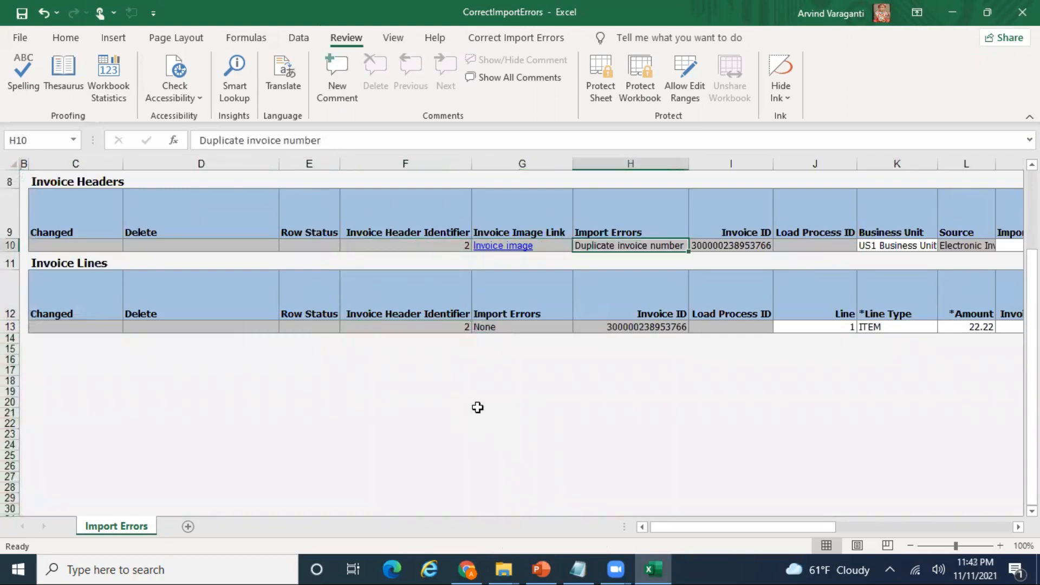
{"action": "key", "text": "Right"}
{"action": "key", "text": "Right"}
{"action": "key", "text": "Right"}
{"action": "key", "text": "Right"}
{"action": "key", "text": "Right"}
{"action": "key", "text": "Right"}
{"action": "key", "text": "Right"}
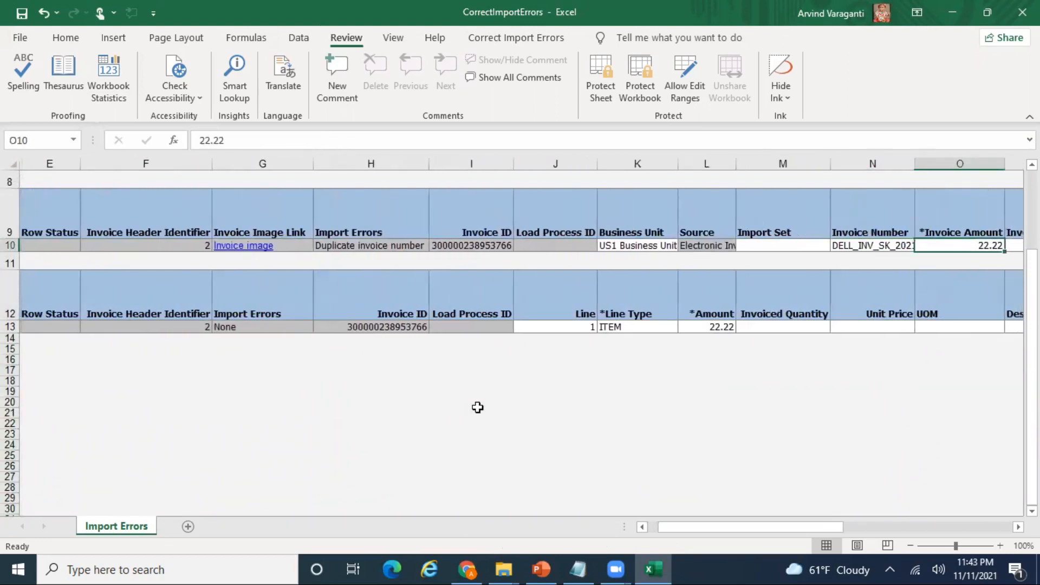
{"action": "key", "text": "Left"}
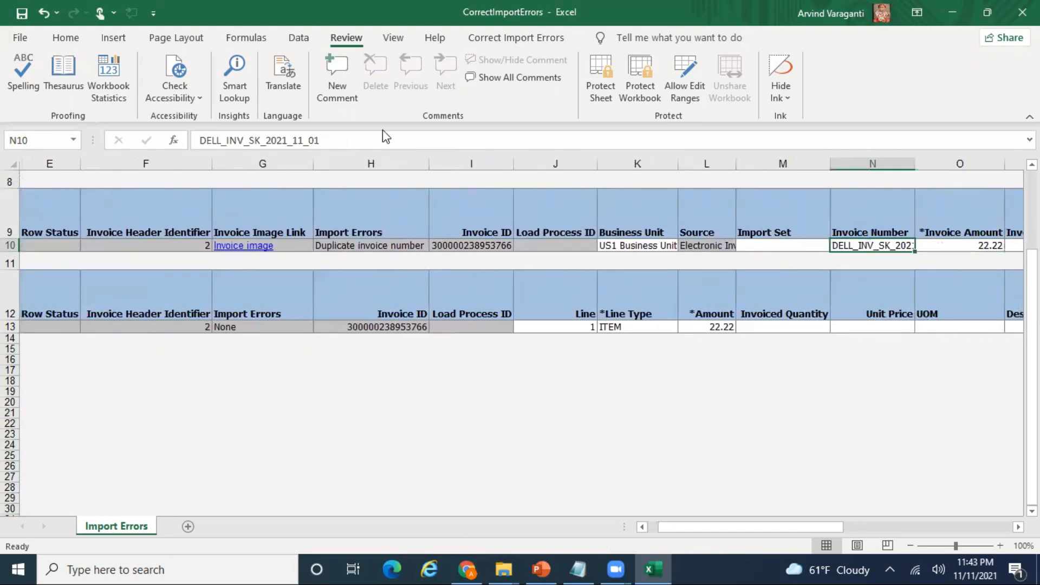
{"action": "left_click", "coordinate": [345, 140]}
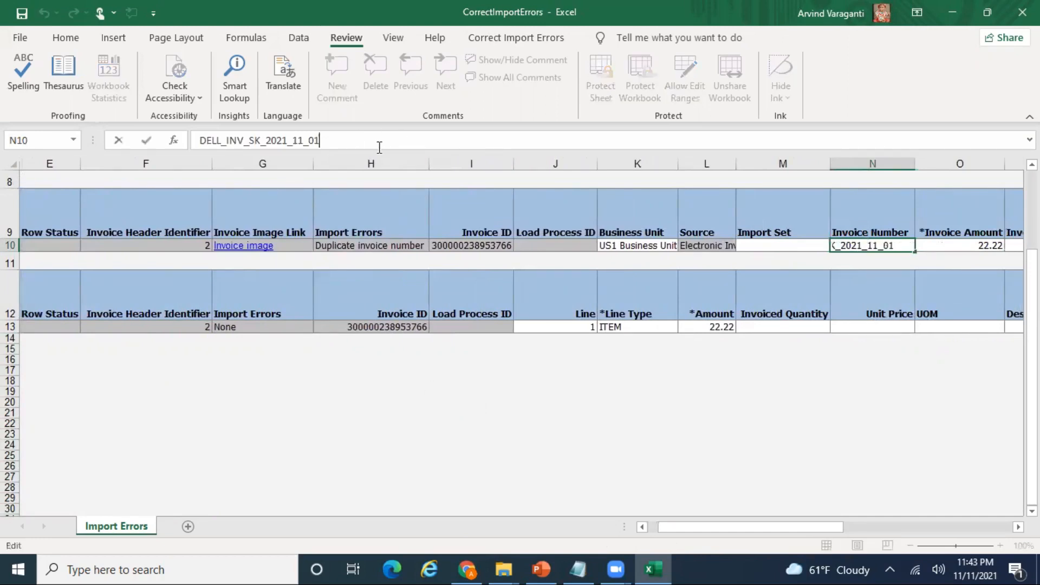
{"action": "type", "text": "_test"}
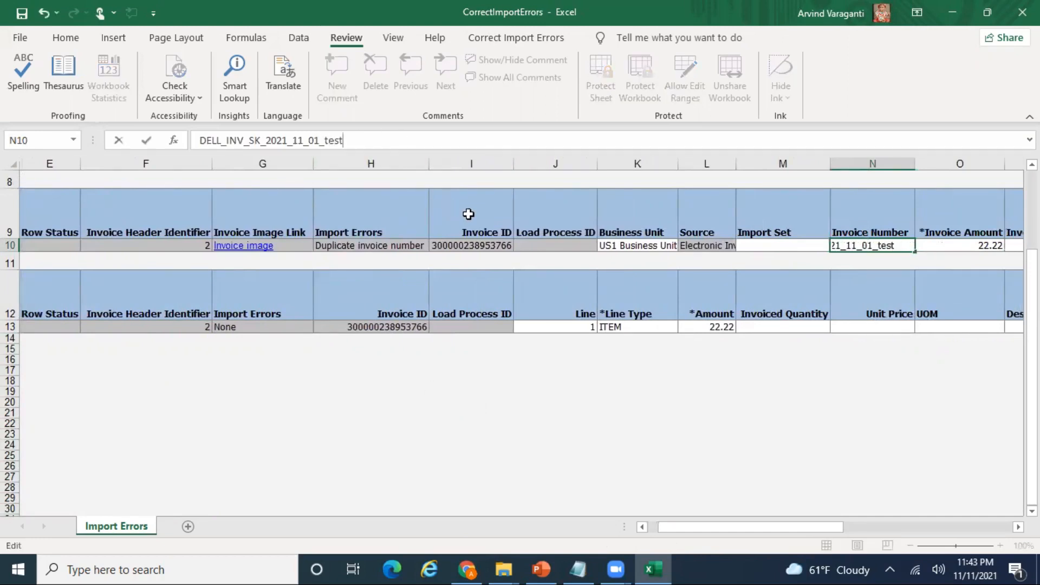
{"action": "left_click", "coordinate": [606, 251]}
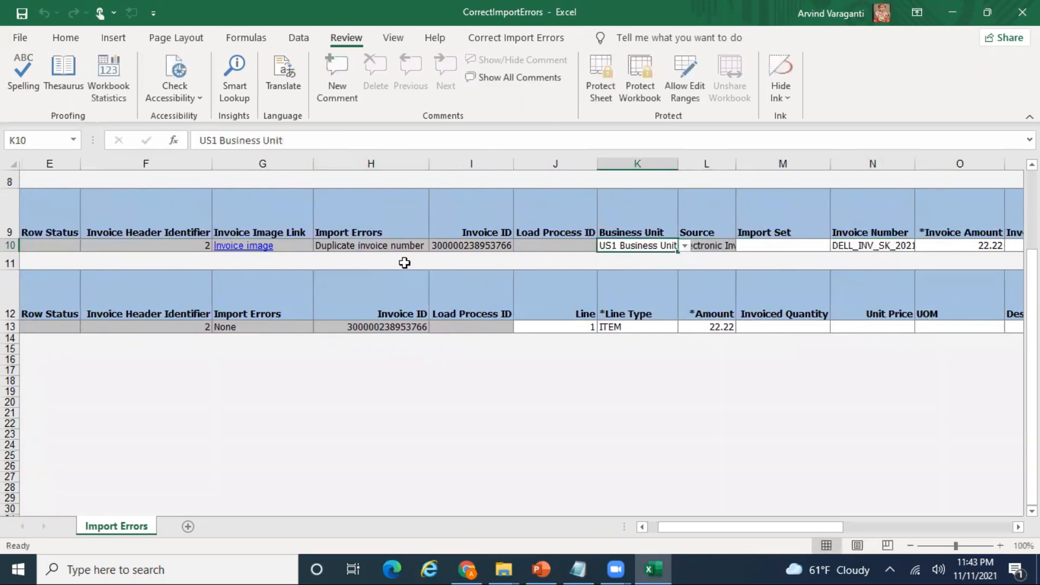
{"action": "left_click", "coordinate": [379, 249]}
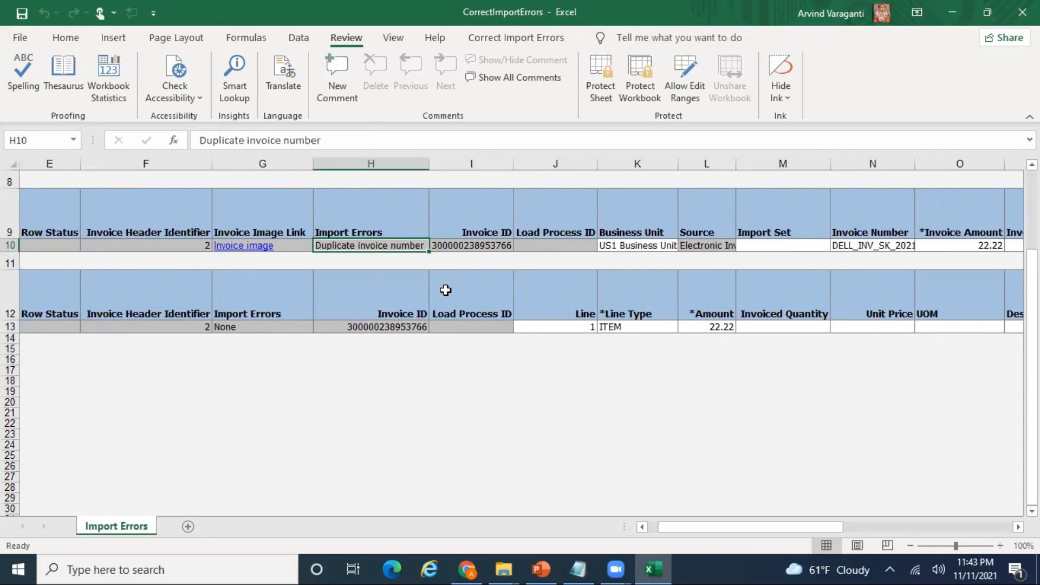
{"action": "key", "text": "Right"}
{"action": "key", "text": "Right"}
{"action": "key", "text": "Right"}
{"action": "key", "text": "Right"}
{"action": "key", "text": "Right"}
{"action": "key", "text": "Right"}
{"action": "key", "text": "Right"}
{"action": "key", "text": "Right"}
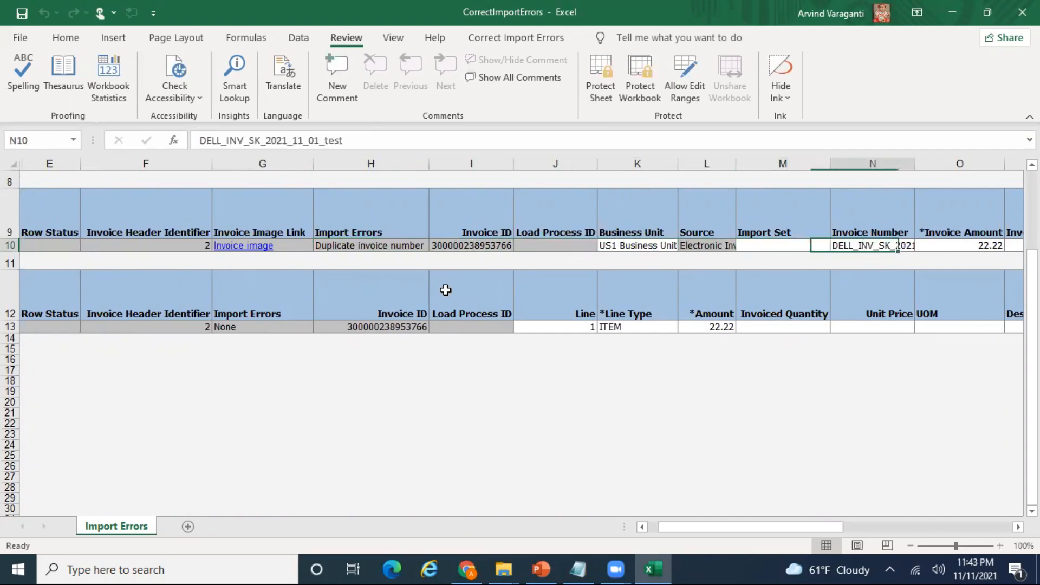
{"action": "key", "text": "Right"}
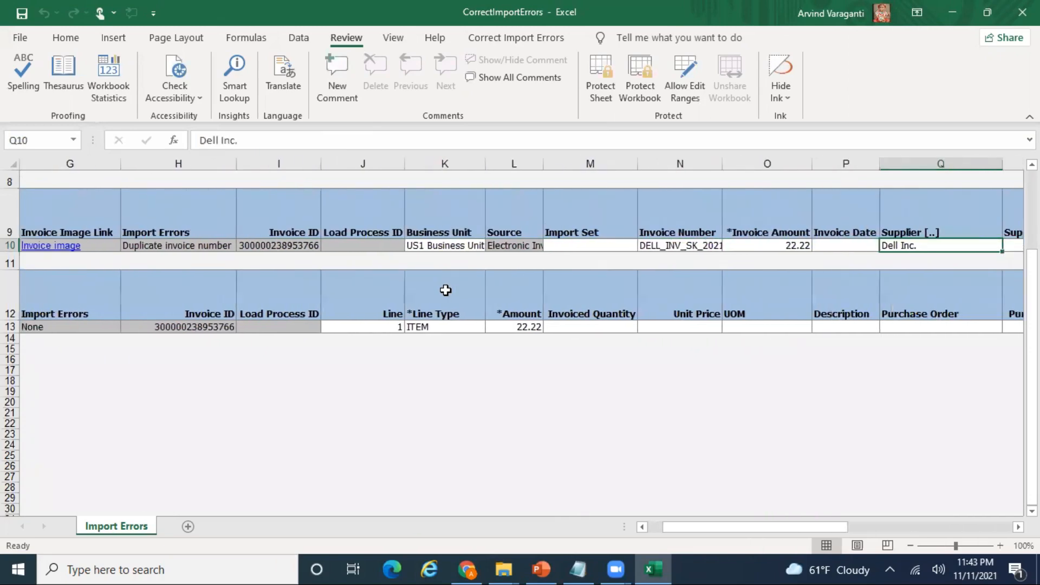
{"action": "key", "text": "Right"}
{"action": "key", "text": "Right"}
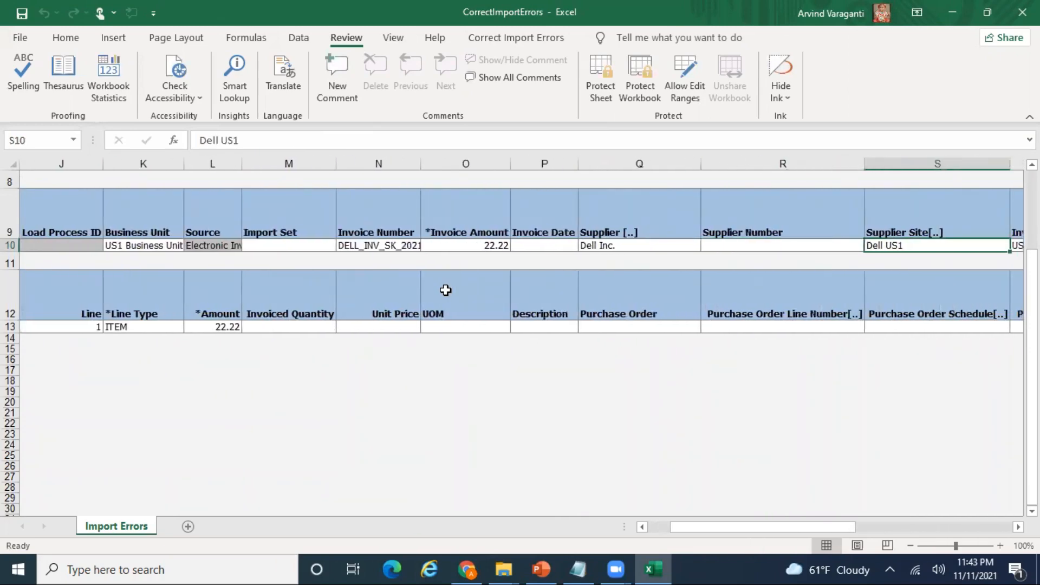
{"action": "key", "text": "Right"}
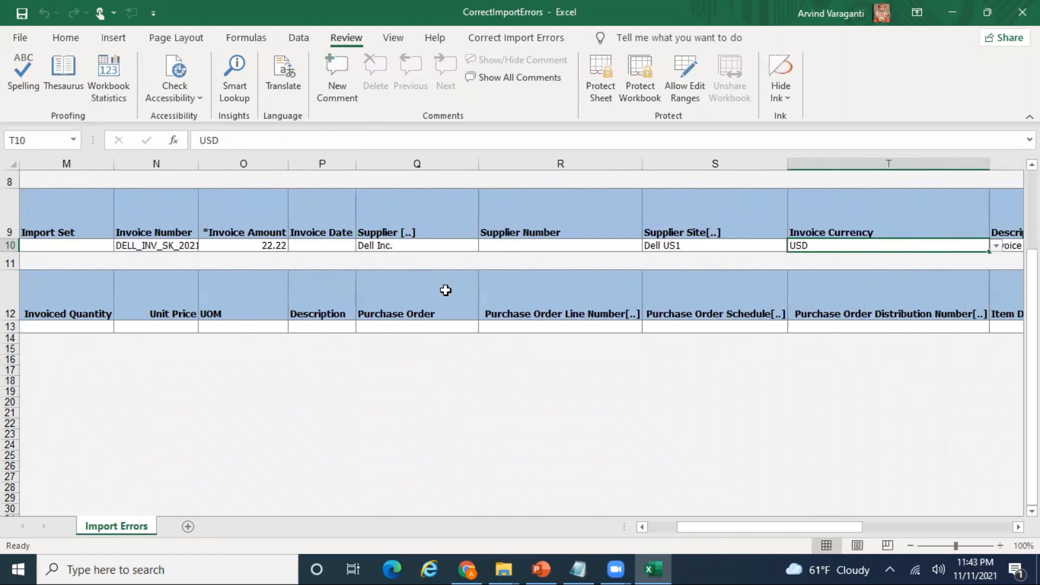
{"action": "key", "text": "Right"}
{"action": "key", "text": "Right"}
{"action": "key", "text": "Right"}
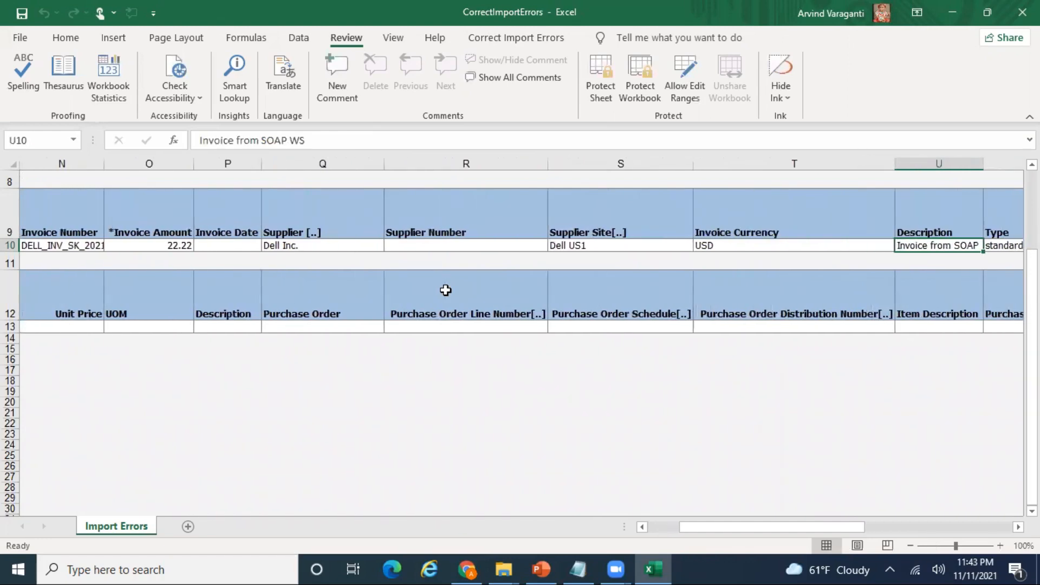
{"action": "key", "text": "Right"}
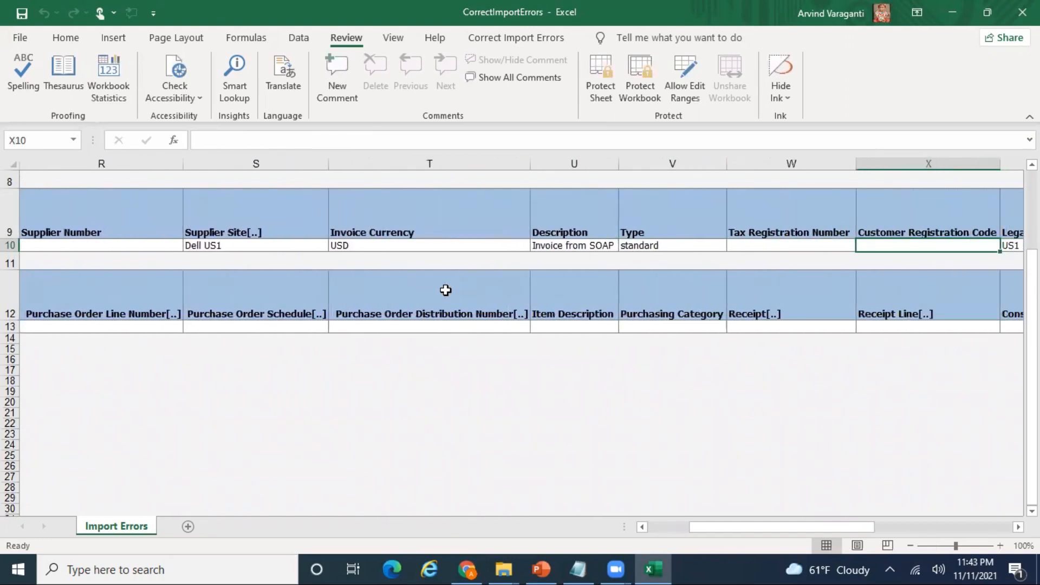
{"action": "key", "text": "Right"}
{"action": "key", "text": "Right"}
{"action": "key", "text": "Right"}
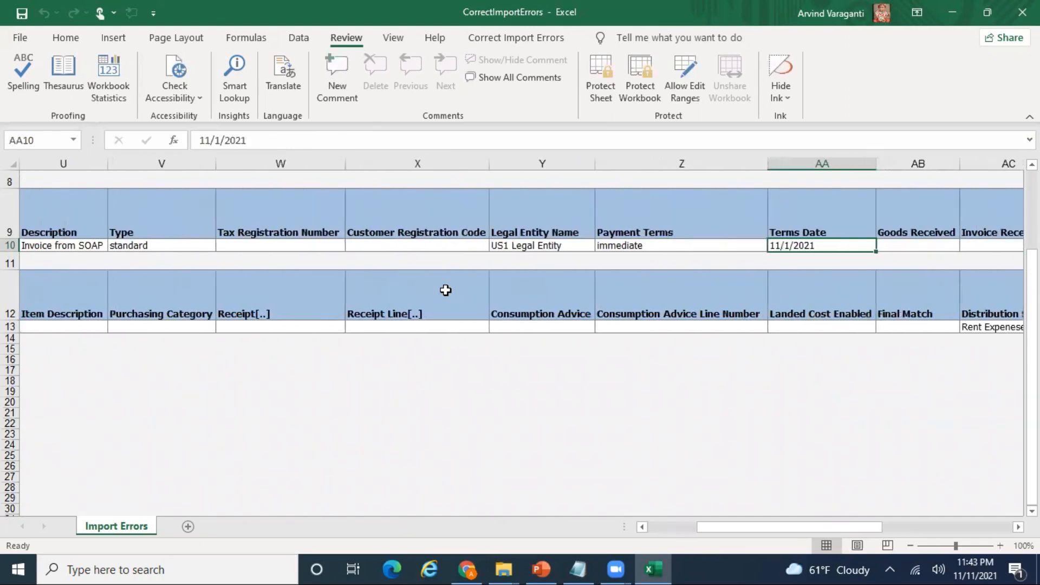
{"action": "key", "text": "Left"}
{"action": "key", "text": "Left"}
{"action": "key", "text": "Right"}
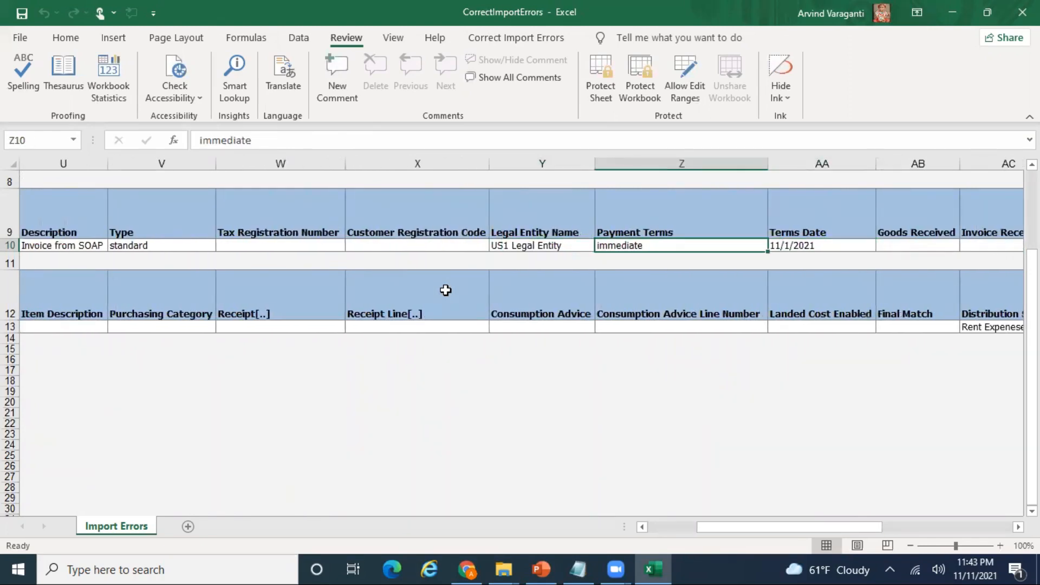
- Capitalise the payment terms in Z10 to 'Immediate'
{"action": "left_click", "coordinate": [195, 141]}
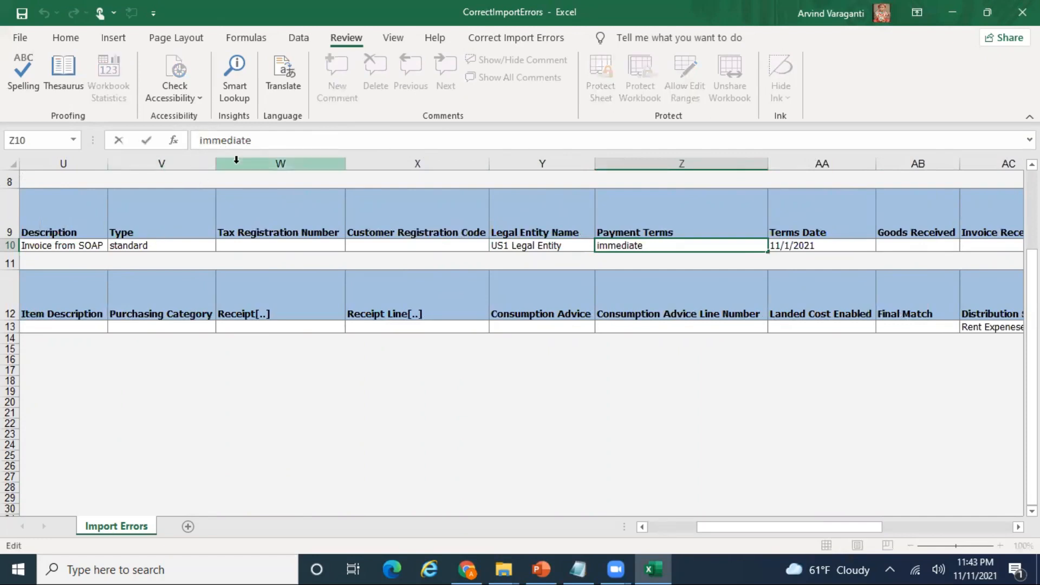
{"action": "type", "text": "I"}
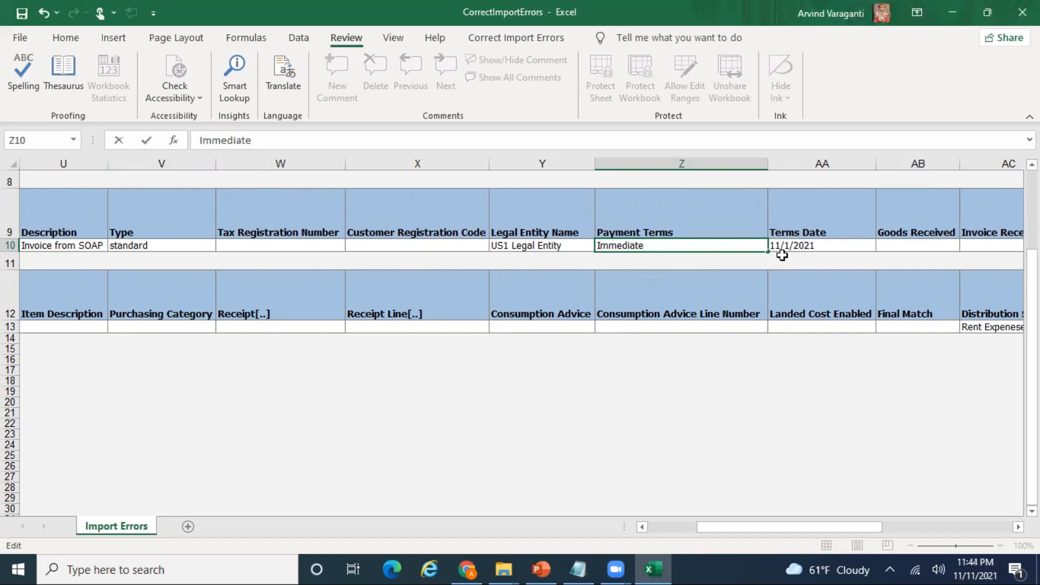
{"action": "left_click", "coordinate": [837, 247]}
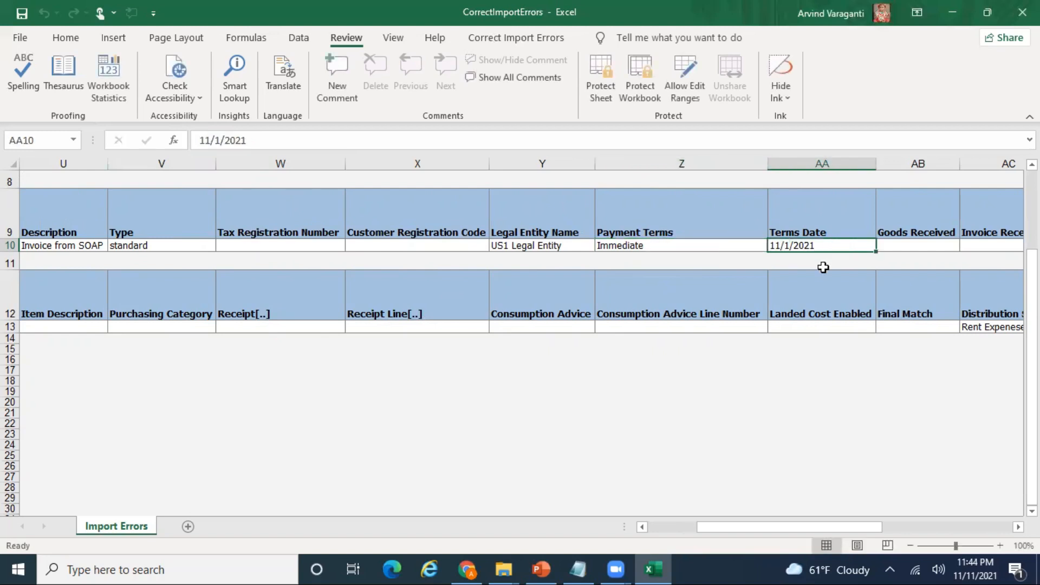
{"action": "key", "text": "Right"}
{"action": "key", "text": "Right"}
{"action": "key", "text": "Right"}
{"action": "key", "text": "Right"}
{"action": "key", "text": "Right"}
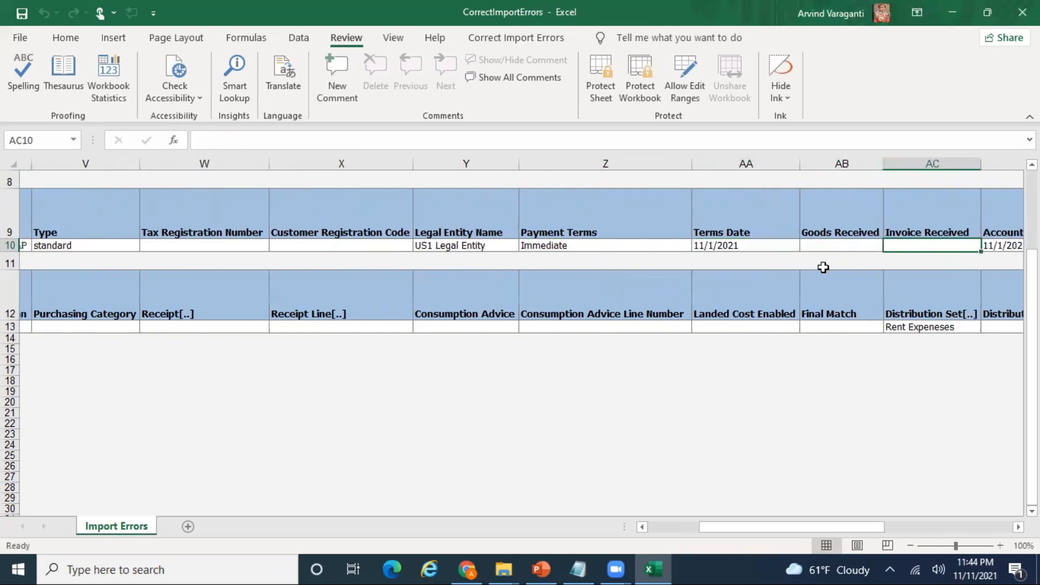
{"action": "key", "text": "Right"}
{"action": "key", "text": "Right"}
{"action": "key", "text": "Right"}
{"action": "key", "text": "Right"}
{"action": "key", "text": "Right"}
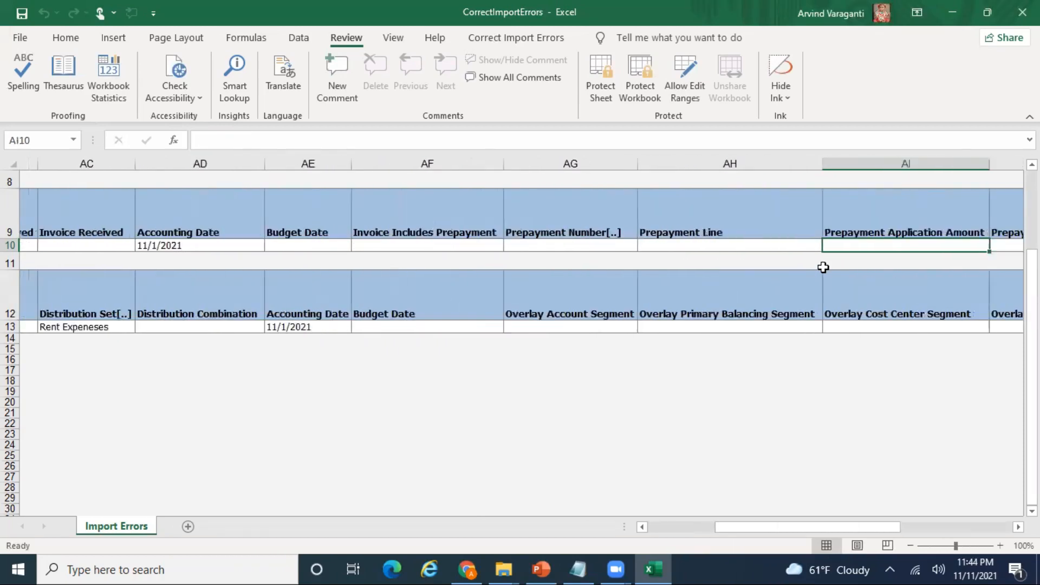
{"action": "key", "text": "Right"}
{"action": "key", "text": "Right"}
{"action": "key", "text": "Right"}
{"action": "key", "text": "Right"}
{"action": "key", "text": "Right"}
{"action": "key", "text": "Right"}
{"action": "key", "text": "Right"}
{"action": "key", "text": "Right"}
{"action": "key", "text": "Right"}
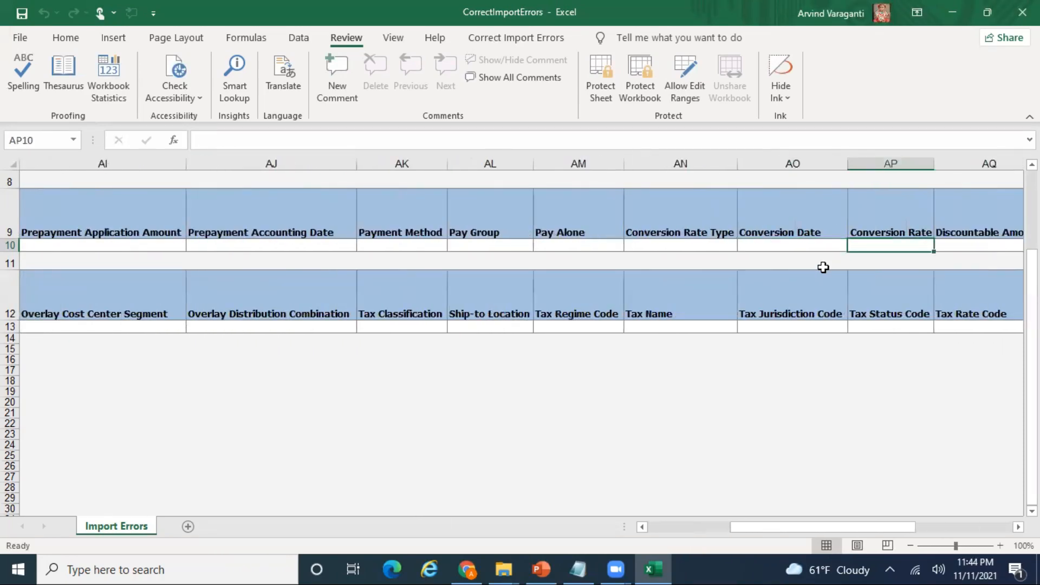
{"action": "key", "text": "Right"}
{"action": "key", "text": "Right"}
{"action": "key", "text": "Right"}
{"action": "key", "text": "Right"}
{"action": "key", "text": "Right"}
{"action": "key", "text": "Right"}
{"action": "key", "text": "Right"}
{"action": "key", "text": "Right"}
{"action": "key", "text": "Right"}
{"action": "key", "text": "Right"}
{"action": "key", "text": "Right"}
{"action": "key", "text": "Right"}
{"action": "key", "text": "Right"}
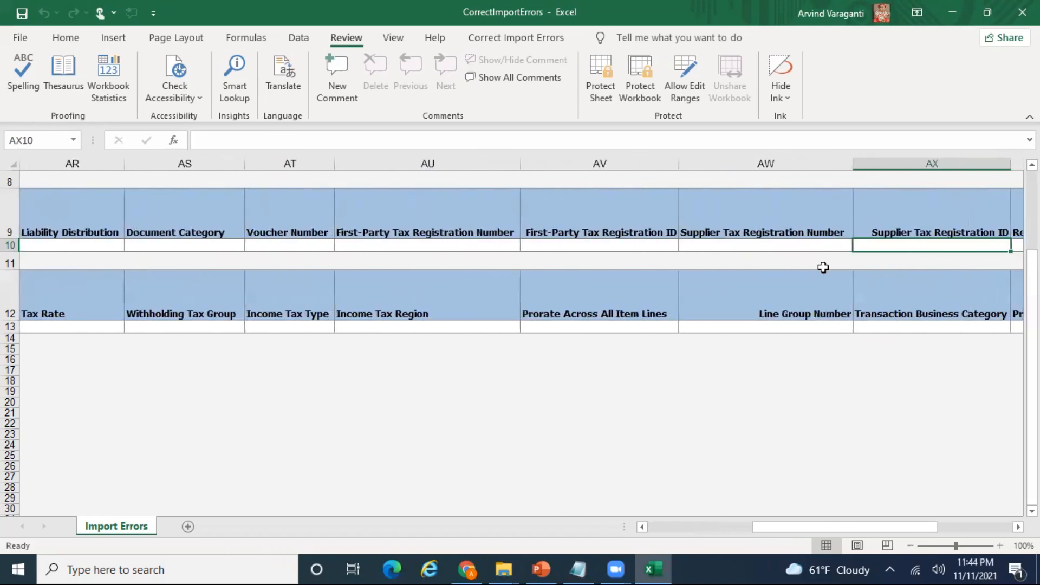
{"action": "key", "text": "Right"}
{"action": "key", "text": "Right"}
{"action": "key", "text": "Right"}
{"action": "key", "text": "Right"}
{"action": "key", "text": "Right"}
{"action": "key", "text": "Right"}
{"action": "key", "text": "Right"}
{"action": "key", "text": "Right"}
{"action": "key", "text": "Right"}
{"action": "key", "text": "Right"}
{"action": "key", "text": "Right"}
{"action": "key", "text": "Right"}
{"action": "key", "text": "Right"}
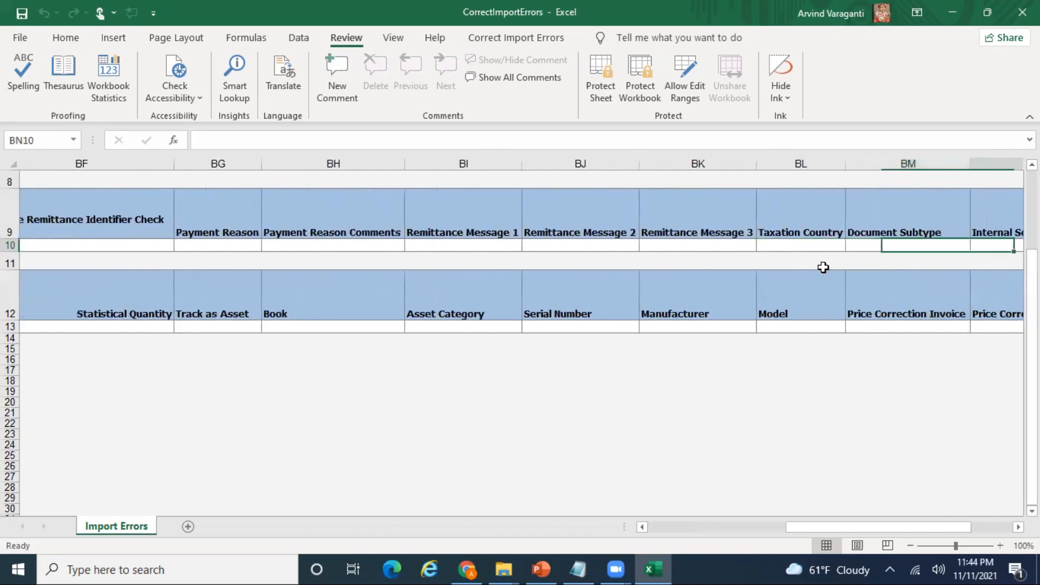
{"action": "key", "text": "Right"}
{"action": "key", "text": "Right"}
{"action": "key", "text": "Right"}
{"action": "key", "text": "Right"}
{"action": "key", "text": "Right"}
{"action": "key", "text": "Right"}
{"action": "key", "text": "Right"}
{"action": "key", "text": "Right"}
{"action": "key", "text": "Right"}
{"action": "key", "text": "Right"}
{"action": "key", "text": "Right"}
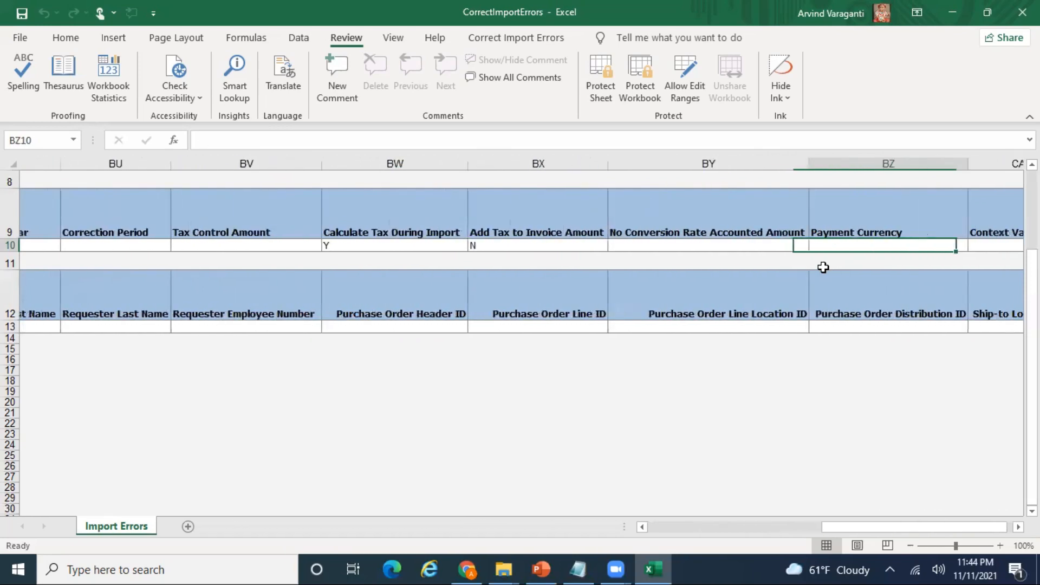
{"action": "key", "text": "Right"}
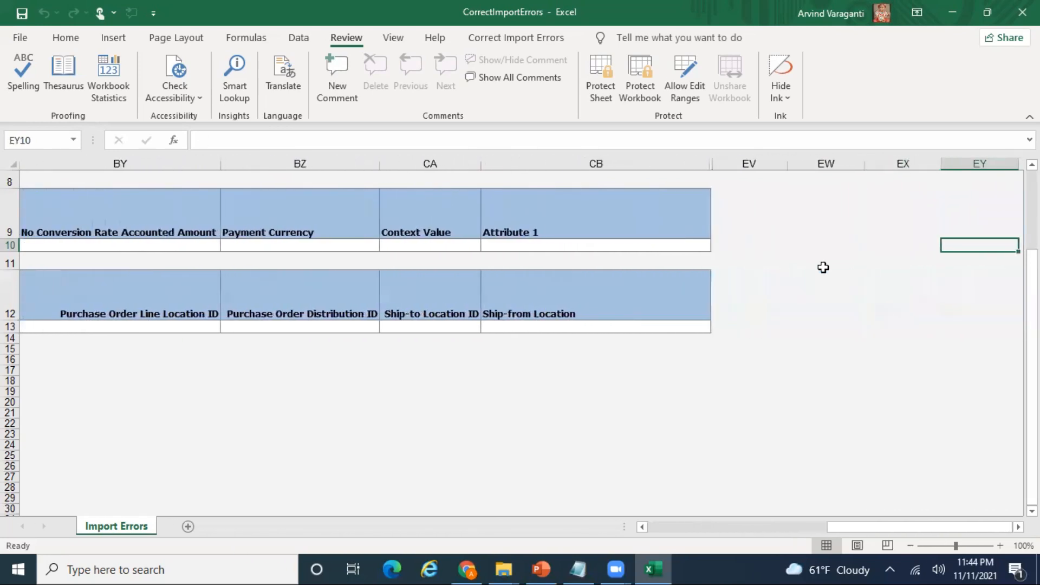
{"action": "key", "text": "ctrl+Home"}
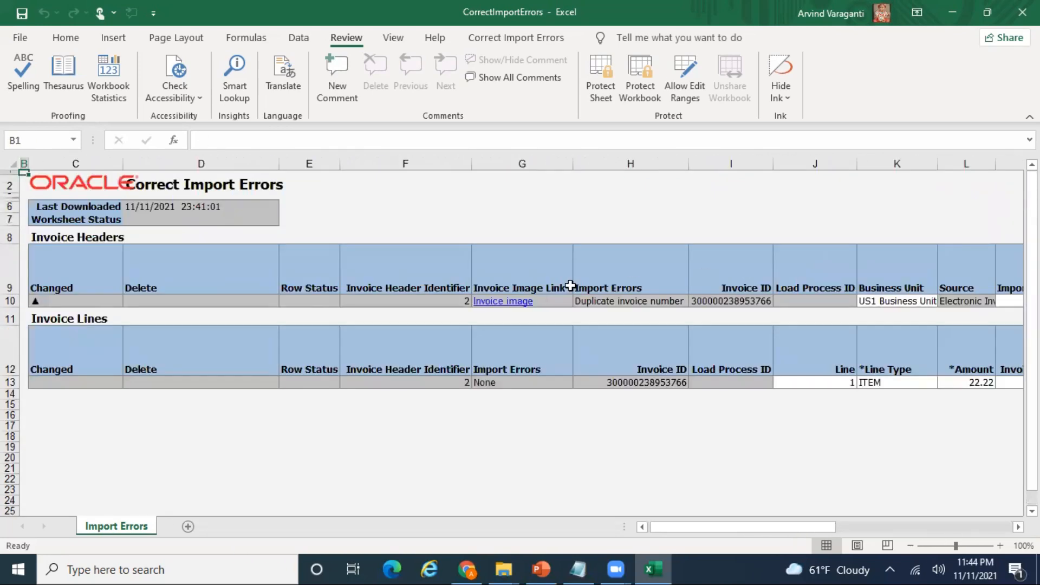
- Save and submit the corrected invoice for import, confirming 1 record updated
{"action": "left_click", "coordinate": [579, 569]}
{"action": "left_click", "coordinate": [578, 568]}
{"action": "left_click", "coordinate": [541, 569]}
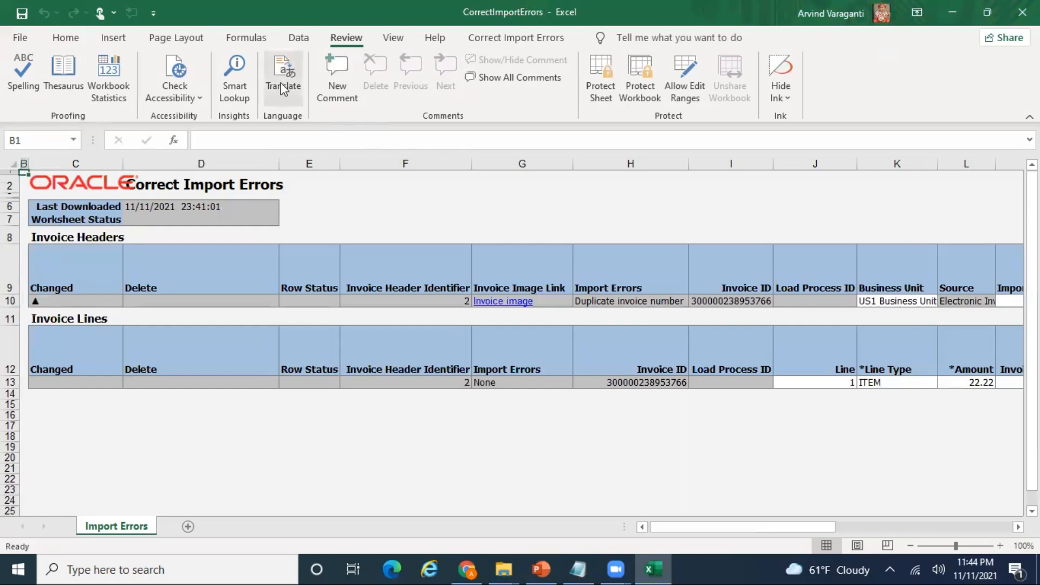
{"action": "left_click", "coordinate": [432, 39]}
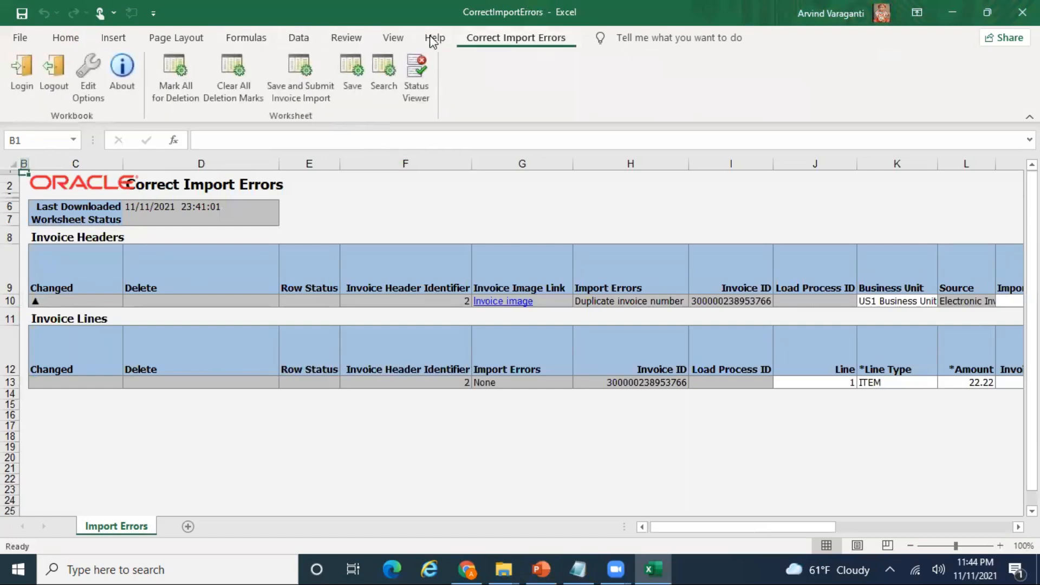
{"action": "left_click", "coordinate": [303, 96]}
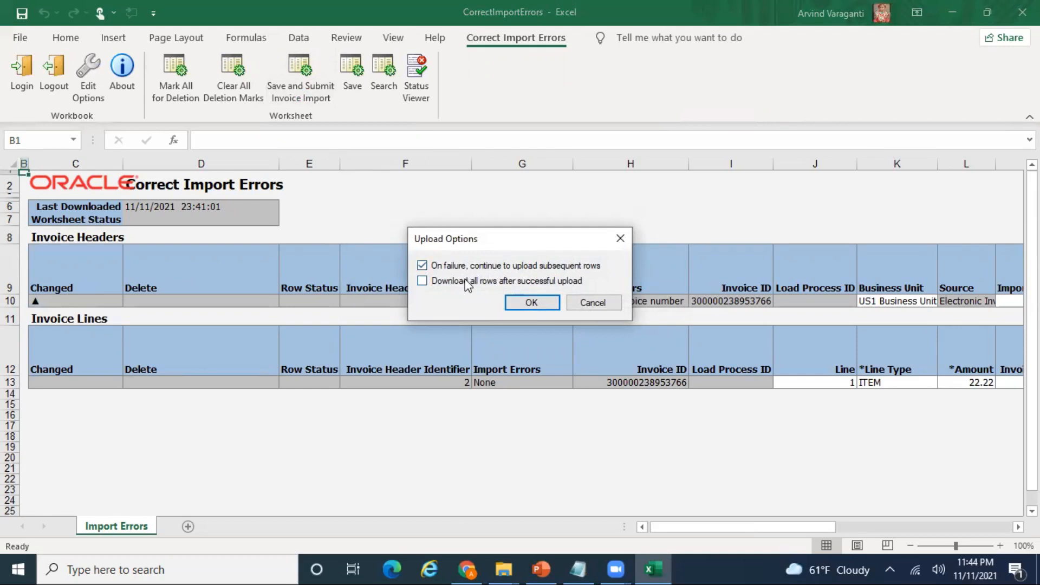
{"action": "left_click", "coordinate": [531, 303]}
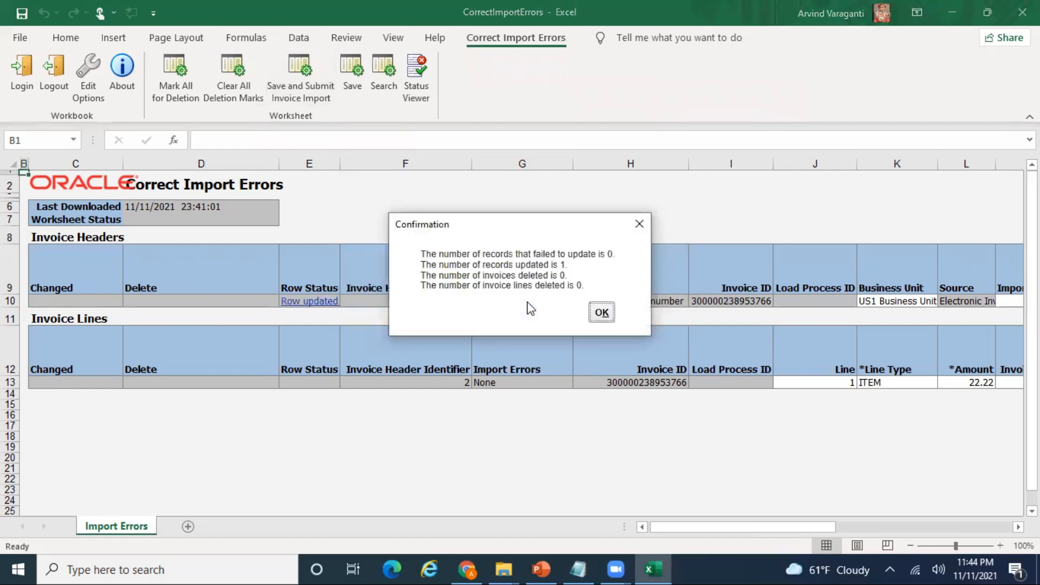
{"action": "left_click", "coordinate": [600, 314]}
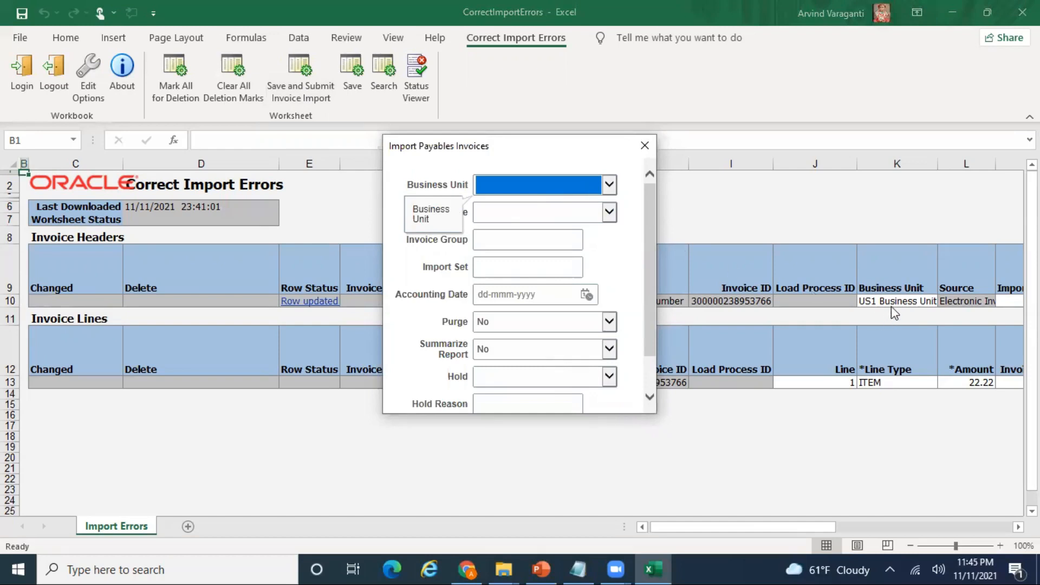
- Choose US1 Business Unit and Electronic Invoice as the source for the invoice import
{"action": "left_click", "coordinate": [608, 184]}
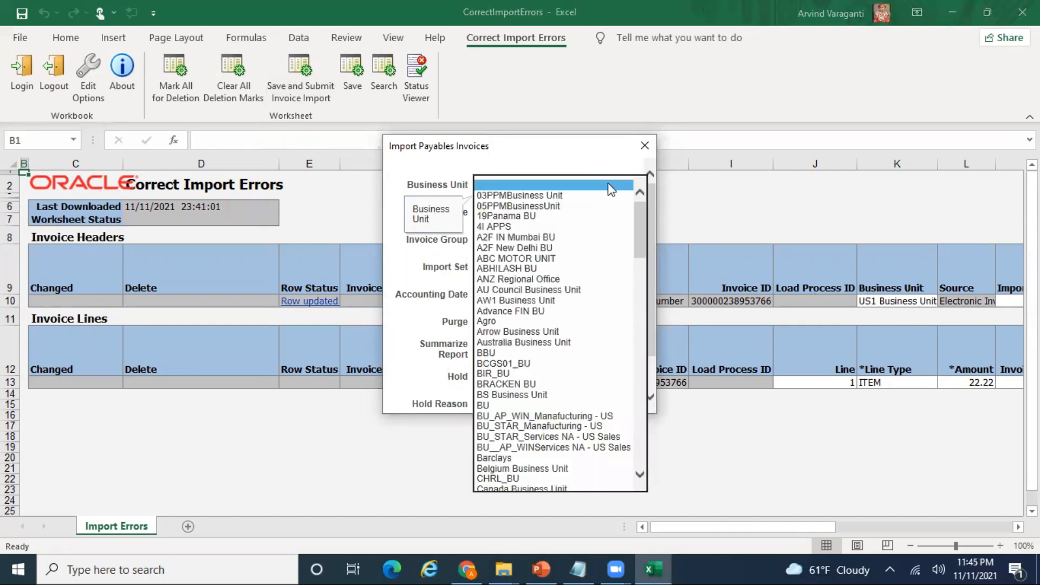
{"action": "key", "text": "u"}
{"action": "key", "text": "u"}
{"action": "key", "text": "u"}
{"action": "key", "text": "u"}
{"action": "key", "text": "u"}
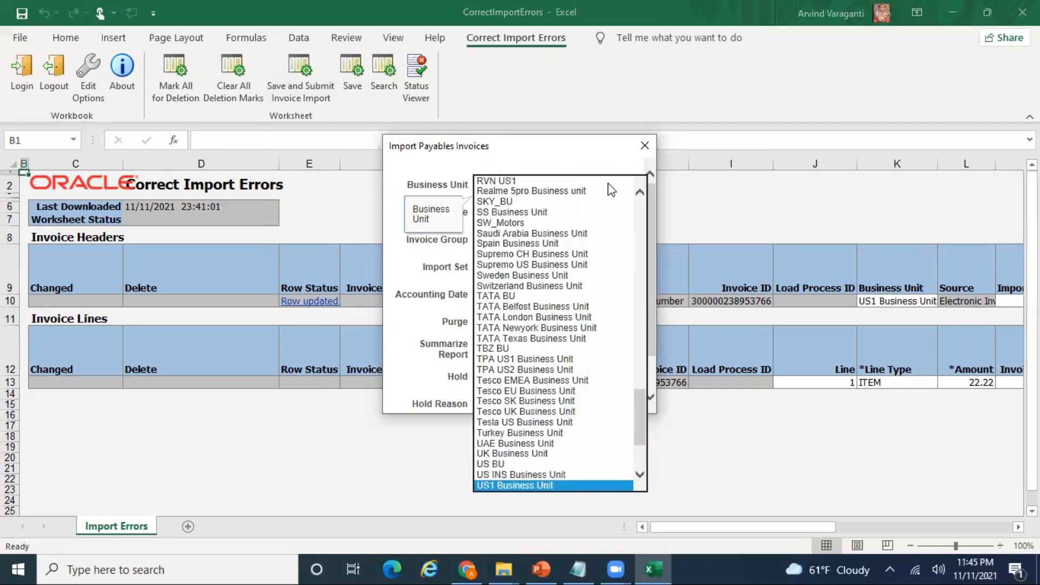
{"action": "left_click", "coordinate": [543, 484]}
{"action": "left_click", "coordinate": [535, 213]}
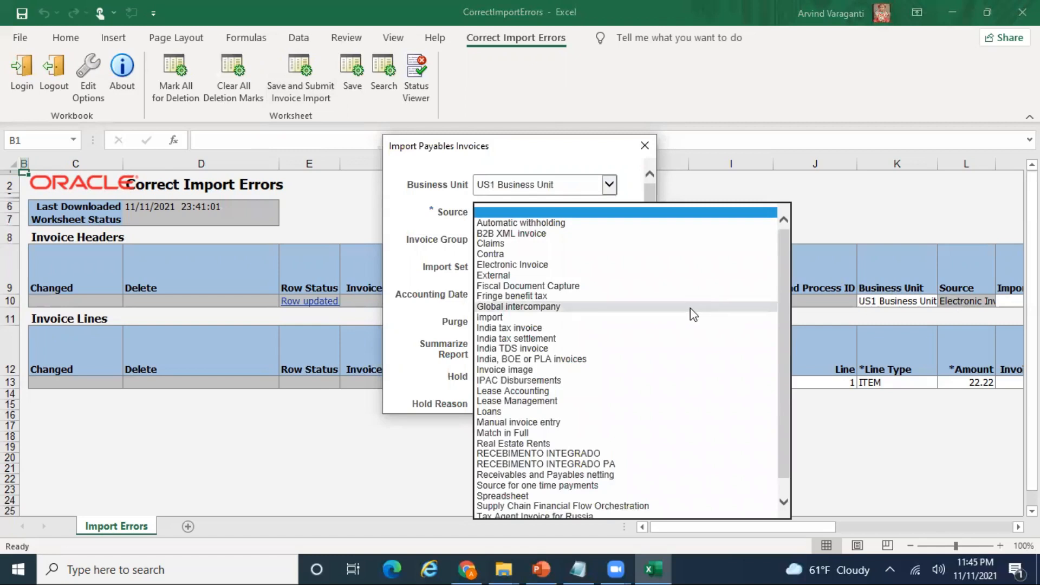
{"action": "key", "text": "e"}
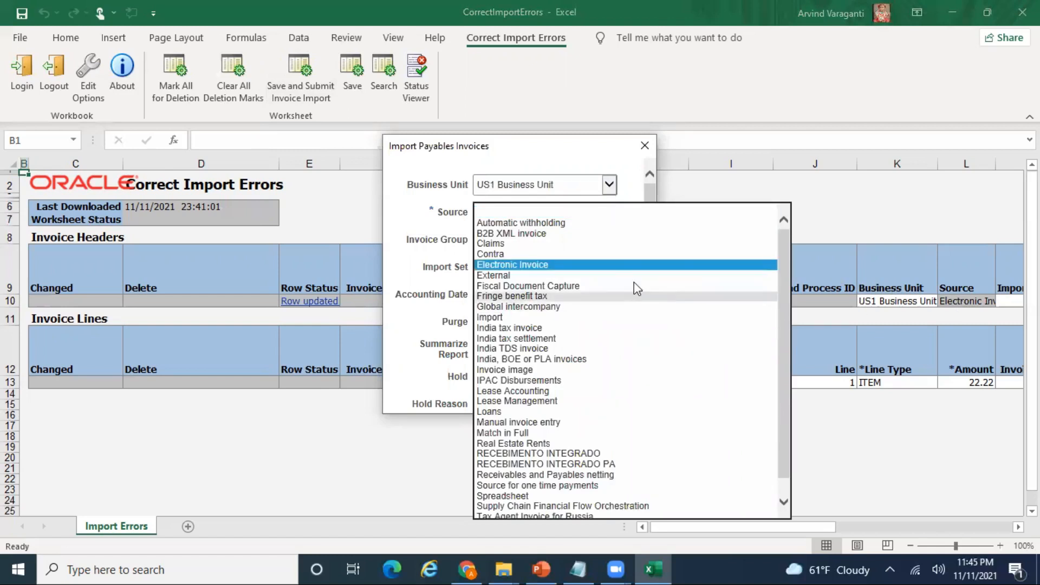
{"action": "left_click", "coordinate": [606, 266]}
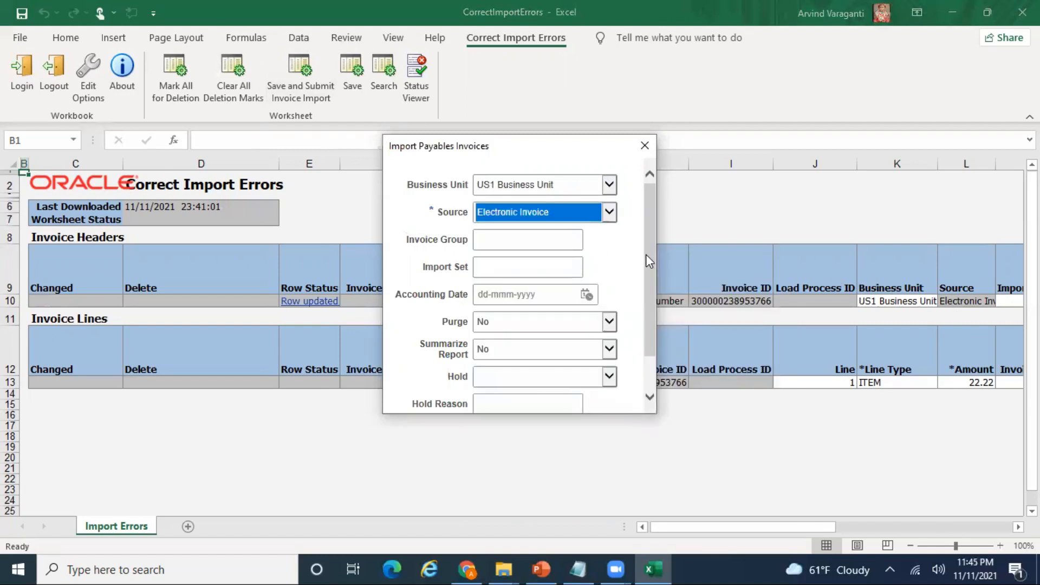
{"action": "mouse_move", "coordinate": [648, 257]}
{"action": "left_mouse_down"}
{"action": "mouse_move", "coordinate": [655, 306]}
{"action": "mouse_move", "coordinate": [651, 262]}
{"action": "left_mouse_up"}
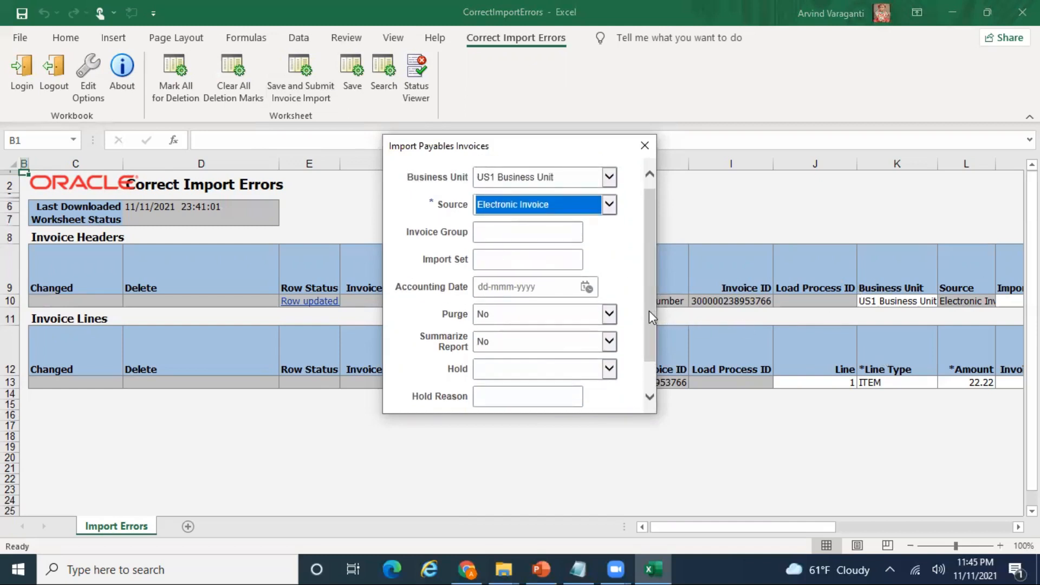
{"action": "mouse_move", "coordinate": [649, 311]}
{"action": "left_mouse_down"}
{"action": "mouse_move", "coordinate": [649, 338]}
{"action": "mouse_move", "coordinate": [649, 313]}
{"action": "left_mouse_up"}
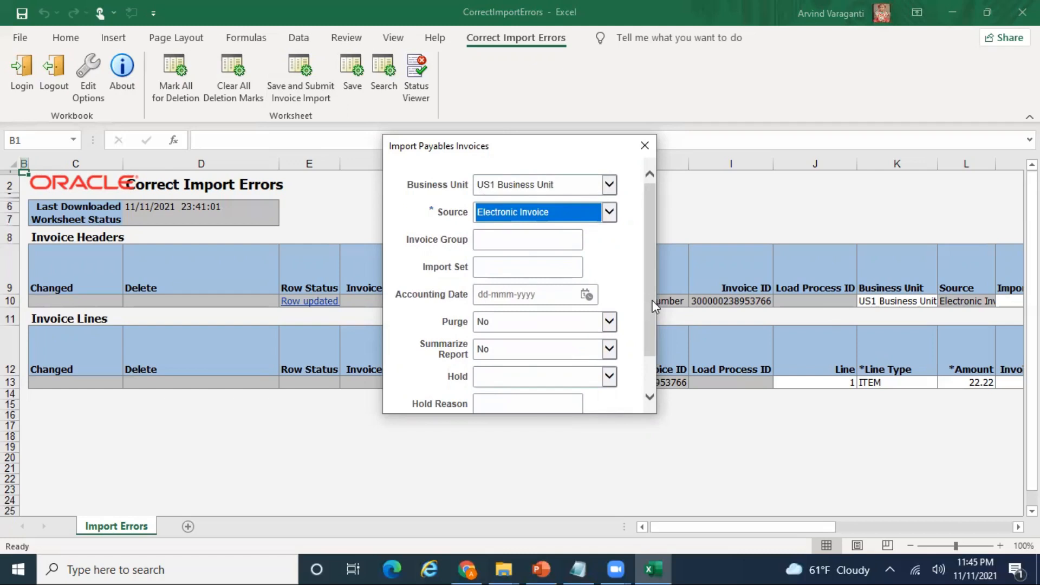
{"action": "left_click_drag", "start_coordinate": [651, 301], "coordinate": [650, 331]}
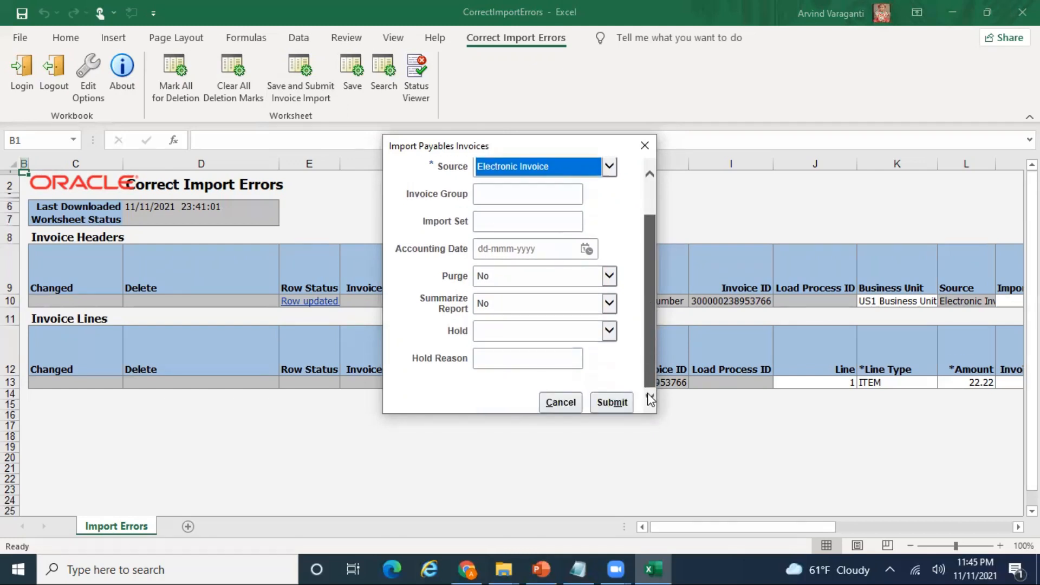
- Submit the import as request 4269623 and go back to the Oracle Invoices page
{"action": "left_click", "coordinate": [612, 403]}
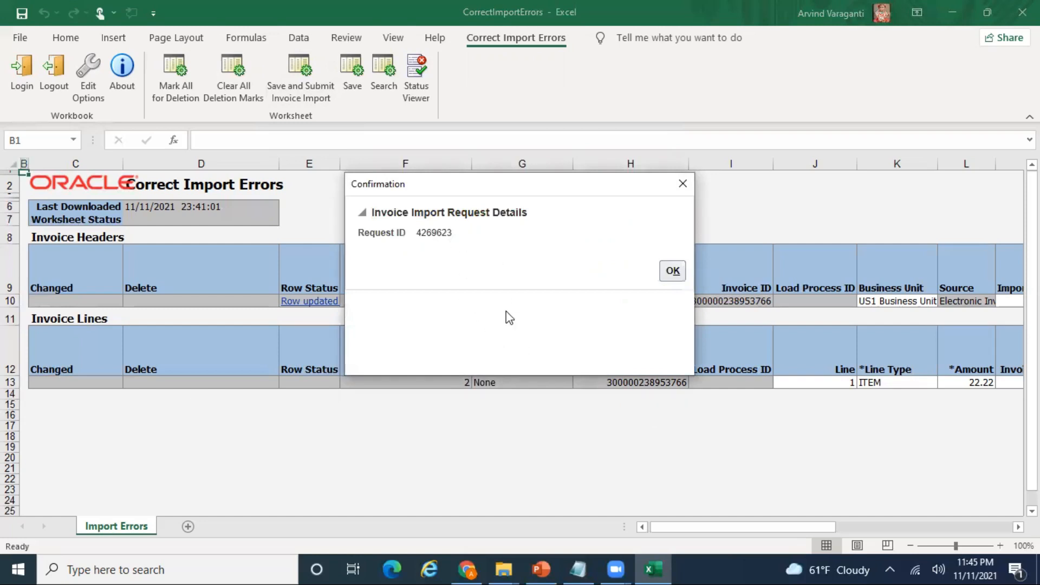
{"action": "left_click", "coordinate": [674, 271]}
{"action": "left_click", "coordinate": [468, 568]}
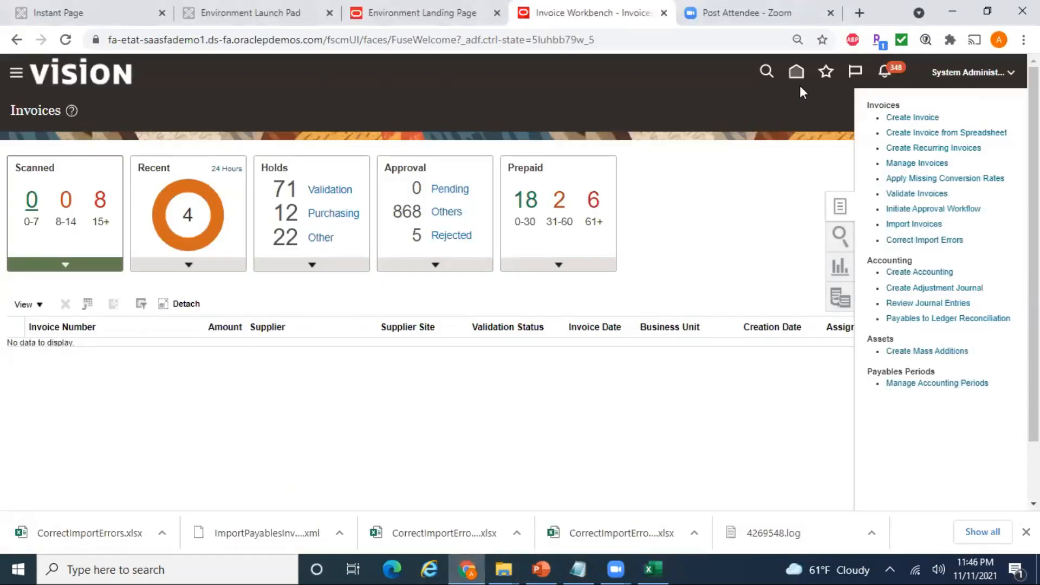
- Return to the Oracle home page and browse the app groups to the Tools apps
{"action": "left_click", "coordinate": [789, 6]}
{"action": "left_click", "coordinate": [908, 163]}
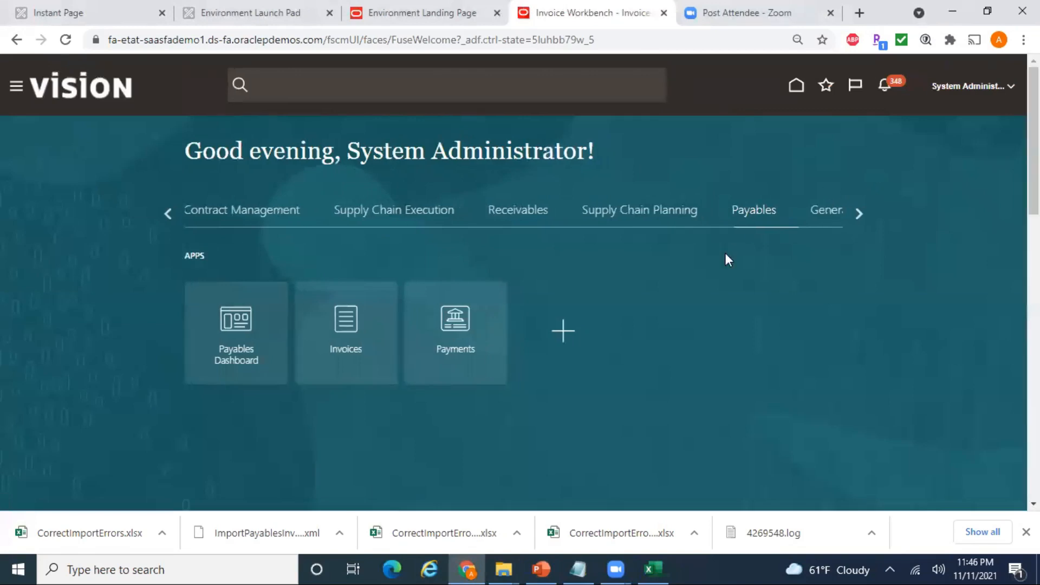
{"action": "left_click", "coordinate": [858, 214]}
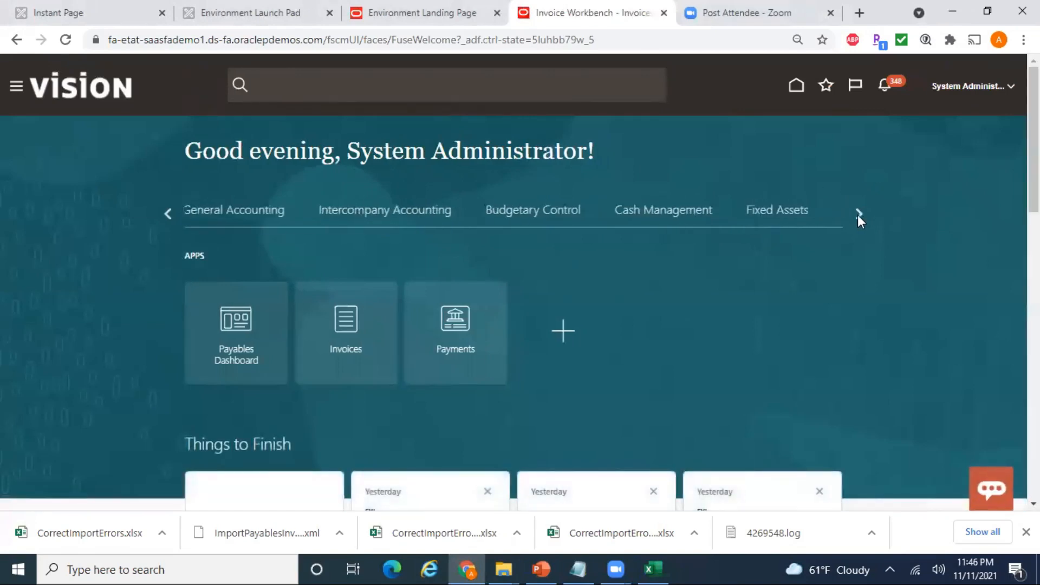
{"action": "left_click", "coordinate": [859, 214]}
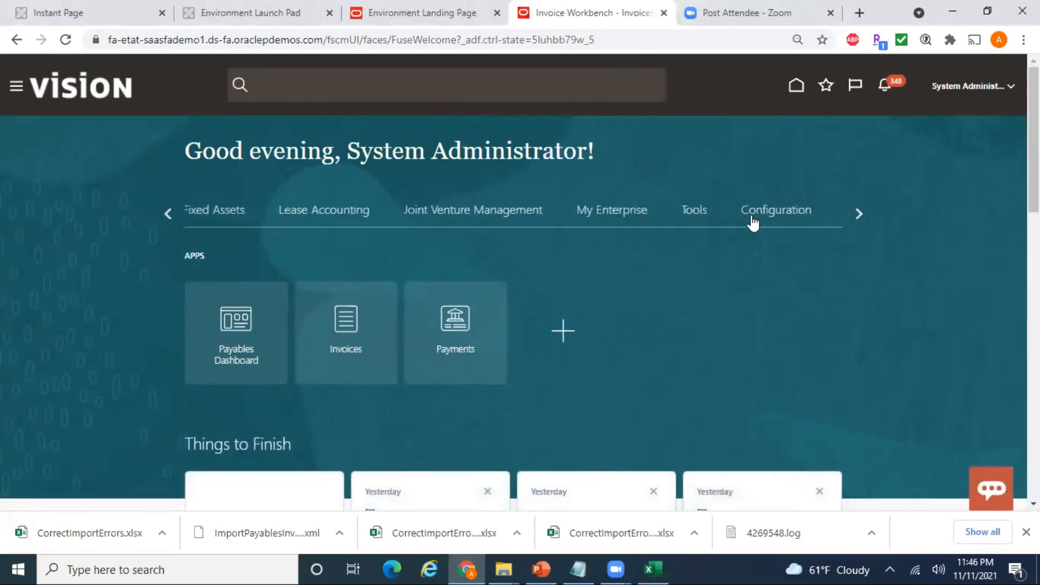
{"action": "left_click", "coordinate": [699, 212]}
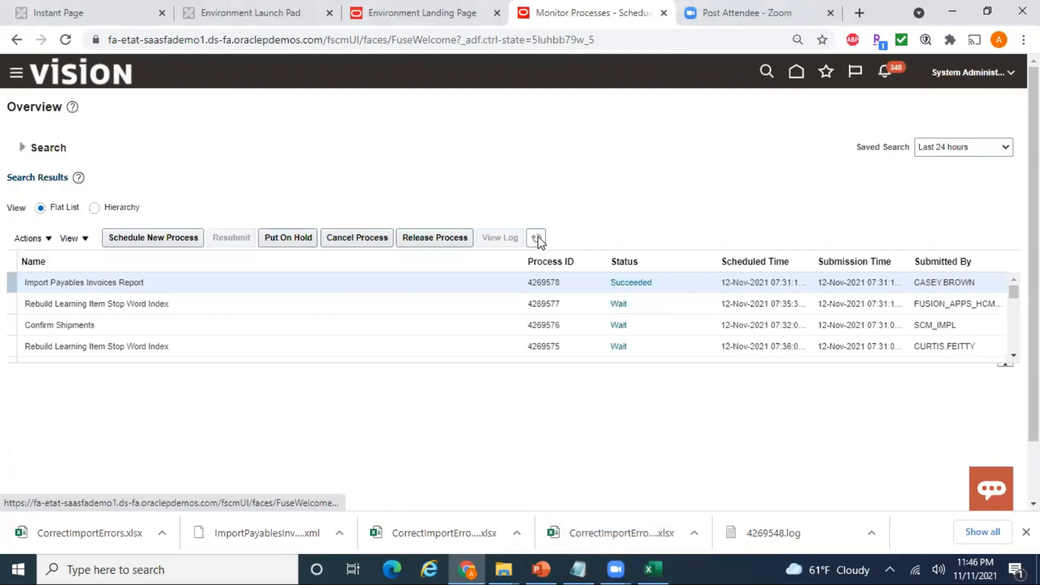
- Refresh the scheduled processes list several times to pick up the latest runs
{"action": "left_click", "coordinate": [537, 239]}
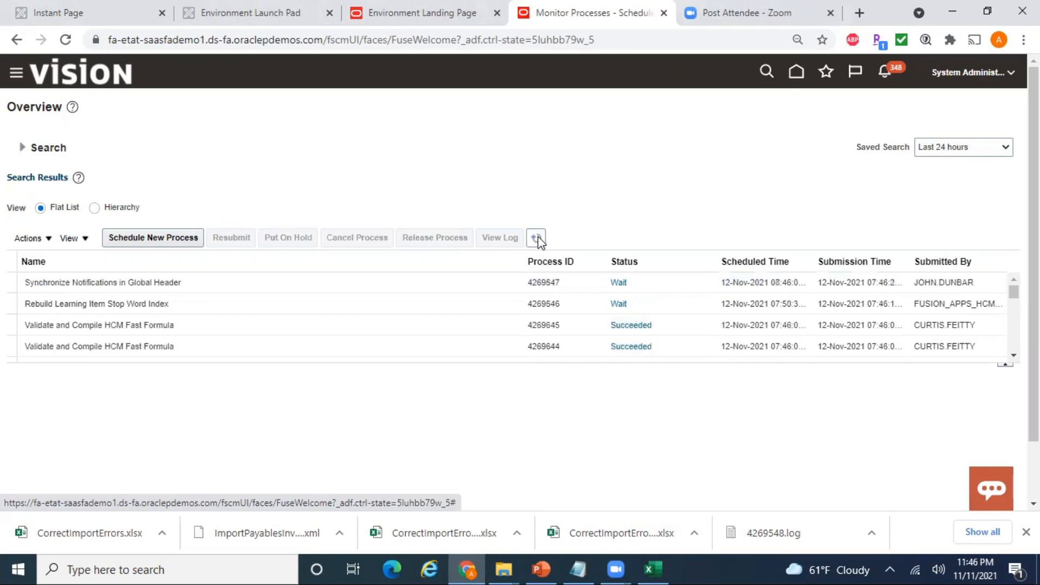
{"action": "left_click", "coordinate": [538, 239]}
{"action": "left_click", "coordinate": [537, 239]}
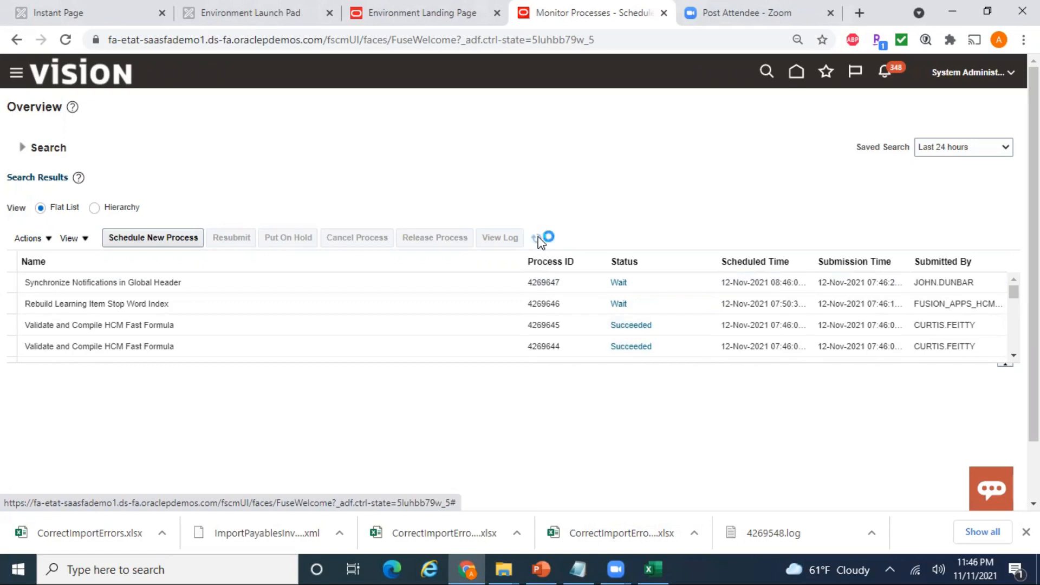
- Scroll the search results and open the Import Payables Invoices run 4269623
{"action": "left_click", "coordinate": [1014, 356]}
{"action": "left_click", "coordinate": [1014, 356]}
{"action": "left_click", "coordinate": [1014, 356]}
{"action": "left_click", "coordinate": [1014, 356]}
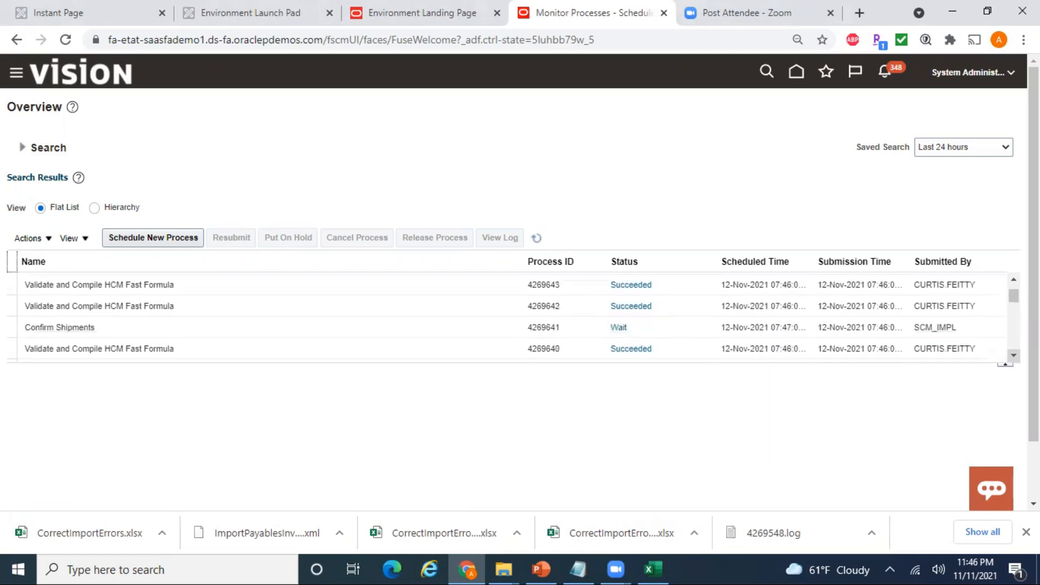
{"action": "left_click", "coordinate": [1014, 356]}
{"action": "left_click", "coordinate": [1014, 356]}
{"action": "left_click", "coordinate": [1013, 356]}
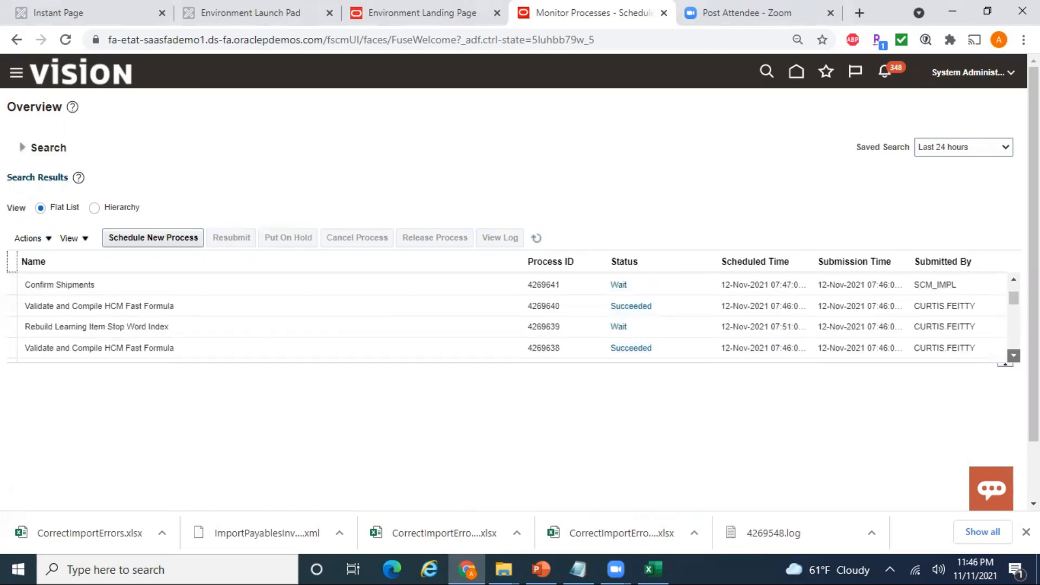
{"action": "left_click", "coordinate": [1014, 356]}
{"action": "left_click", "coordinate": [1013, 356]}
{"action": "left_click", "coordinate": [1014, 356]}
{"action": "left_click", "coordinate": [1013, 356]}
{"action": "left_click", "coordinate": [1014, 356]}
{"action": "left_click", "coordinate": [1013, 356]}
{"action": "left_click", "coordinate": [1014, 356]}
{"action": "left_click", "coordinate": [1013, 356]}
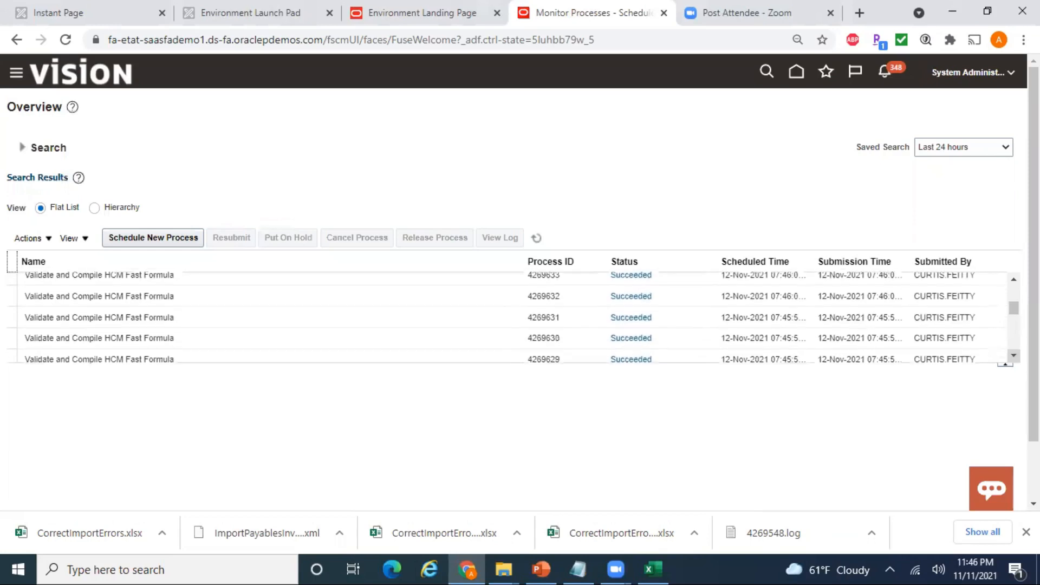
{"action": "left_click", "coordinate": [1014, 356]}
{"action": "left_click", "coordinate": [1013, 356]}
{"action": "left_click", "coordinate": [1014, 355]}
{"action": "left_click", "coordinate": [1013, 356]}
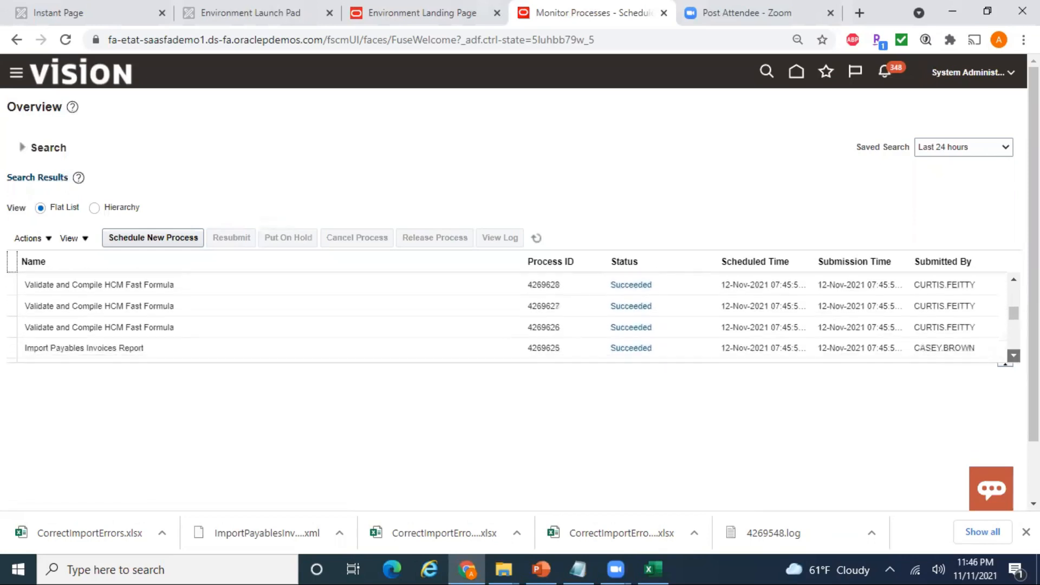
{"action": "left_click", "coordinate": [1013, 356]}
{"action": "left_click", "coordinate": [1013, 355]}
{"action": "left_click", "coordinate": [1013, 355]}
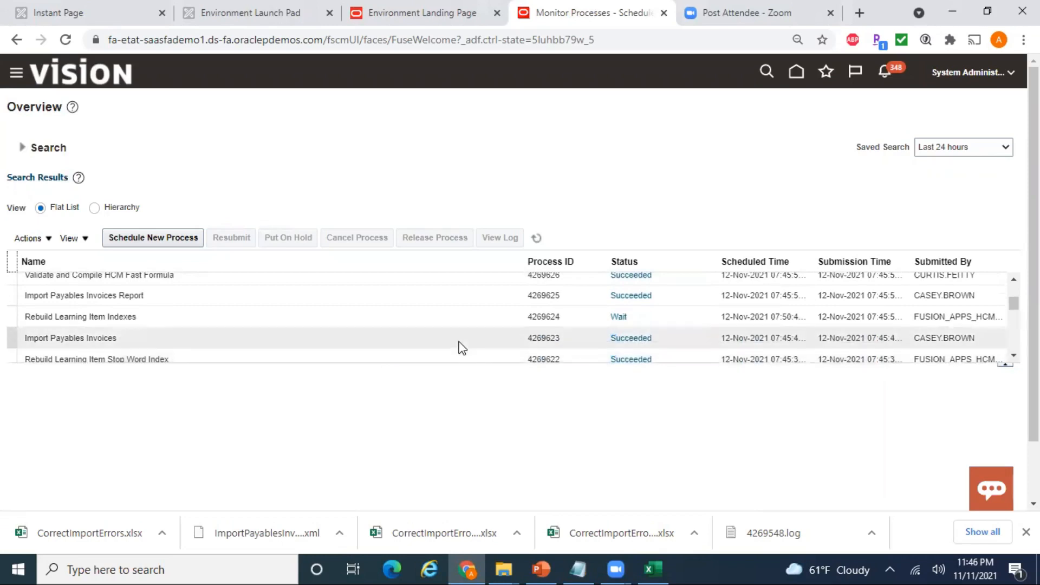
{"action": "left_click", "coordinate": [376, 339]}
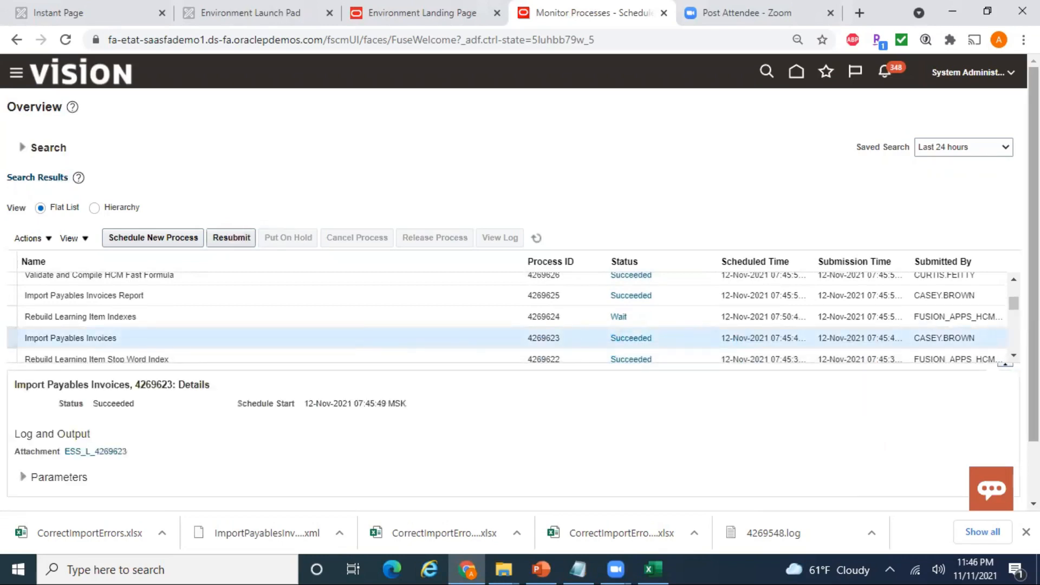
- Check the log for 4269623, then open report 4269625's output and scroll to the Rejections Report
{"action": "scroll", "coordinate": [551, 462], "scroll_direction": "down", "scroll_amount": 2}
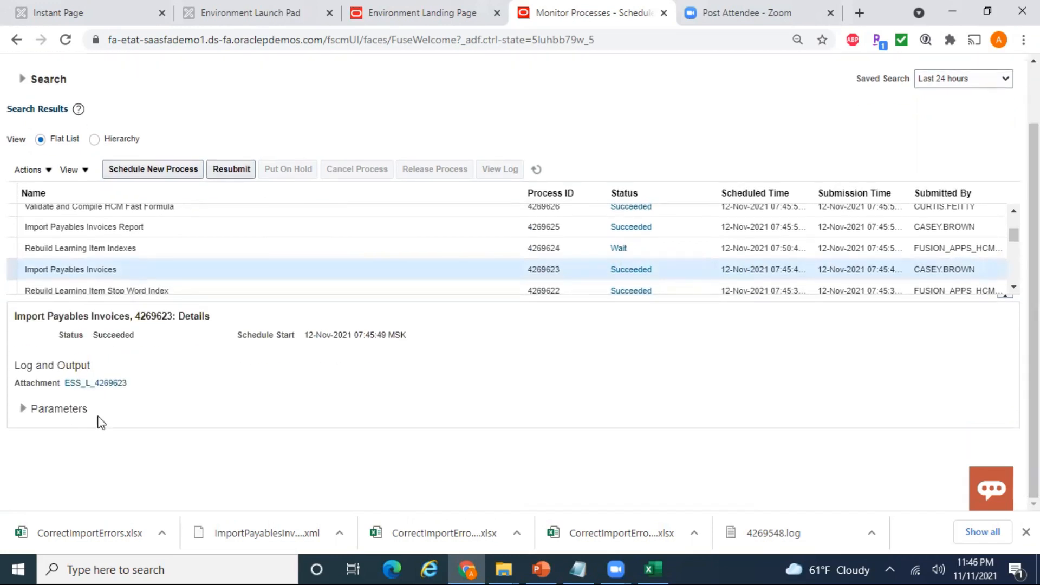
{"action": "left_click", "coordinate": [106, 384]}
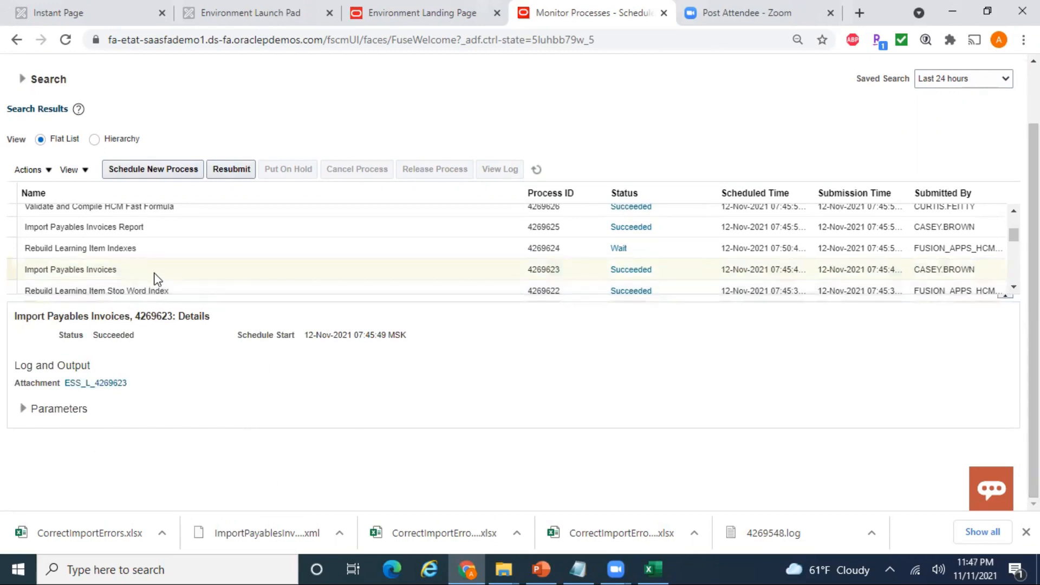
{"action": "left_click", "coordinate": [166, 223]}
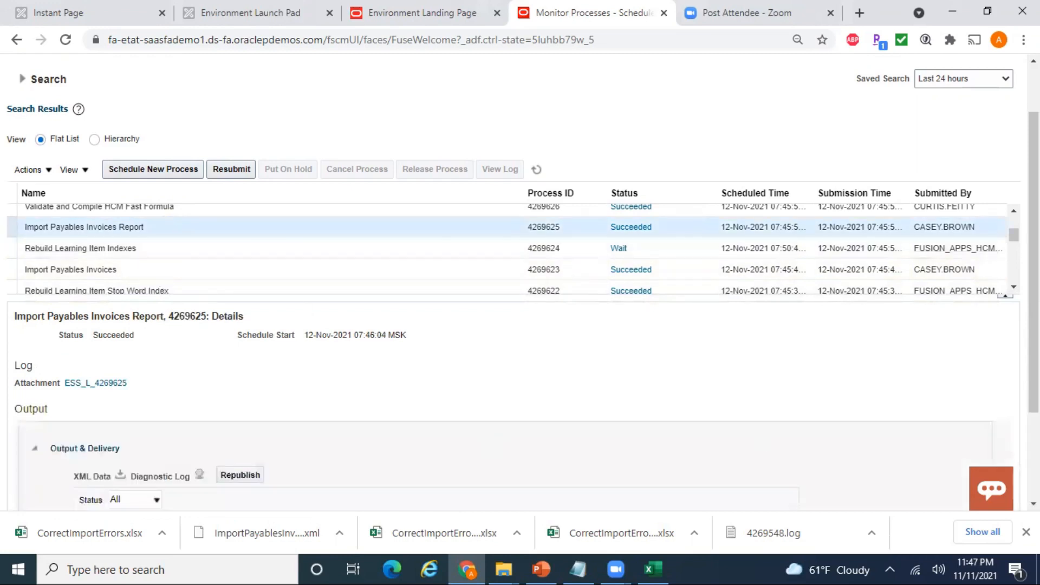
{"action": "scroll", "coordinate": [523, 490], "scroll_direction": "down", "scroll_amount": 3}
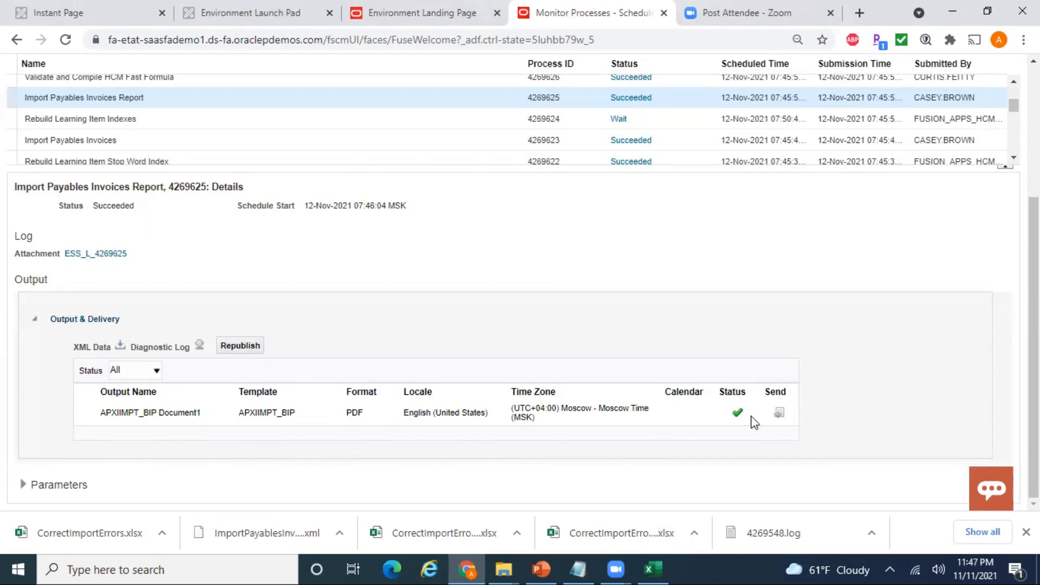
{"action": "left_click", "coordinate": [169, 409]}
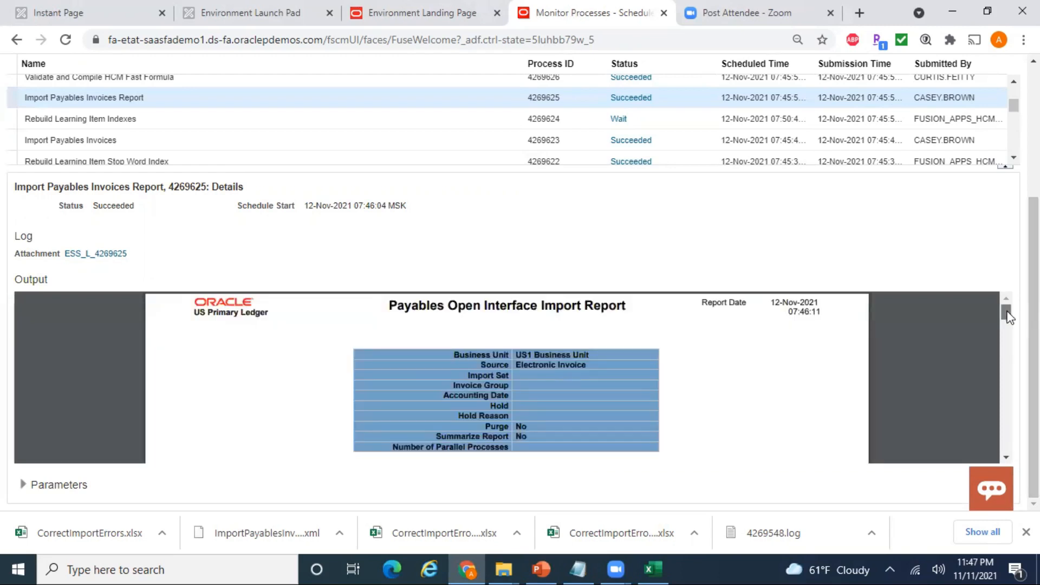
{"action": "left_click_drag", "start_coordinate": [1006, 315], "coordinate": [1009, 417]}
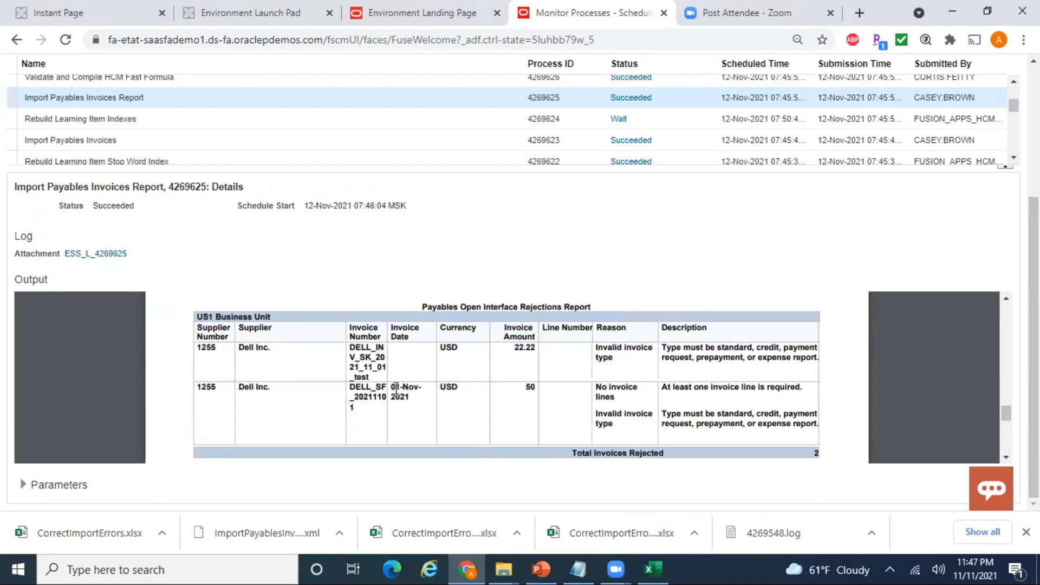
- Move along row 10 to the Type cell V10, cross-checking the rejection reason in the report
{"action": "left_click", "coordinate": [650, 563]}
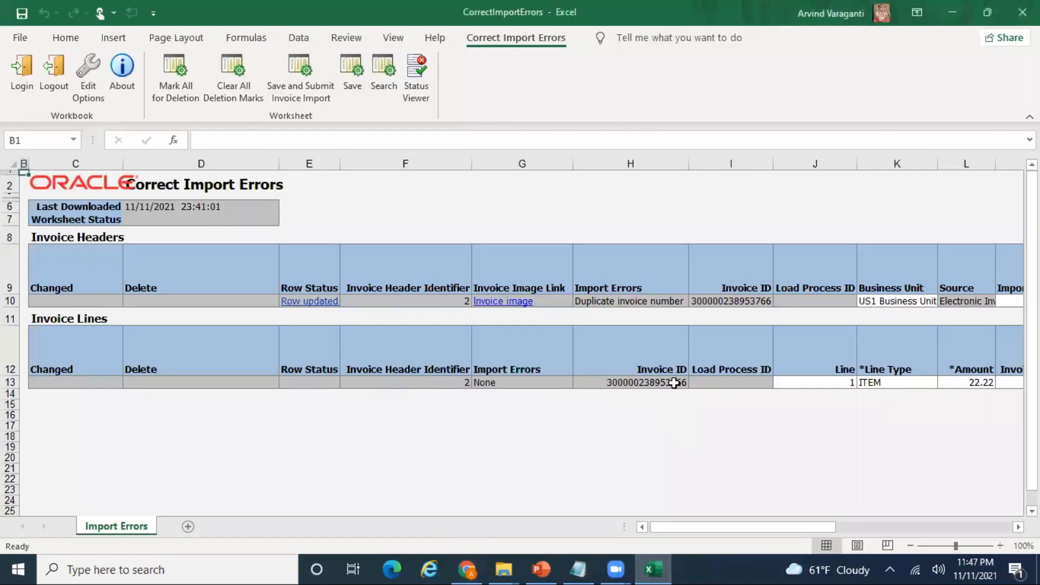
{"action": "left_click", "coordinate": [833, 304]}
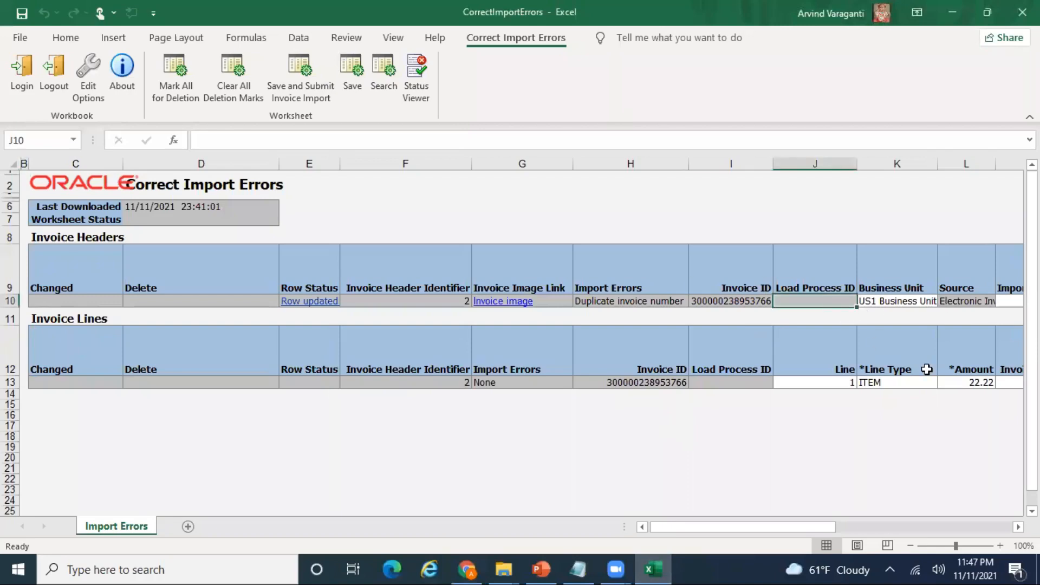
{"action": "key", "text": "Right"}
{"action": "key", "text": "Right"}
{"action": "key", "text": "Right"}
{"action": "key", "text": "Right"}
{"action": "key", "text": "Right"}
{"action": "key", "text": "Left"}
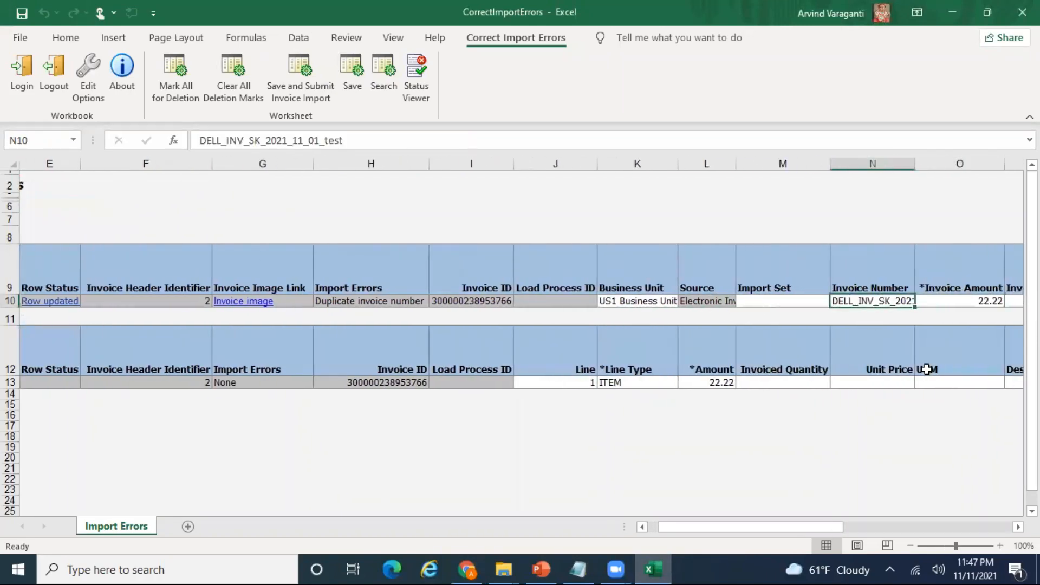
{"action": "key", "text": "alt+Tab"}
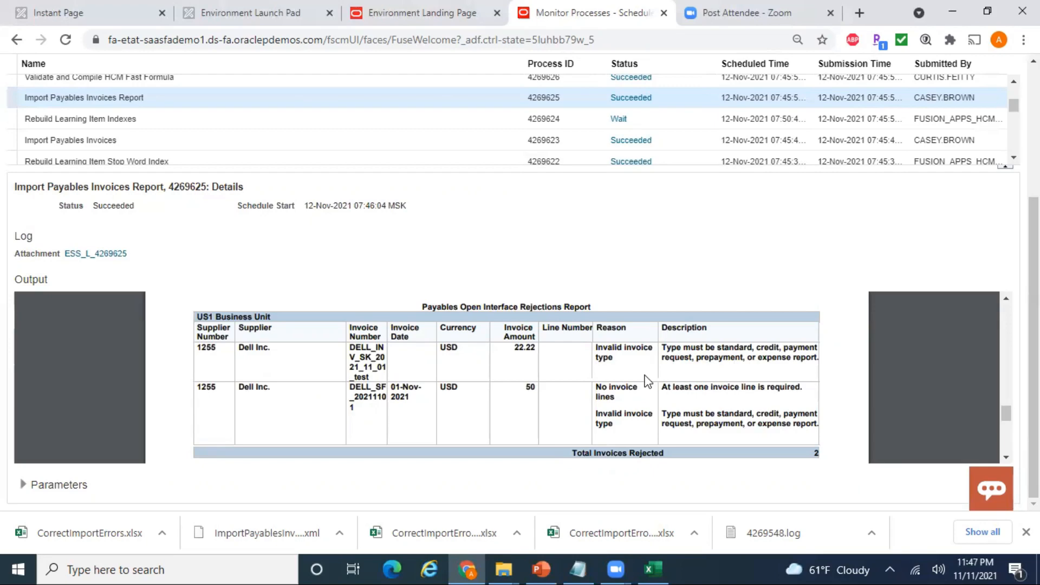
{"action": "key", "text": "alt+Tab"}
{"action": "key", "text": "Right"}
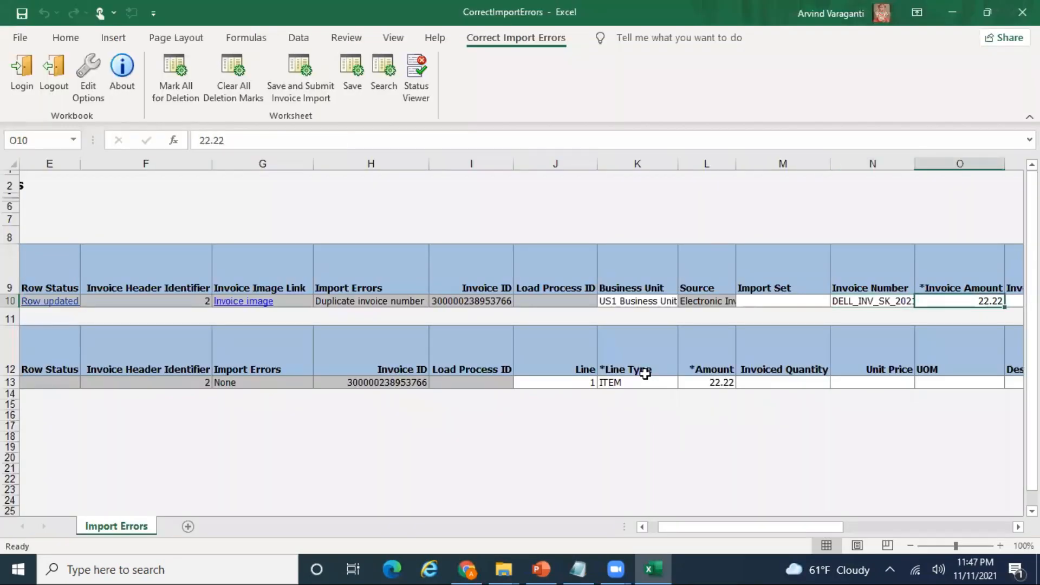
{"action": "key", "text": "Right"}
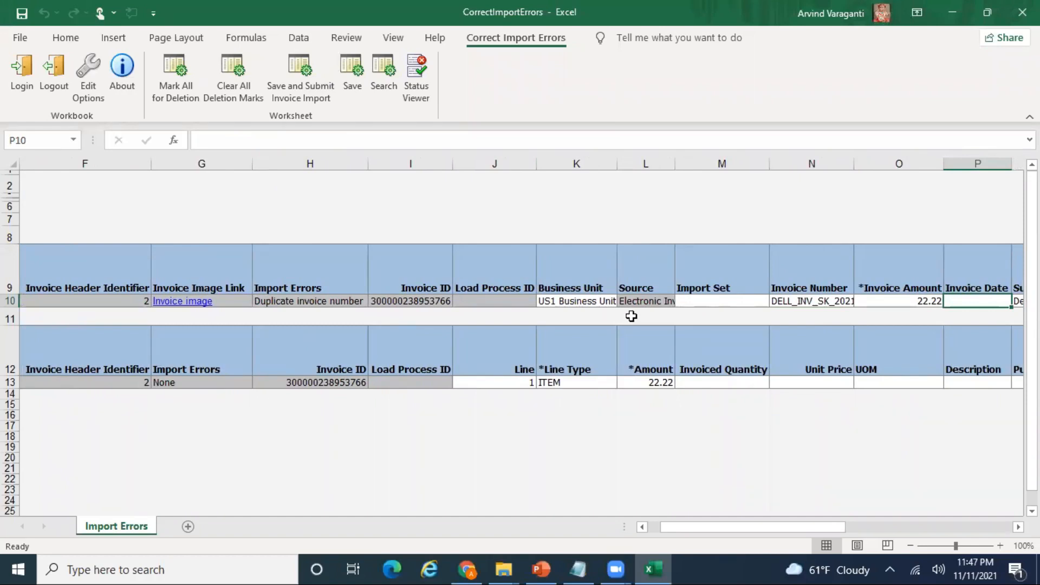
{"action": "key", "text": "Tab"}
{"action": "key", "text": "Tab"}
{"action": "key", "text": "Tab"}
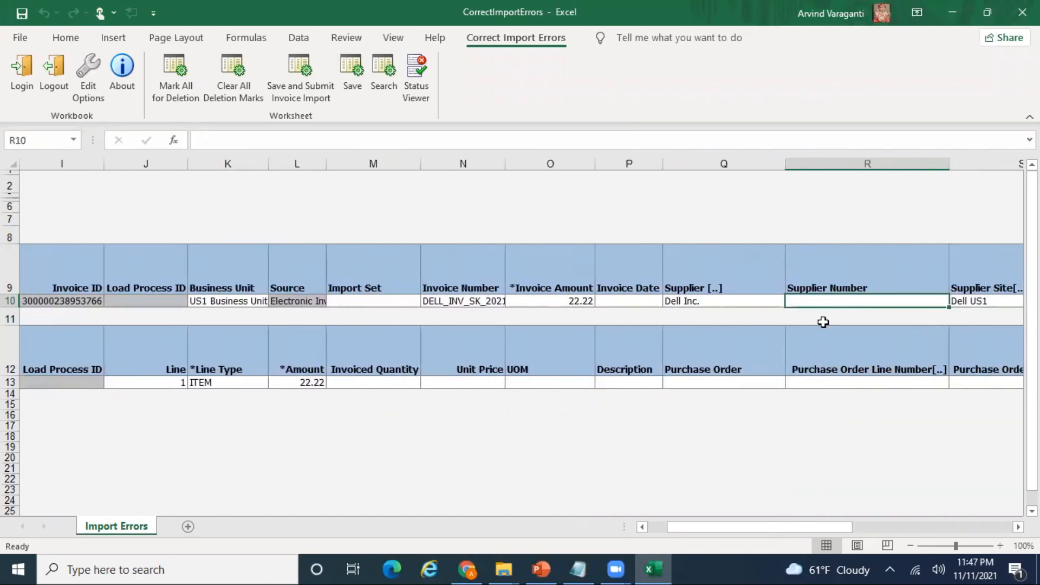
{"action": "key", "text": "Tab"}
{"action": "key", "text": "Tab"}
{"action": "key", "text": "Tab"}
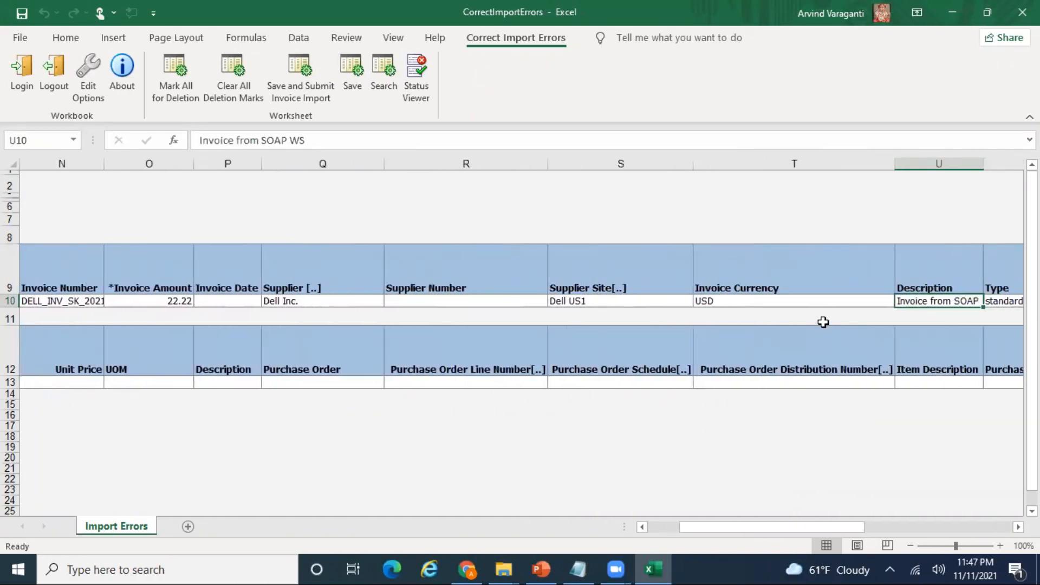
{"action": "key", "text": "shift+Tab"}
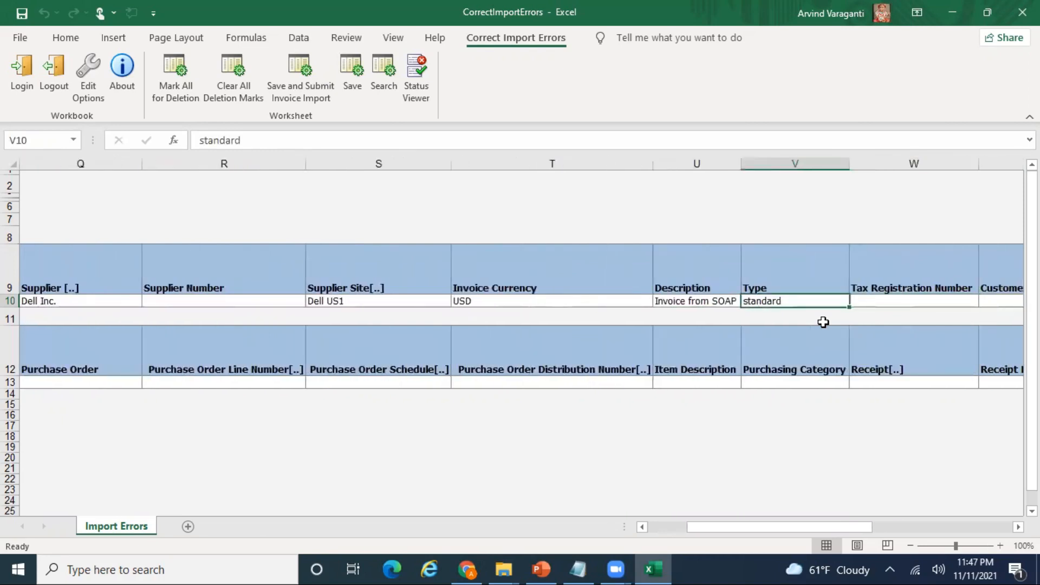
{"action": "key", "text": "alt+Tab"}
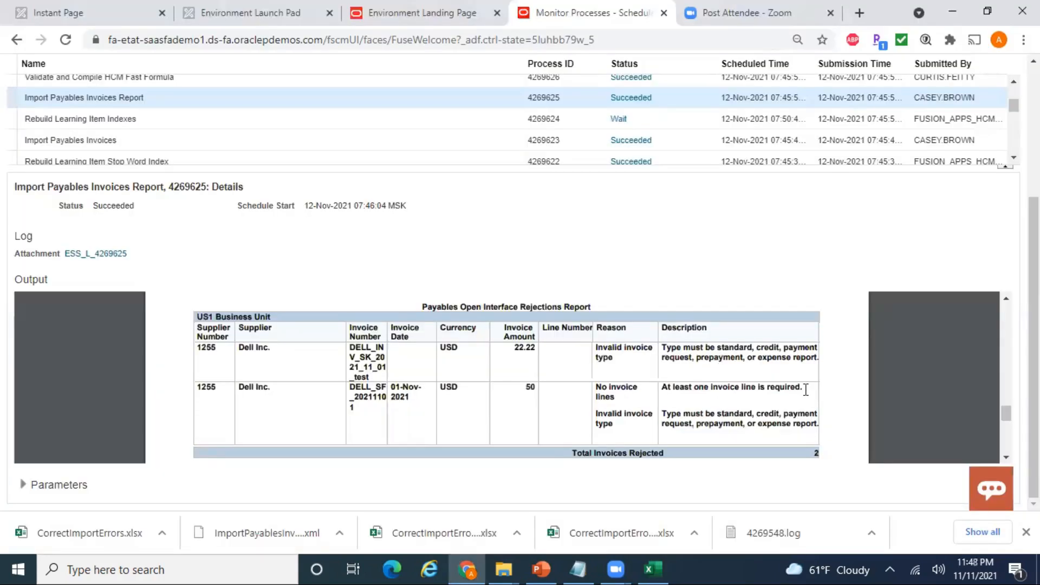
{"action": "key", "text": "alt+Tab"}
- Enter STANDARD as the invoice type and scroll back toward column B
{"action": "type", "text": "STANDARD"}
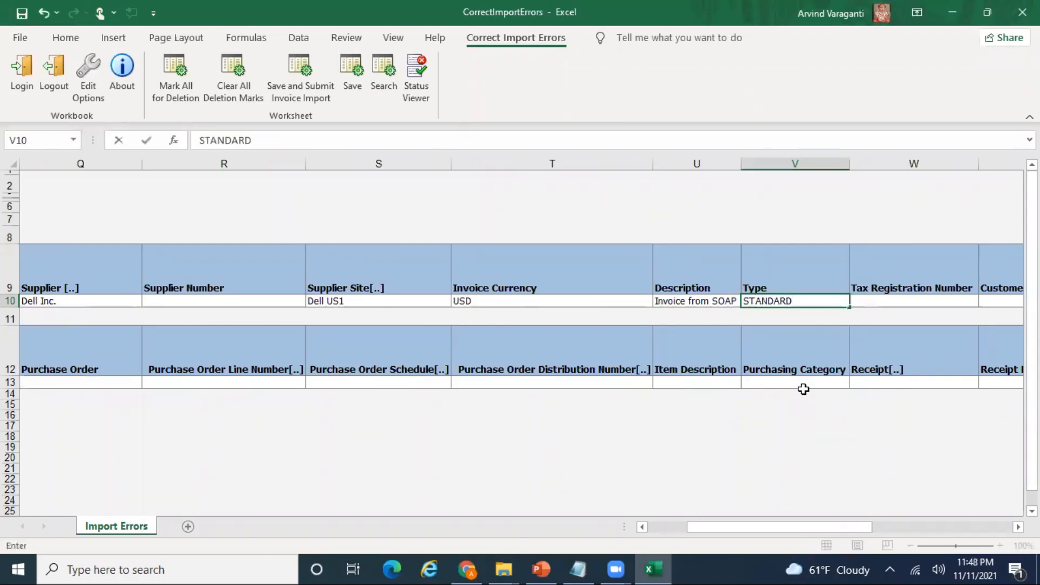
{"action": "key", "text": "ctrl+Return"}
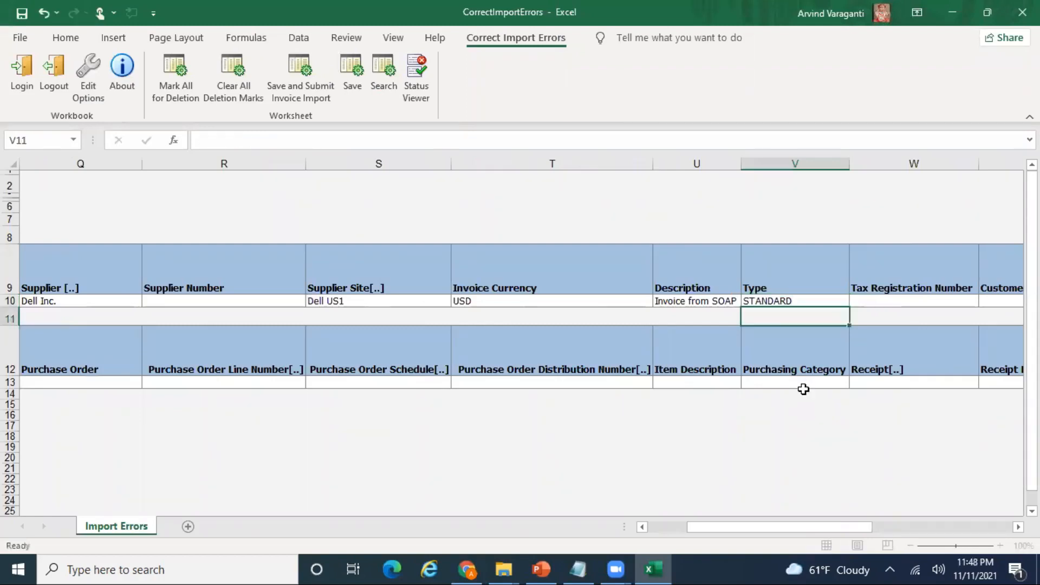
{"action": "key", "text": "Left"}
{"action": "key", "text": "Left"}
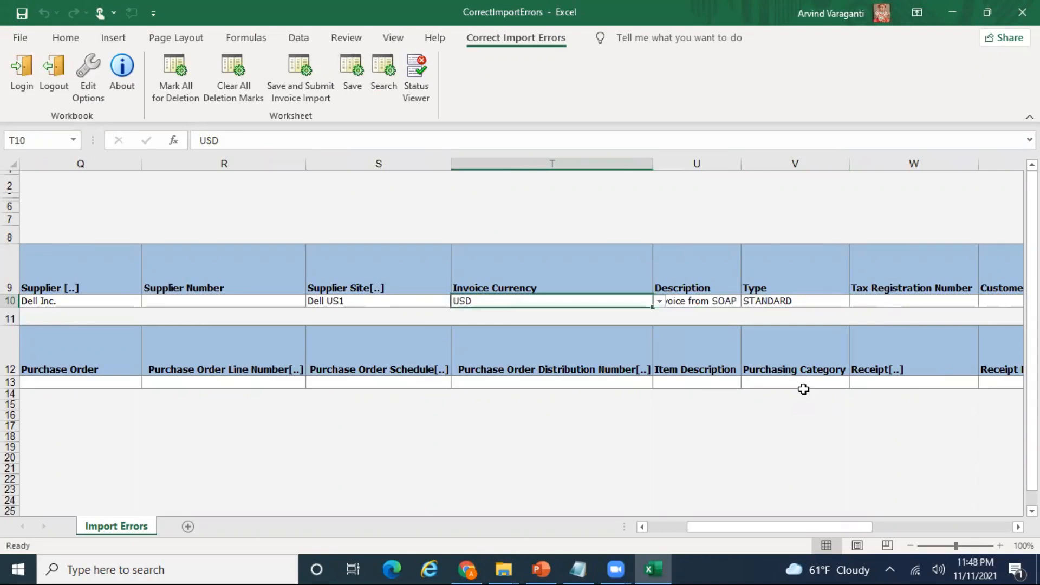
{"action": "key", "text": "Left"}
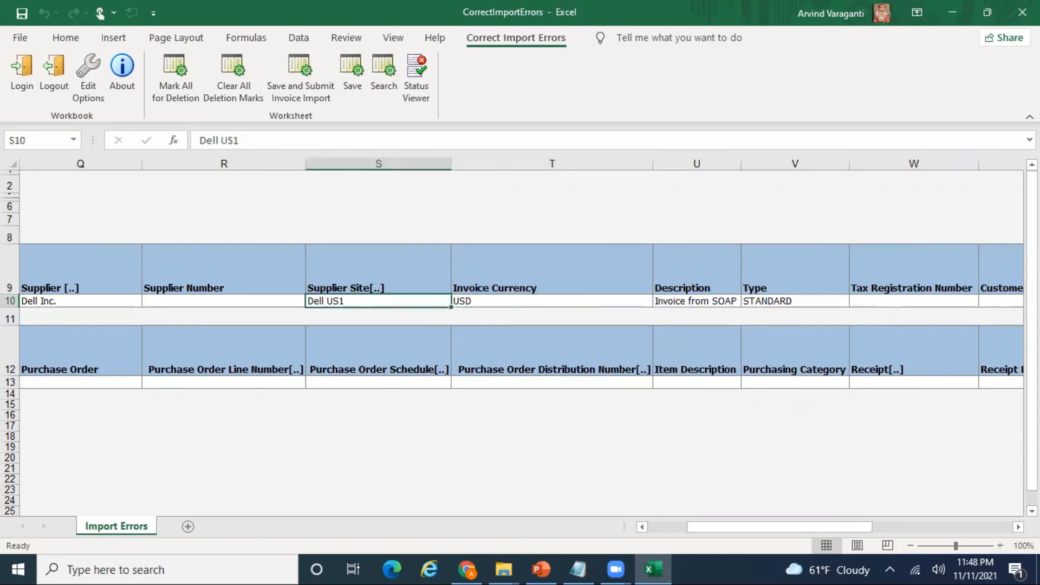
{"action": "left_click_drag", "start_coordinate": [807, 529], "coordinate": [699, 528]}
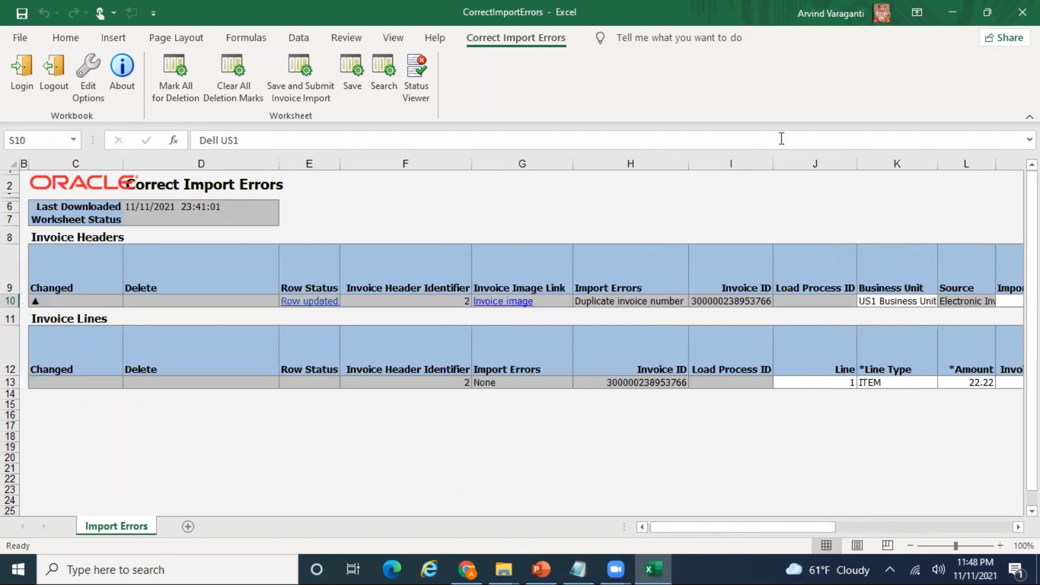
- Close the Correct Import Errors workbook without saving and return to the Oracle home page
{"action": "left_click", "coordinate": [1022, 12]}
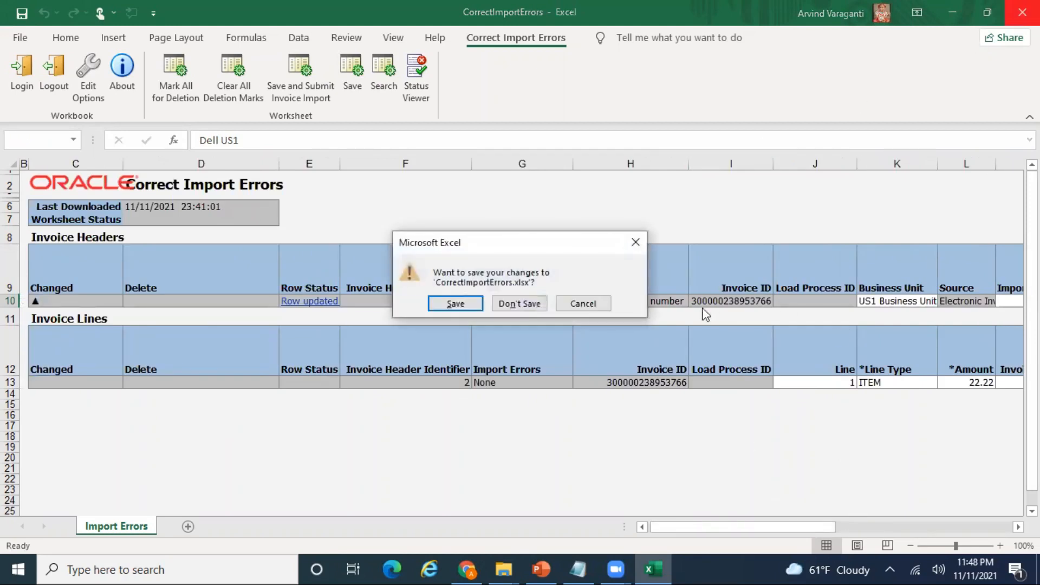
{"action": "left_click", "coordinate": [517, 305]}
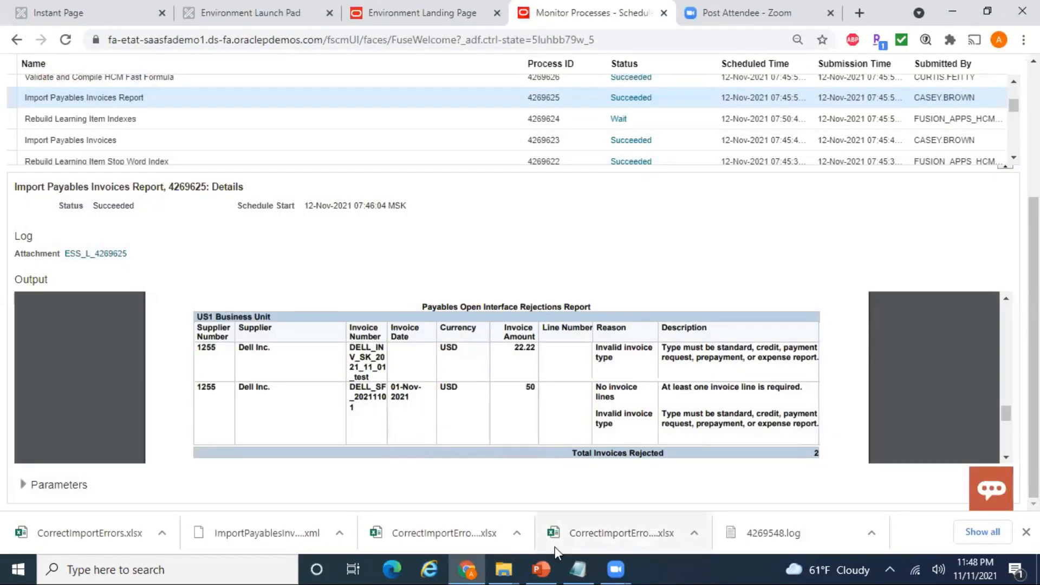
{"action": "left_click", "coordinate": [541, 569]}
{"action": "left_click", "coordinate": [469, 569]}
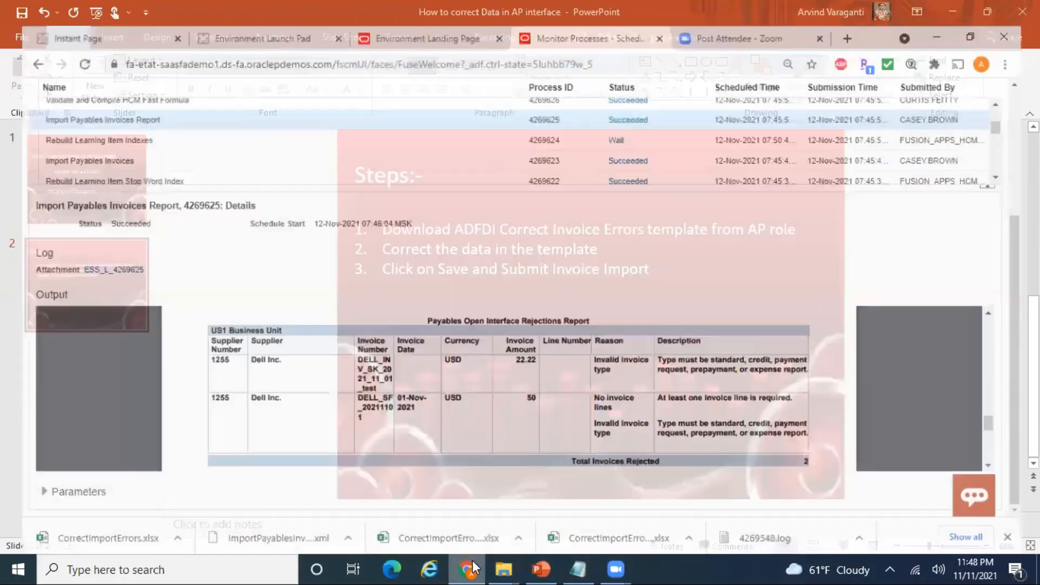
{"action": "mouse_move", "coordinate": [461, 567]}
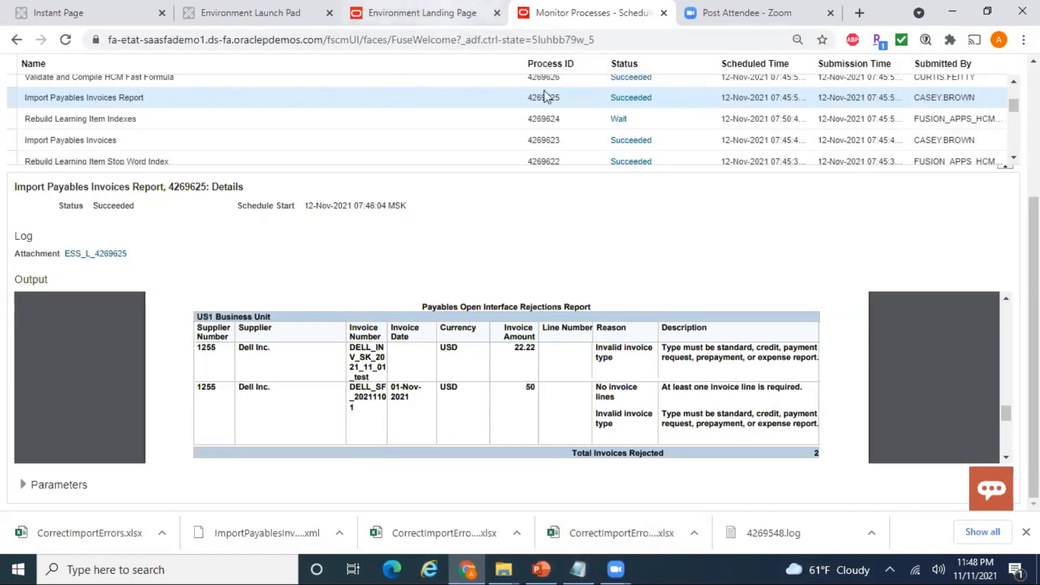
{"action": "scroll", "coordinate": [909, 238], "scroll_direction": "up", "scroll_amount": 4}
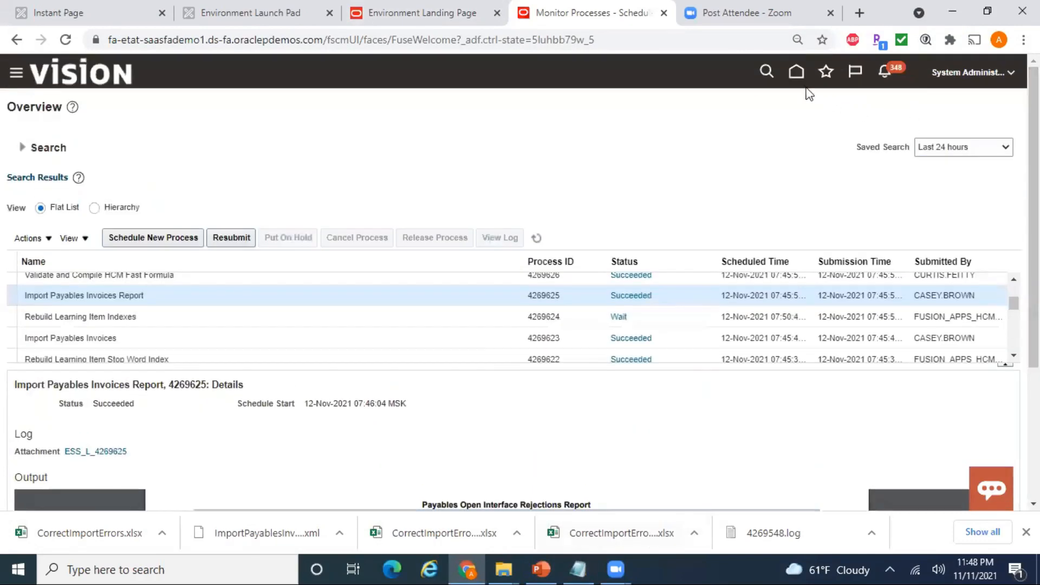
{"action": "left_click", "coordinate": [796, 72]}
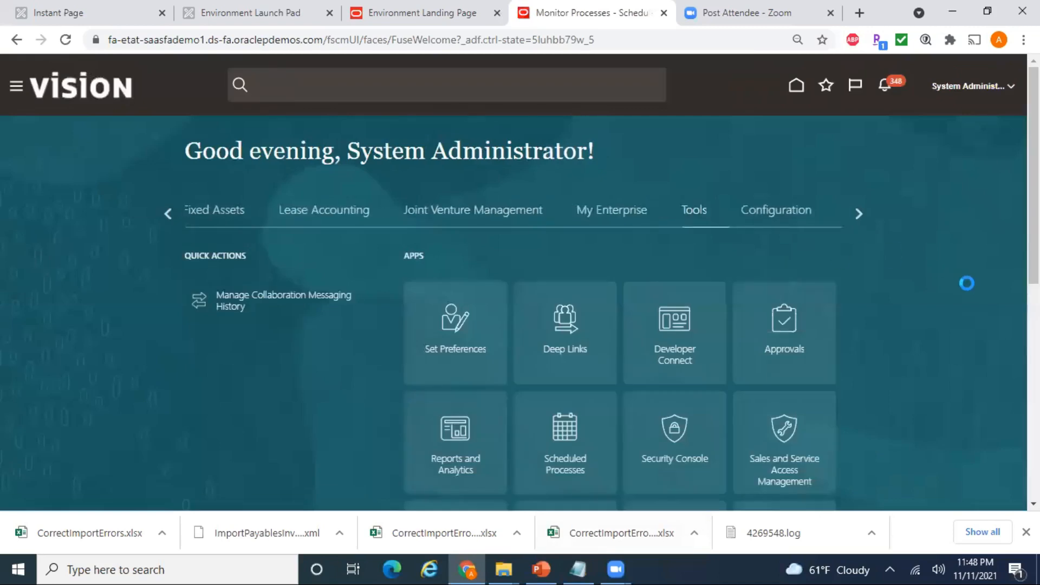
- Open Payables > Invoices, download the Correct Import Errors workbook, and open the xlsx
{"action": "left_click", "coordinate": [859, 214]}
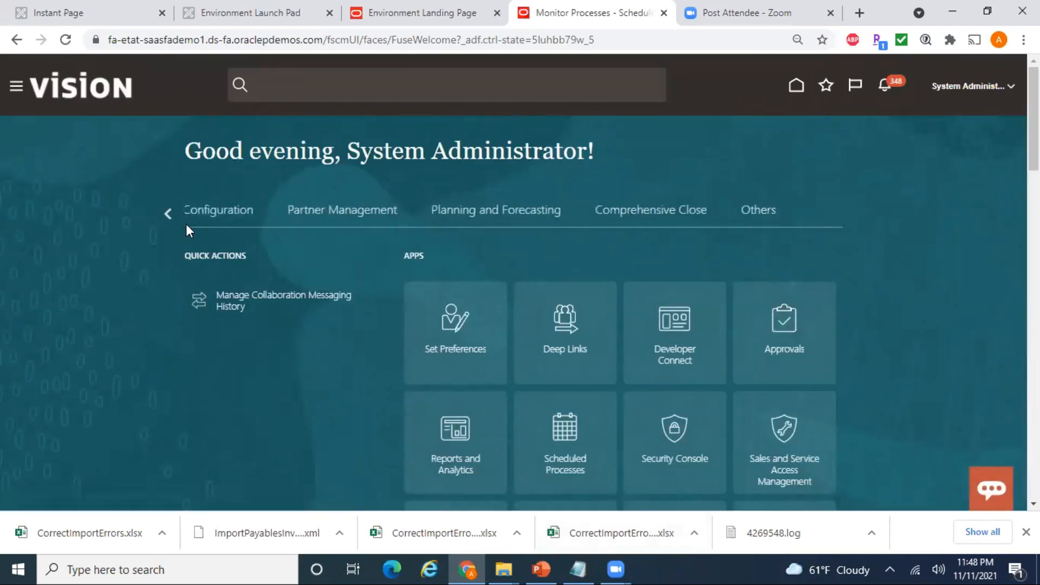
{"action": "left_click", "coordinate": [168, 214]}
{"action": "left_click", "coordinate": [168, 213]}
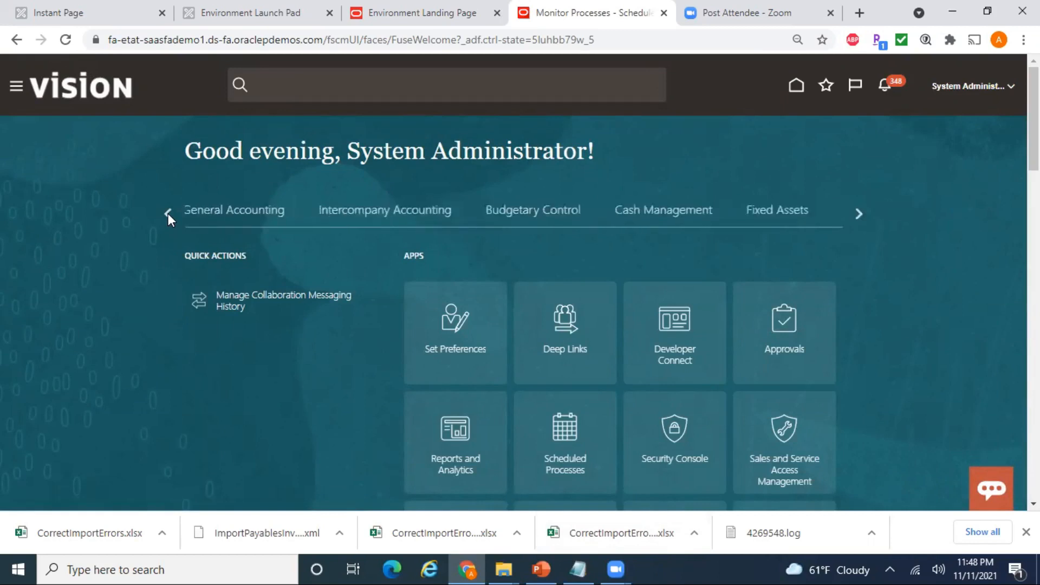
{"action": "left_click", "coordinate": [168, 213]}
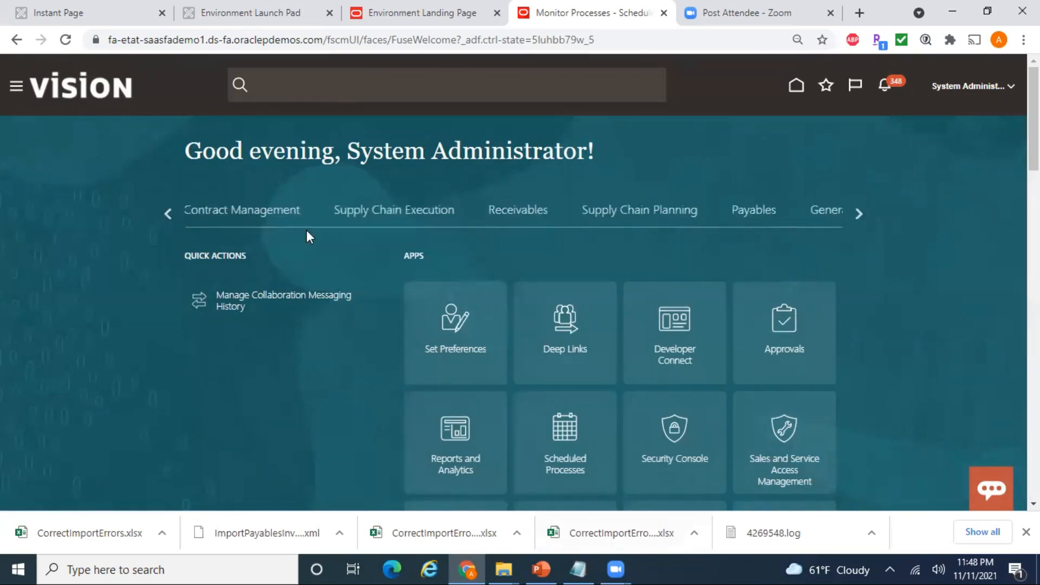
{"action": "left_click", "coordinate": [748, 212]}
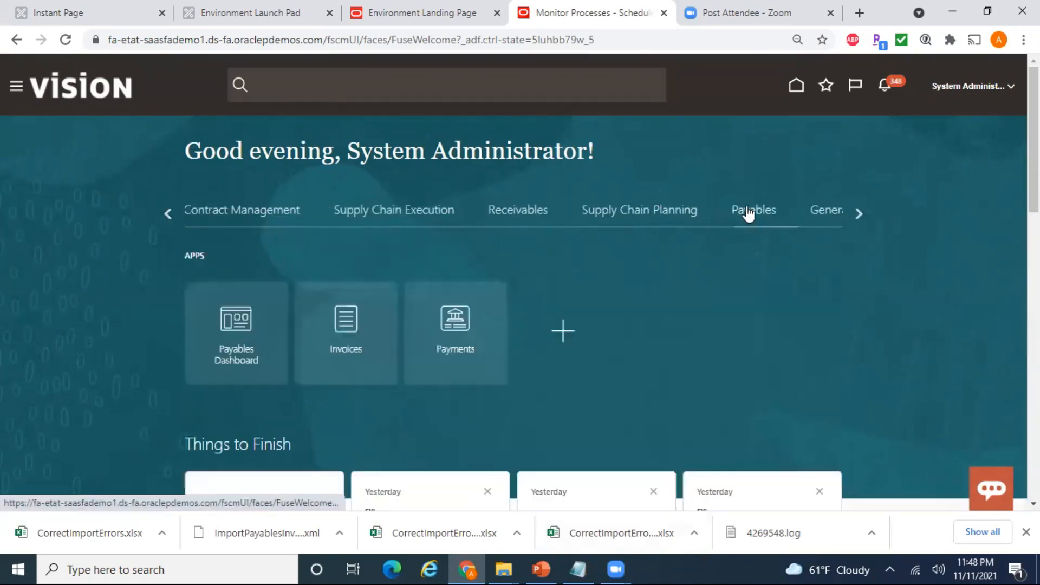
{"action": "left_click", "coordinate": [350, 350]}
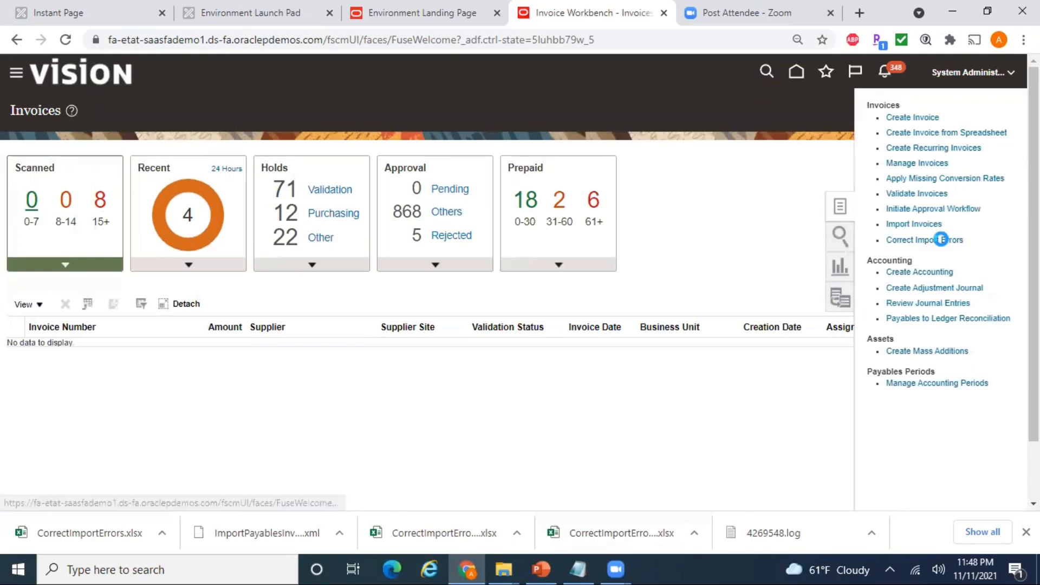
{"action": "left_click", "coordinate": [943, 247]}
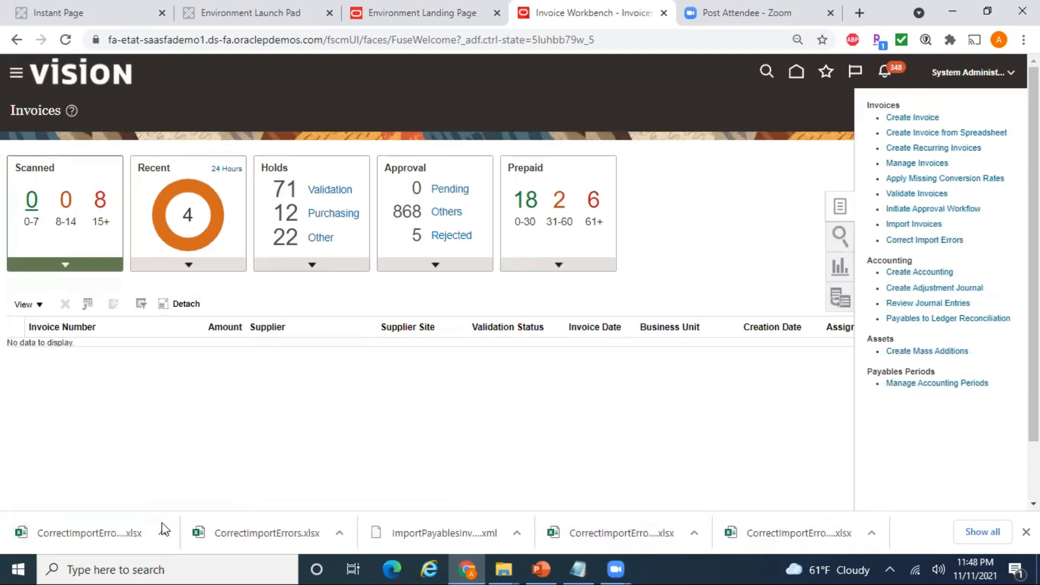
{"action": "left_click", "coordinate": [107, 545]}
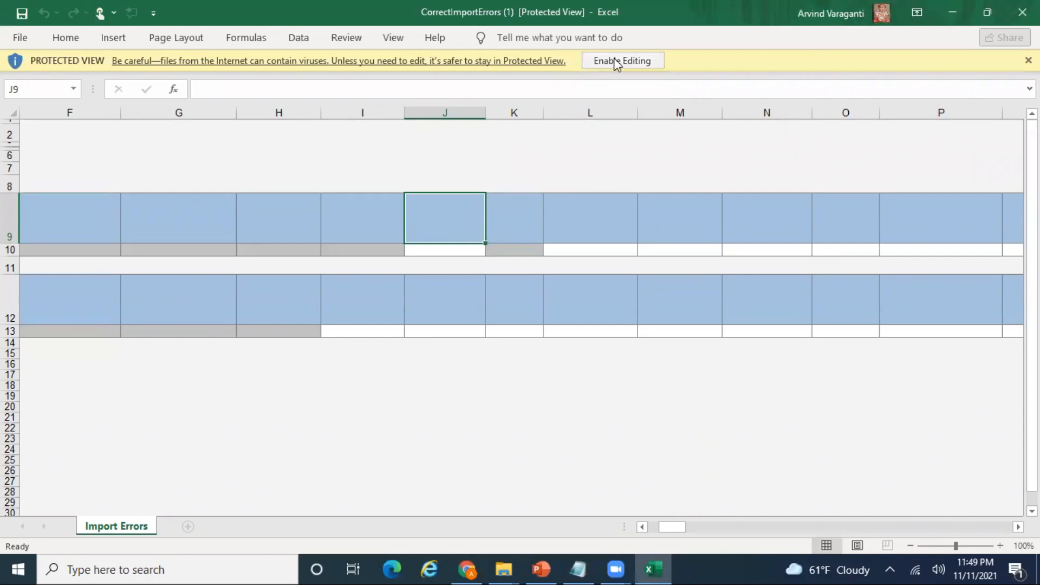
- Enable editing, connect and sign in with the Oracle user name and password, skipping the add-in update
{"action": "left_click", "coordinate": [587, 62]}
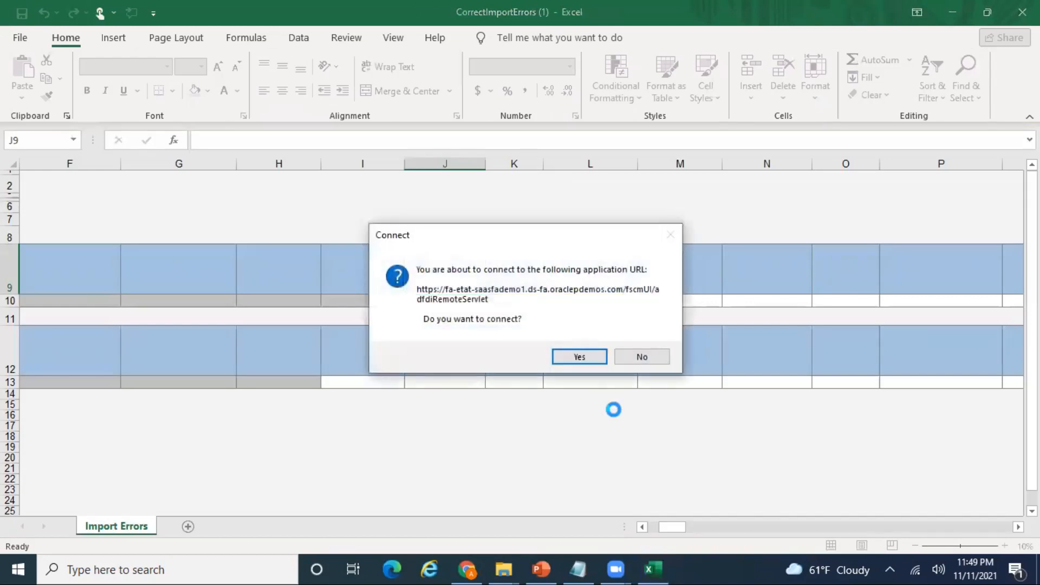
{"action": "left_click", "coordinate": [576, 358]}
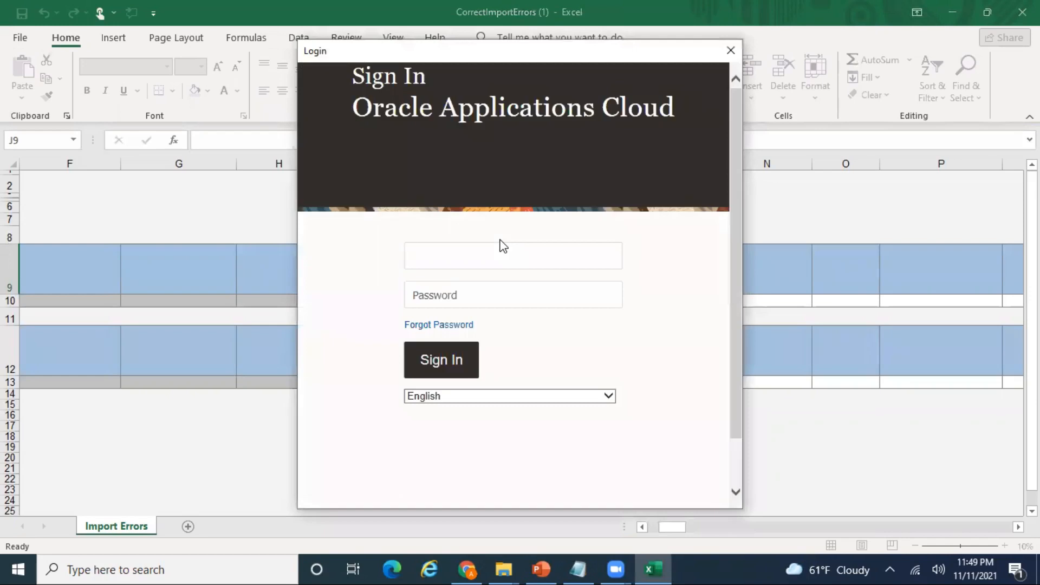
{"action": "key", "text": "Tab"}
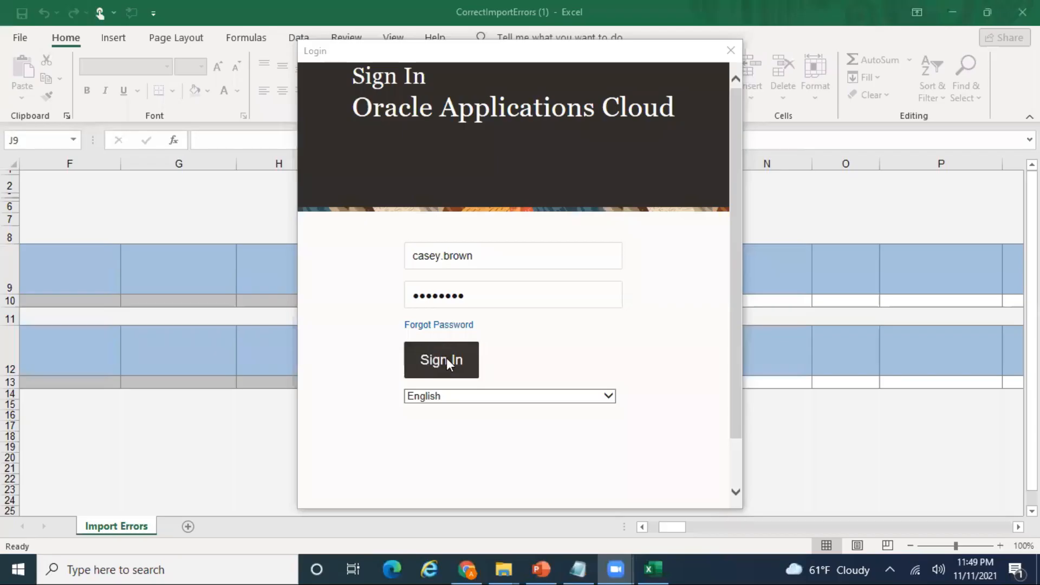
{"action": "left_click", "coordinate": [447, 358]}
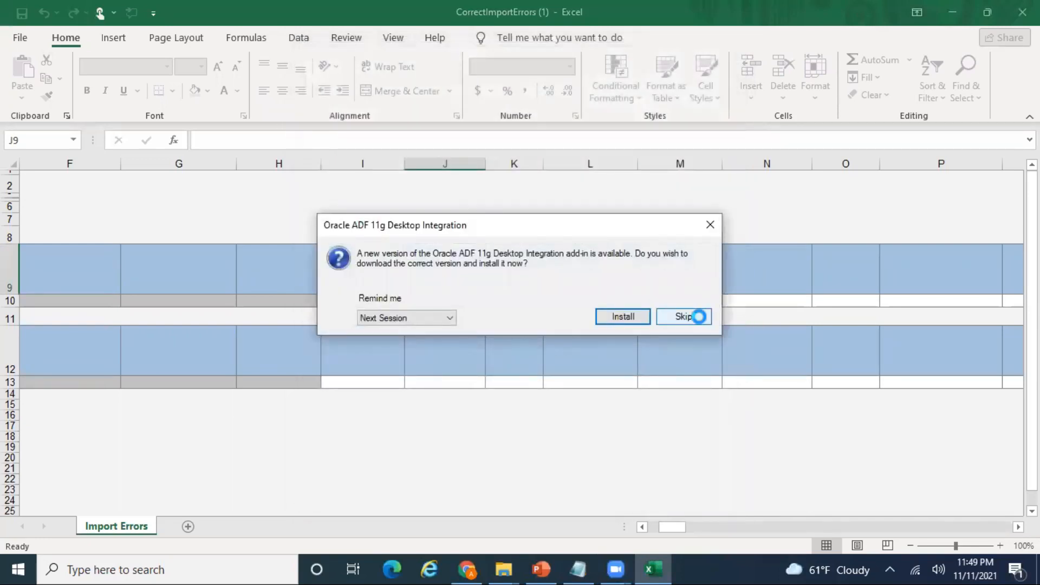
{"action": "left_click", "coordinate": [683, 316]}
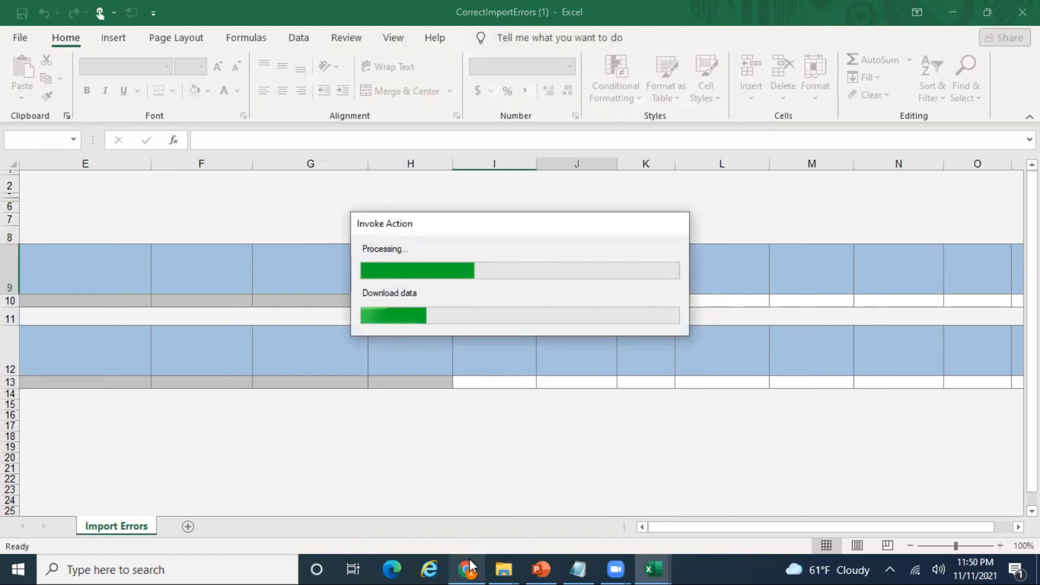
{"action": "mouse_move", "coordinate": [469, 566]}
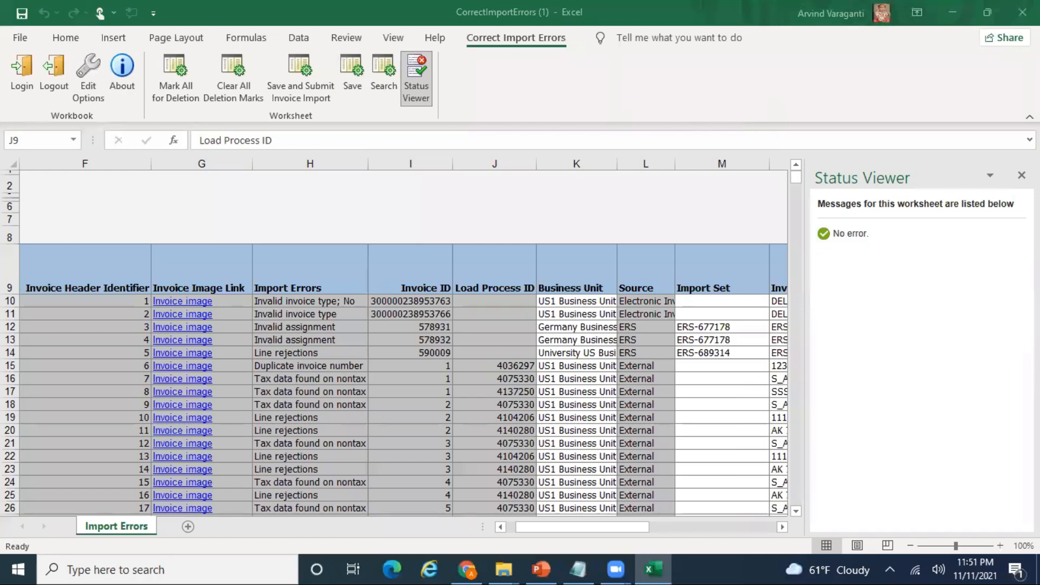
- Replace the lowercase standard in V11 with STANDARD copied from V12
{"action": "left_click", "coordinate": [1022, 175]}
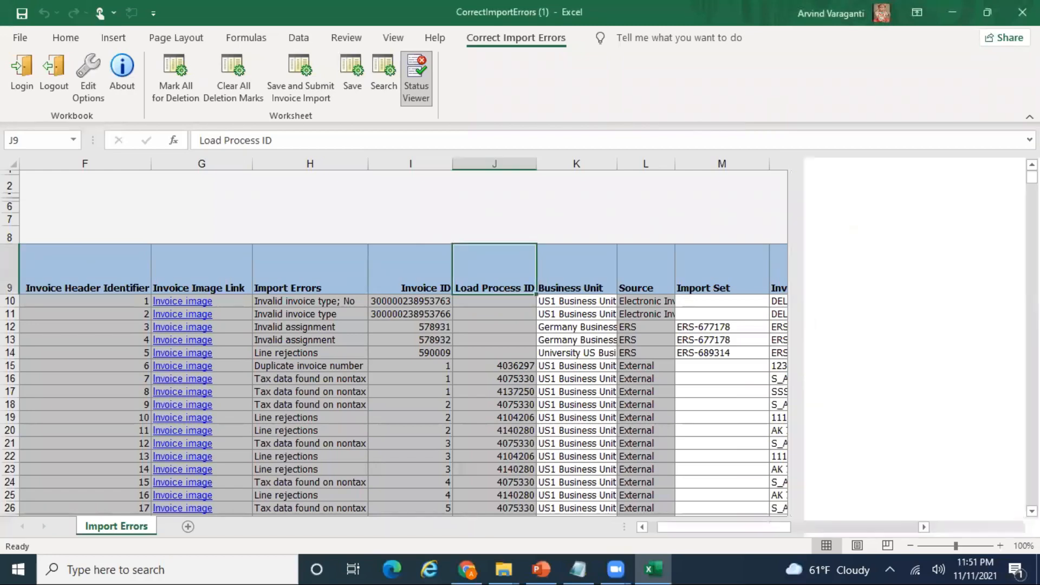
{"action": "left_click", "coordinate": [596, 318]}
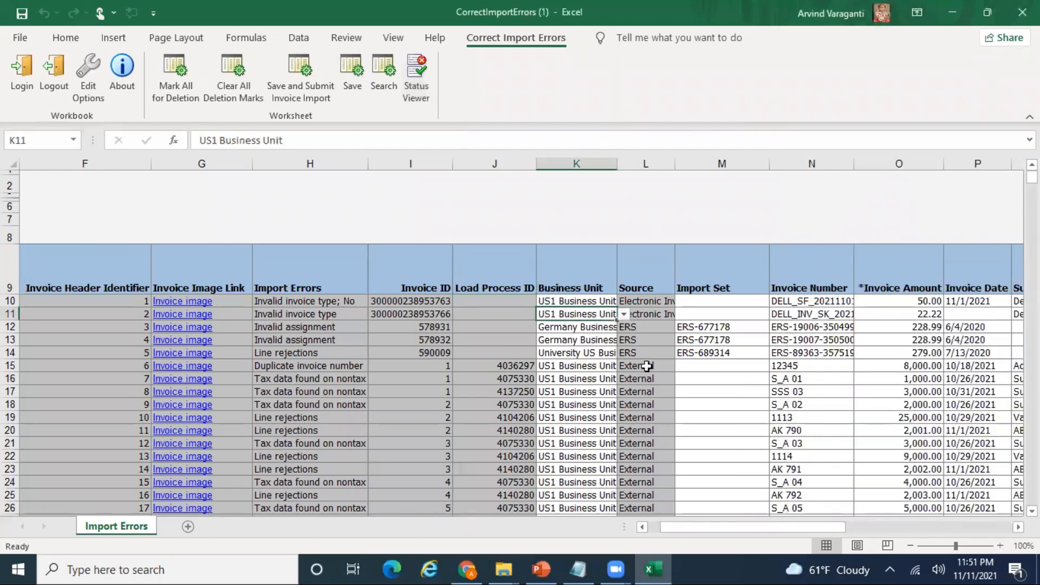
{"action": "key", "text": "Right"}
{"action": "key", "text": "Right"}
{"action": "key", "text": "Right"}
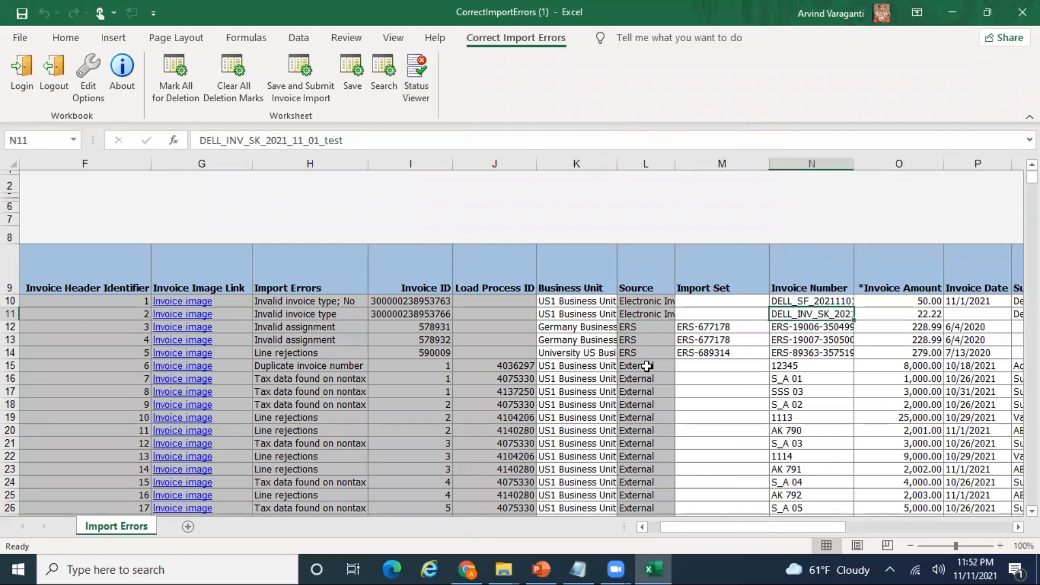
{"action": "key", "text": "Right"}
{"action": "key", "text": "Right"}
{"action": "key", "text": "Right"}
{"action": "key", "text": "Right"}
{"action": "key", "text": "Right"}
{"action": "key", "text": "Right"}
{"action": "key", "text": "Right"}
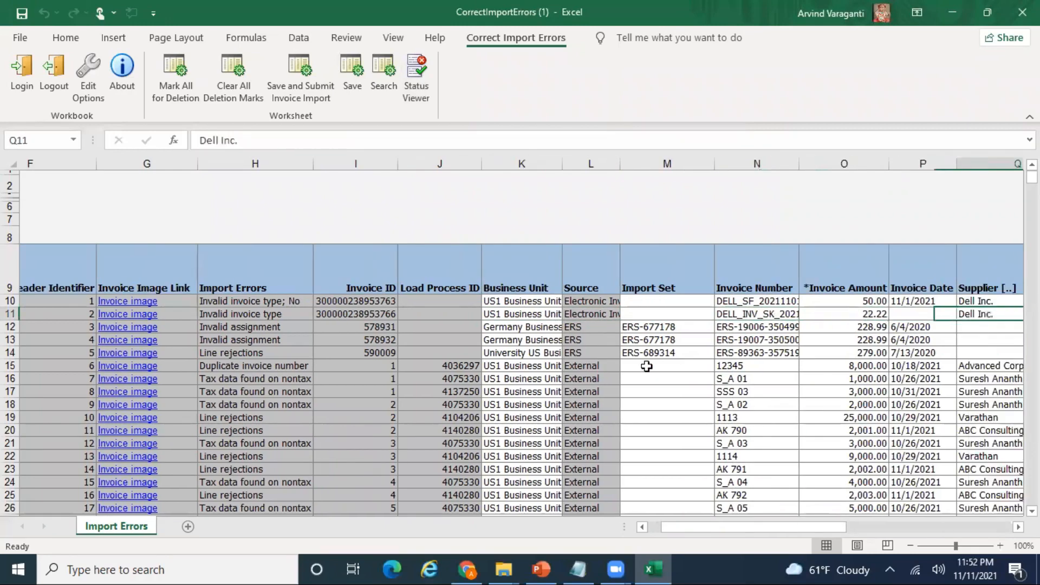
{"action": "key", "text": "Right"}
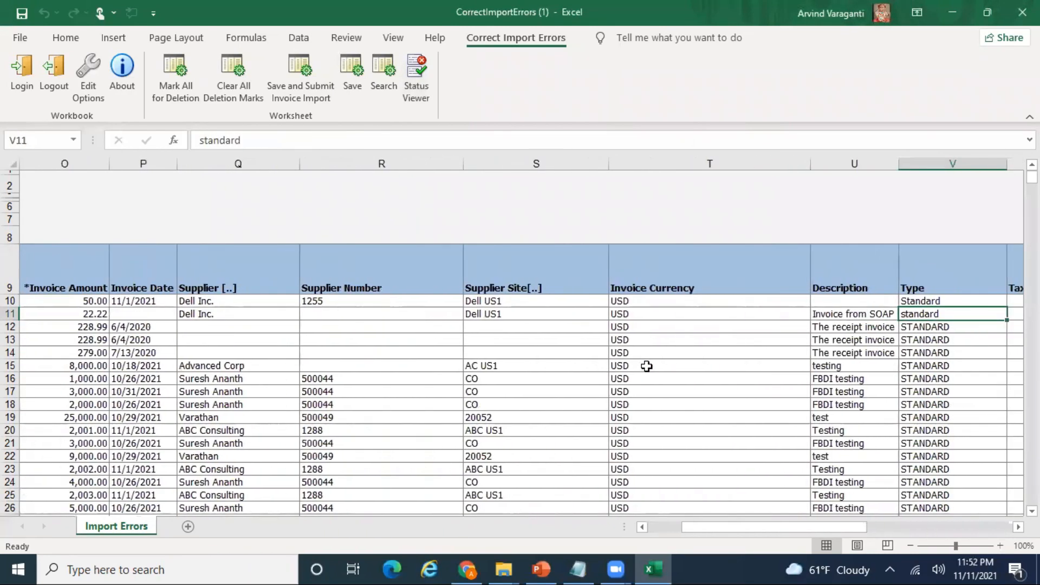
{"action": "key", "text": "Down"}
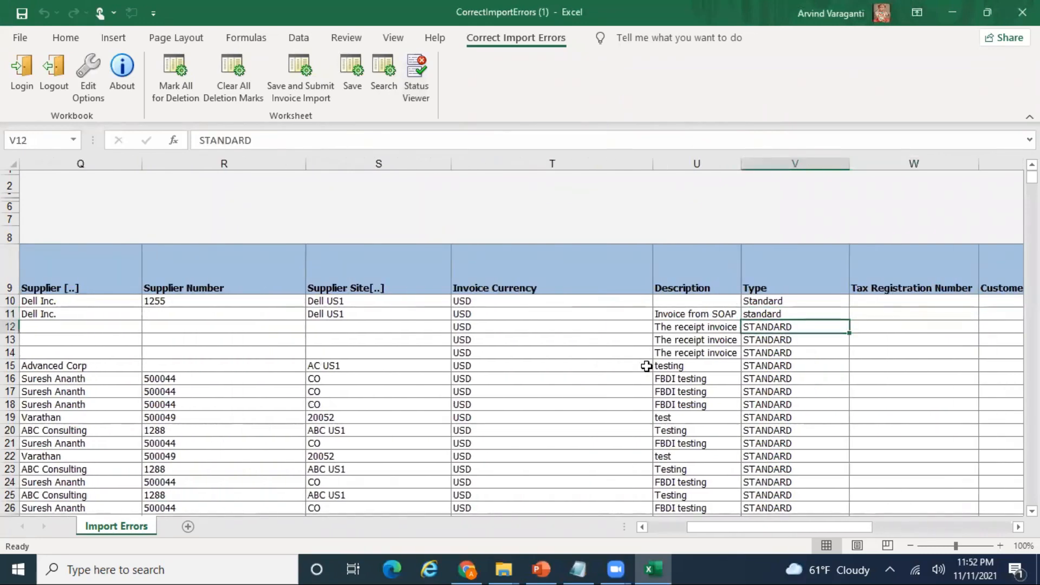
{"action": "key", "text": "ctrl+c"}
{"action": "key", "text": "Up"}
{"action": "key", "text": "Return"}
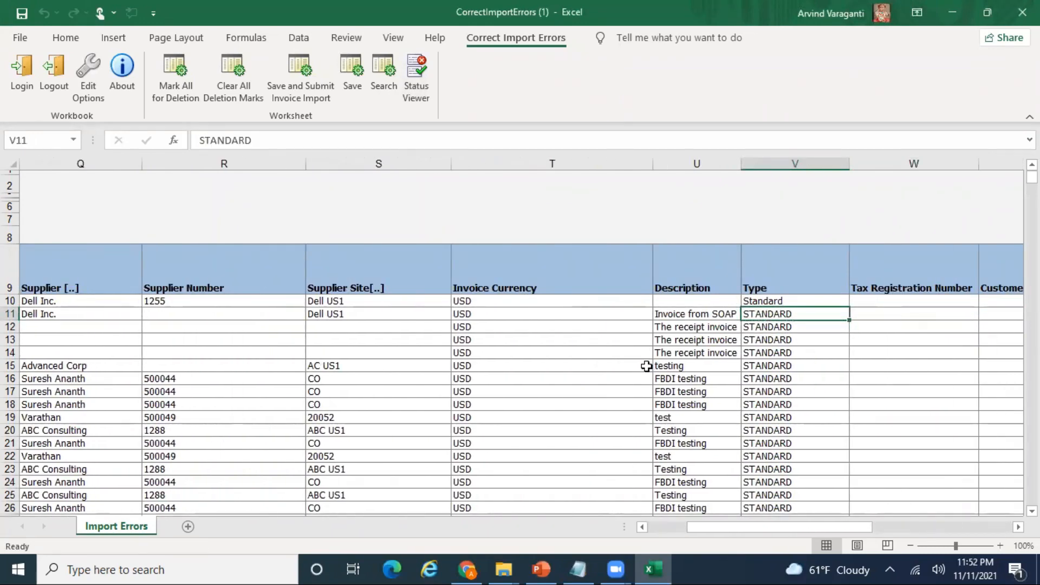
{"action": "key", "text": "Left"}
{"action": "key", "text": "Left"}
{"action": "key", "text": "Left"}
{"action": "key", "text": "Left"}
{"action": "key", "text": "Left"}
{"action": "key", "text": "Left"}
{"action": "key", "text": "Left"}
{"action": "key", "text": "Left"}
{"action": "key", "text": "Left"}
{"action": "key", "text": "Left"}
{"action": "key", "text": "Left"}
{"action": "key", "text": "Left"}
{"action": "key", "text": "Left"}
{"action": "key", "text": "Left"}
{"action": "key", "text": "Left"}
{"action": "key", "text": "Left"}
{"action": "key", "text": "Left"}
{"action": "key", "text": "Left"}
{"action": "key", "text": "Left"}
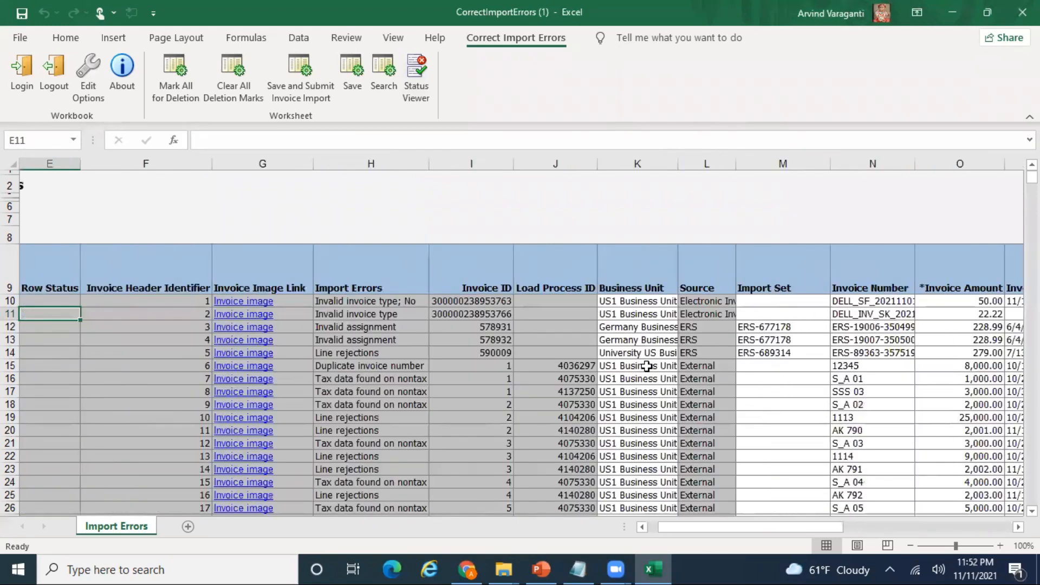
- Select the whole first invoice row, row 10
{"action": "key", "text": "Left"}
{"action": "key", "text": "Right"}
{"action": "key", "text": "Up"}
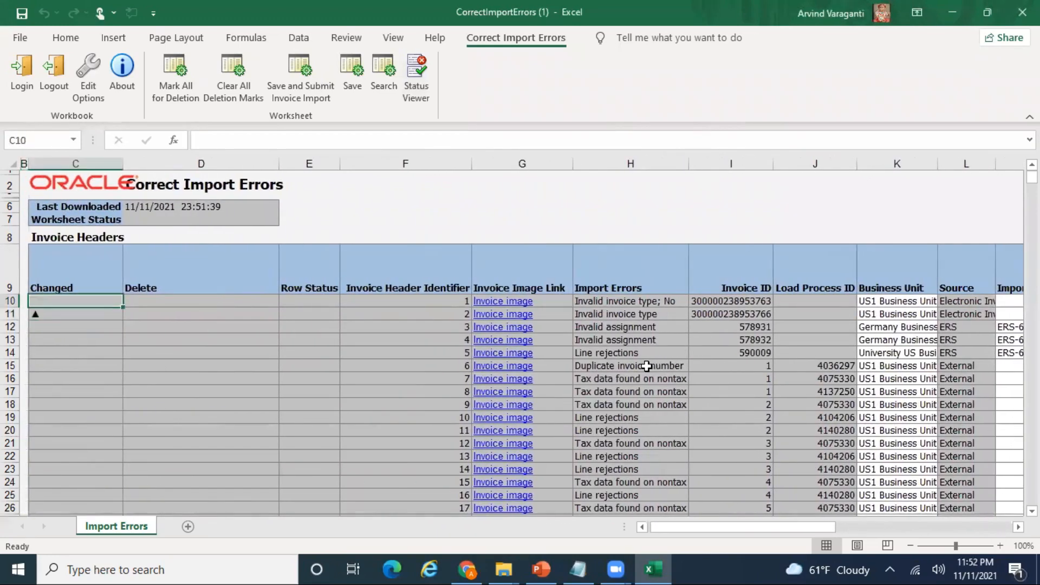
{"action": "key", "text": "shift+space"}
- Unprotect the Import Errors sheet after the locked-cell warning blocks row deletion
{"action": "key", "text": "ctrl+minus"}
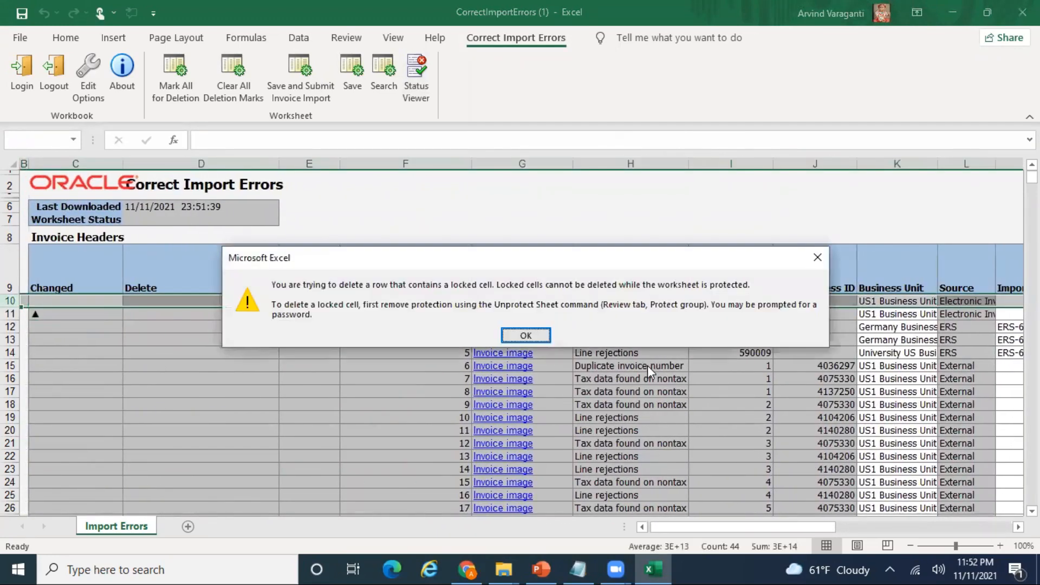
{"action": "left_click", "coordinate": [525, 335]}
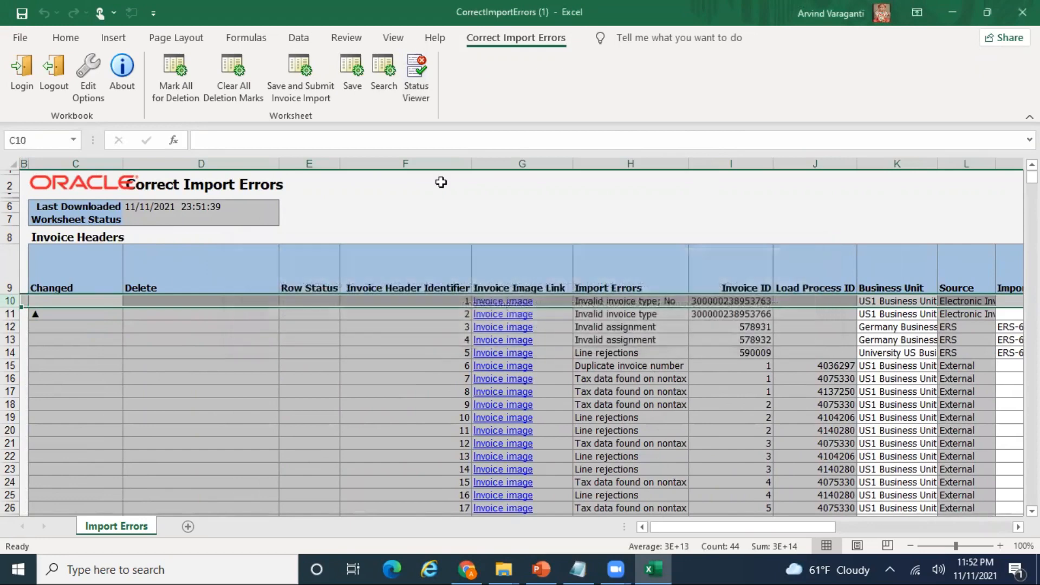
{"action": "left_click", "coordinate": [347, 39]}
{"action": "left_click", "coordinate": [603, 73]}
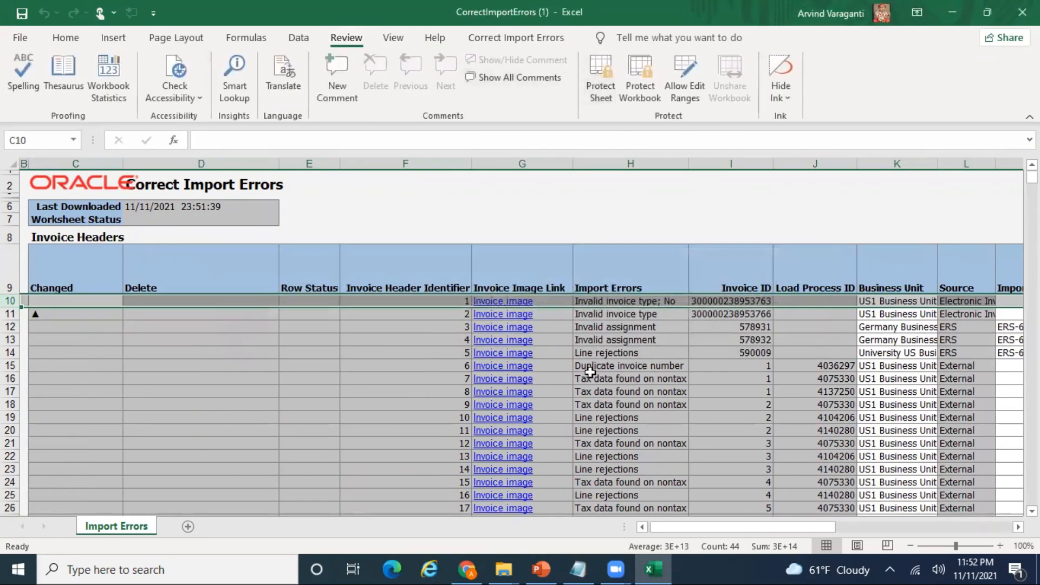
{"action": "key", "text": "ctrl+minus"}
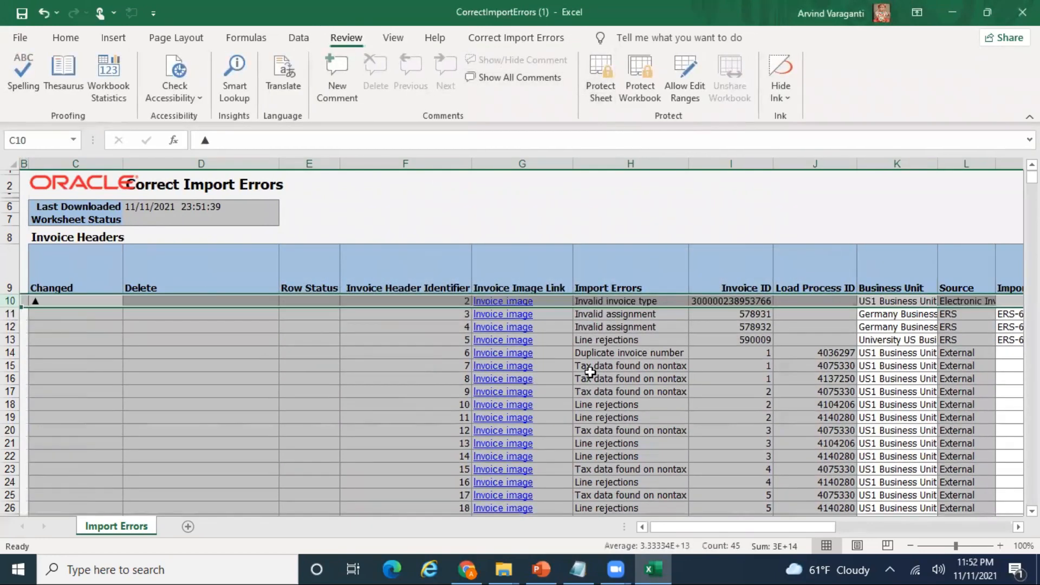
{"action": "key", "text": "Right"}
{"action": "key", "text": "Right"}
{"action": "key", "text": "Right"}
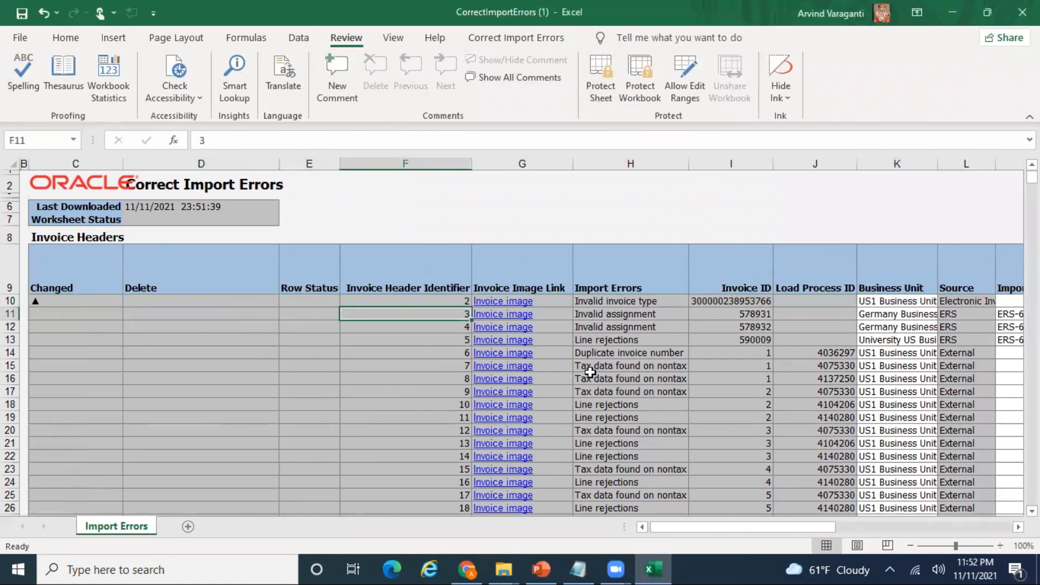
{"action": "key", "text": "shift+Down"}
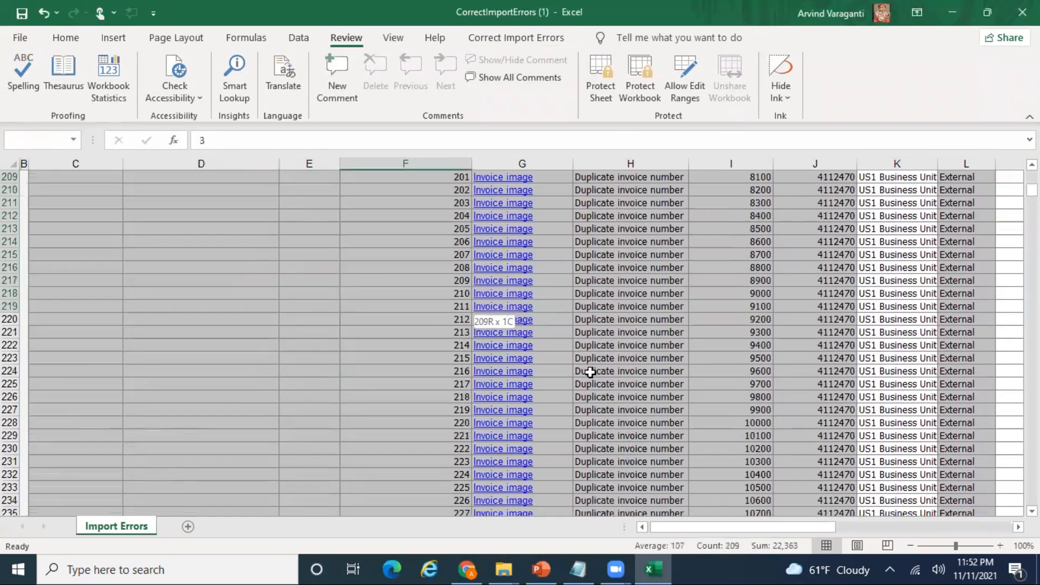
{"action": "key", "text": "shift+Down"}
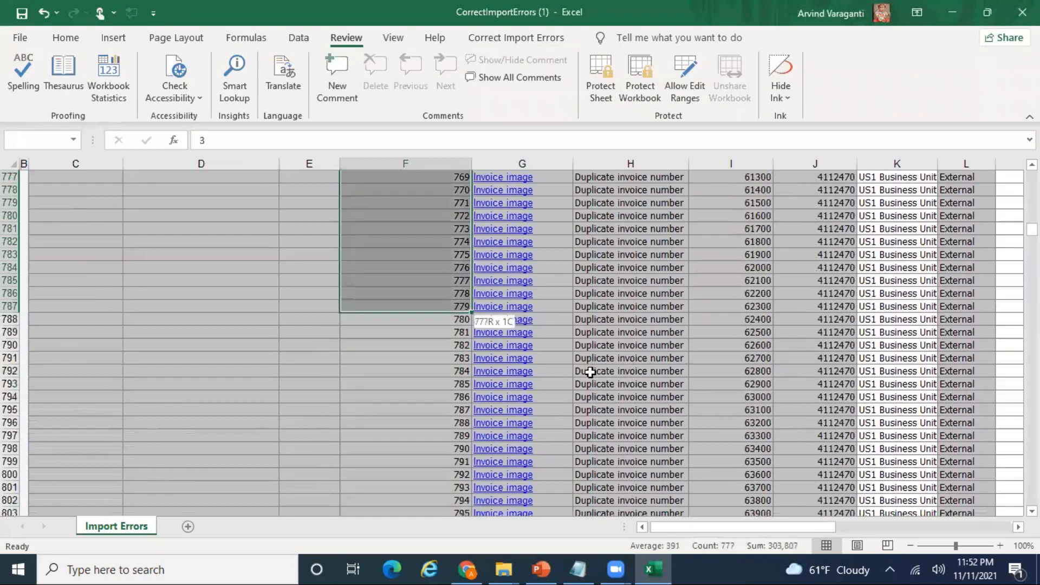
{"action": "key", "text": "shift+Down"}
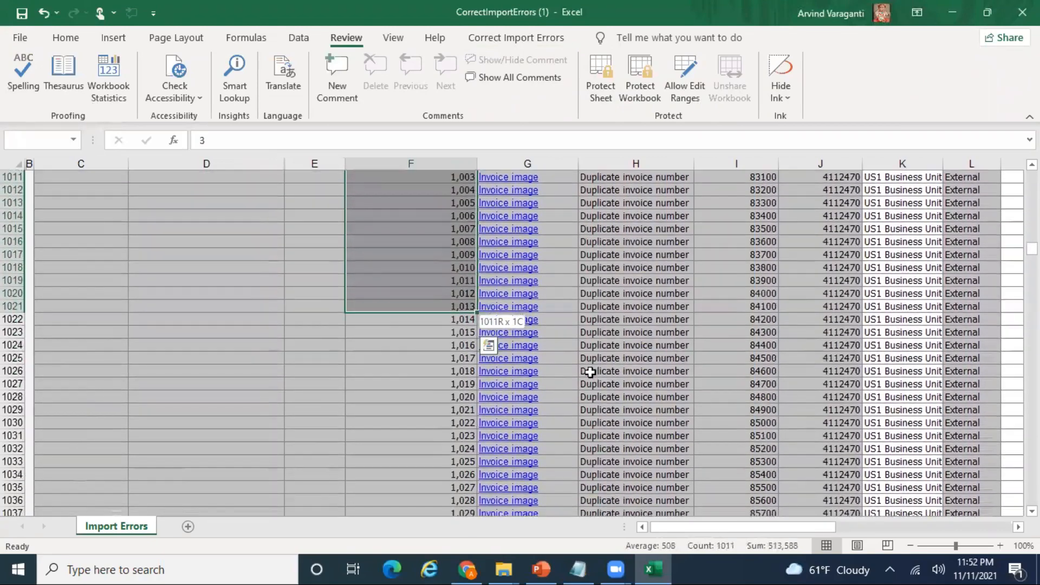
{"action": "key", "text": "shift+Down"}
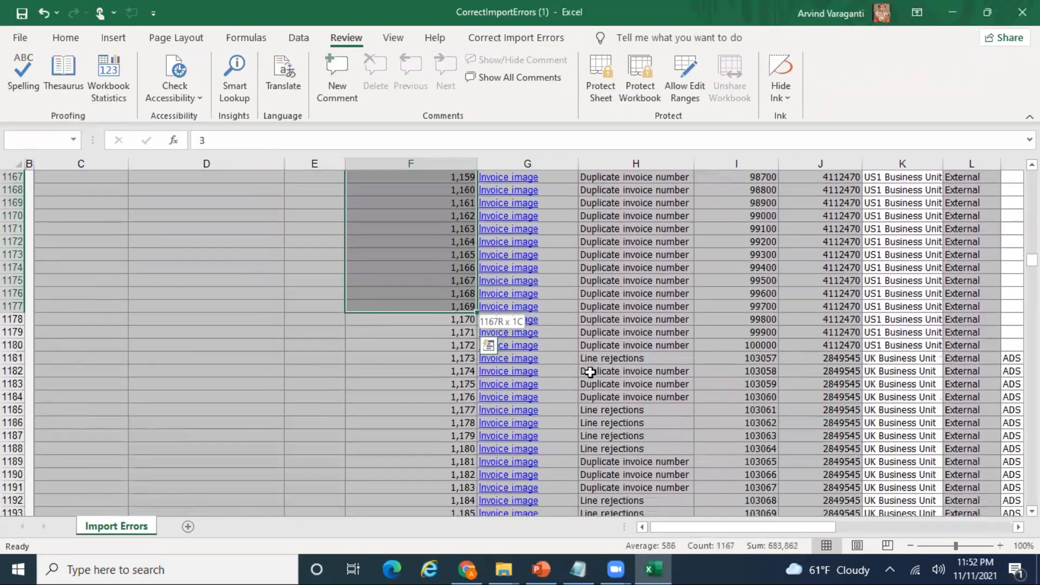
{"action": "key", "text": "shift+Down"}
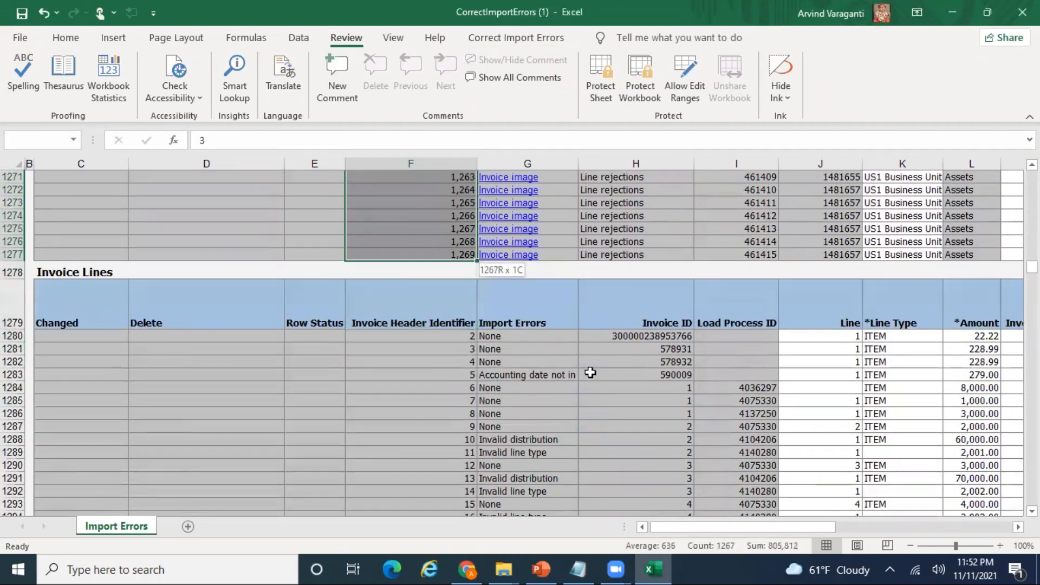
{"action": "key", "text": "ctrl+minus"}
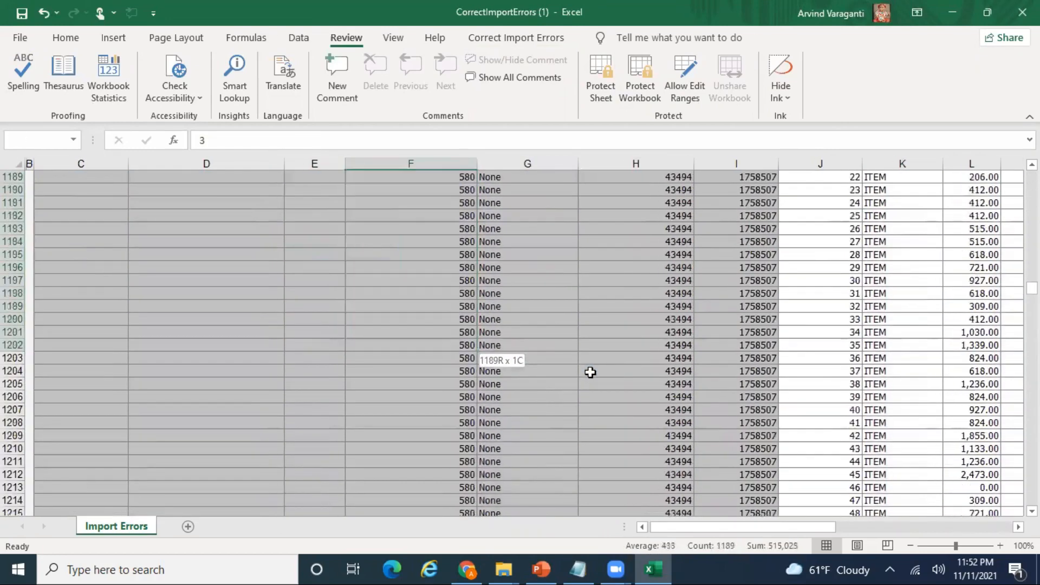
{"action": "left_click_drag", "start_coordinate": [590, 372], "coordinate": [591, 372]}
- Delete the extra invoice line rows, leaving one 22.22 ITEM line under the STANDARD header
{"action": "key", "text": "shift+space"}
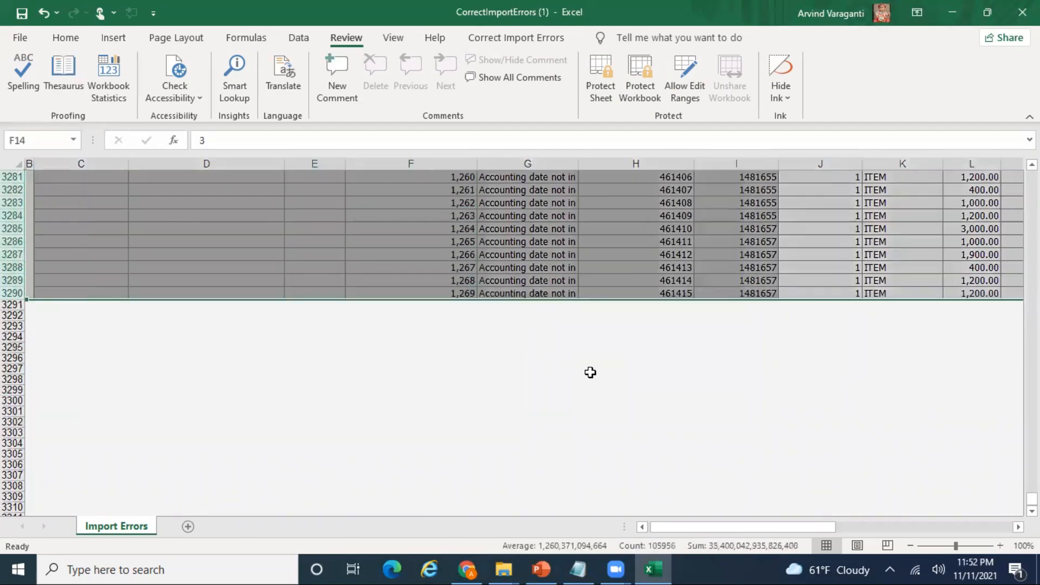
{"action": "key", "text": "ctrl+minus"}
{"action": "key", "text": "Up"}
{"action": "key", "text": "Up"}
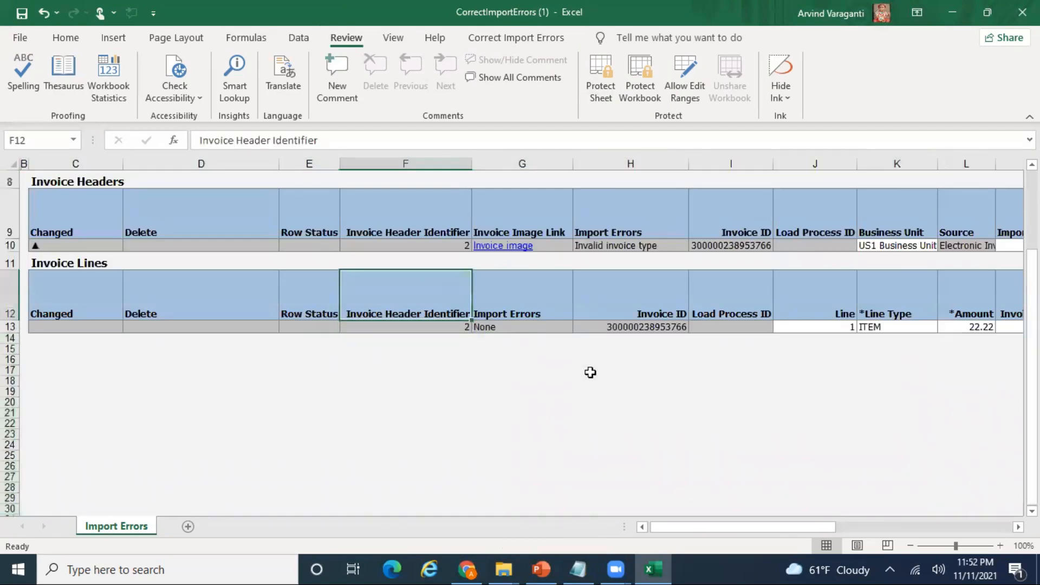
{"action": "key", "text": "Right"}
{"action": "key", "text": "Right"}
{"action": "key", "text": "Up"}
{"action": "key", "text": "Up"}
{"action": "key", "text": "Right"}
{"action": "key", "text": "Right"}
{"action": "key", "text": "Right"}
{"action": "key", "text": "Right"}
{"action": "key", "text": "Right"}
{"action": "key", "text": "Right"}
{"action": "key", "text": "Right"}
{"action": "key", "text": "Right"}
{"action": "key", "text": "Right"}
{"action": "key", "text": "Right"}
{"action": "key", "text": "Right"}
{"action": "key", "text": "Right"}
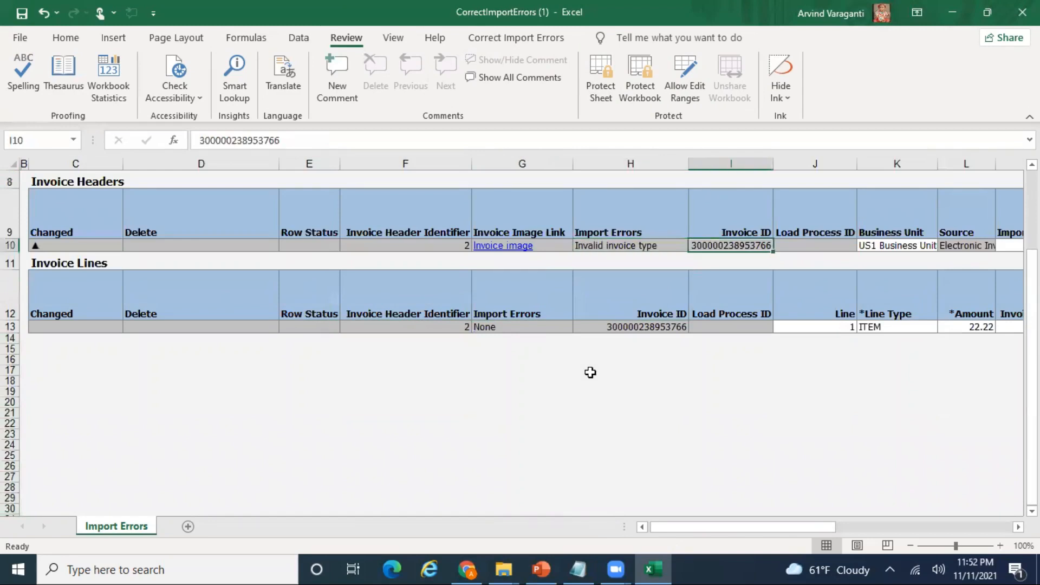
{"action": "key", "text": "Right"}
{"action": "key", "text": "Right"}
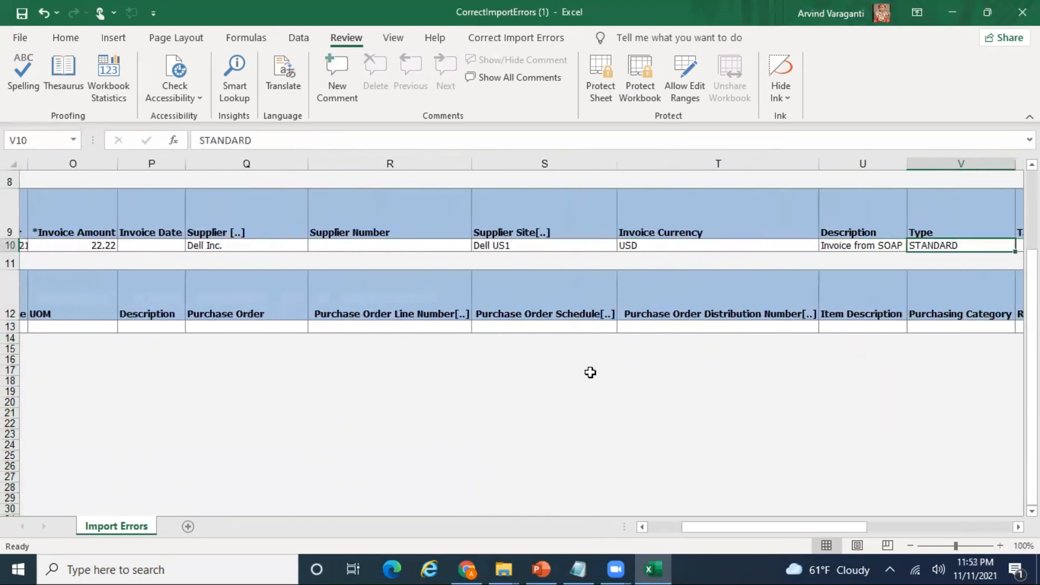
{"action": "key", "text": "Left"}
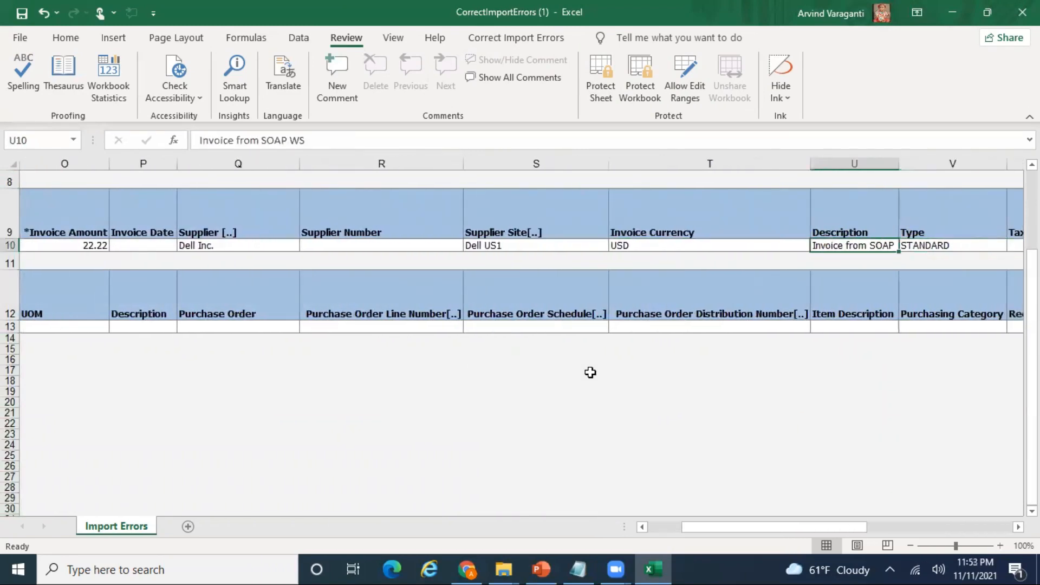
{"action": "key", "text": "ctrl+Home"}
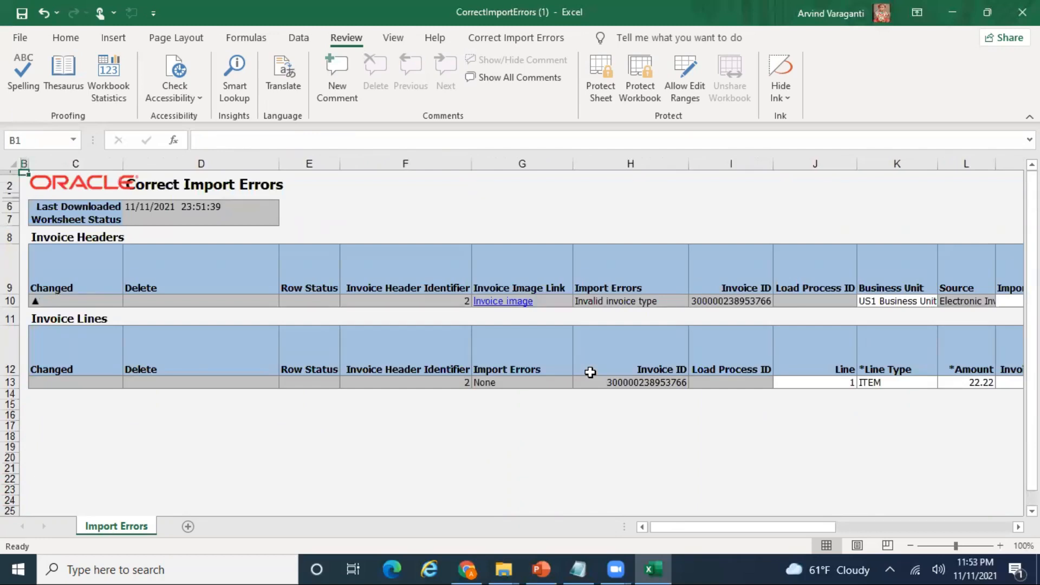
{"action": "left_click", "coordinate": [646, 303]}
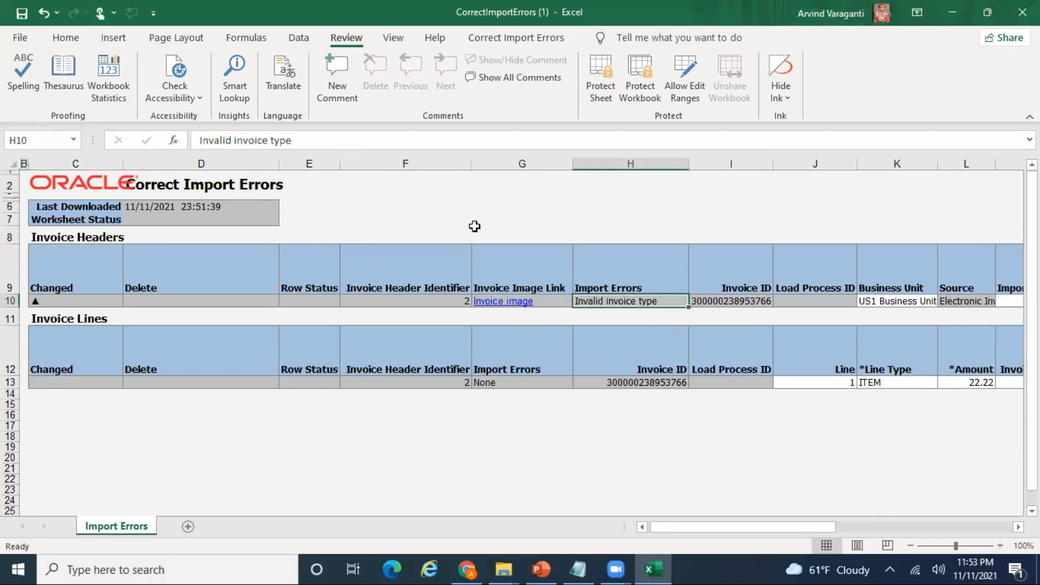
- Save the corrections and upload the invoice, accepting the upload options and result counts
{"action": "left_click", "coordinate": [506, 41]}
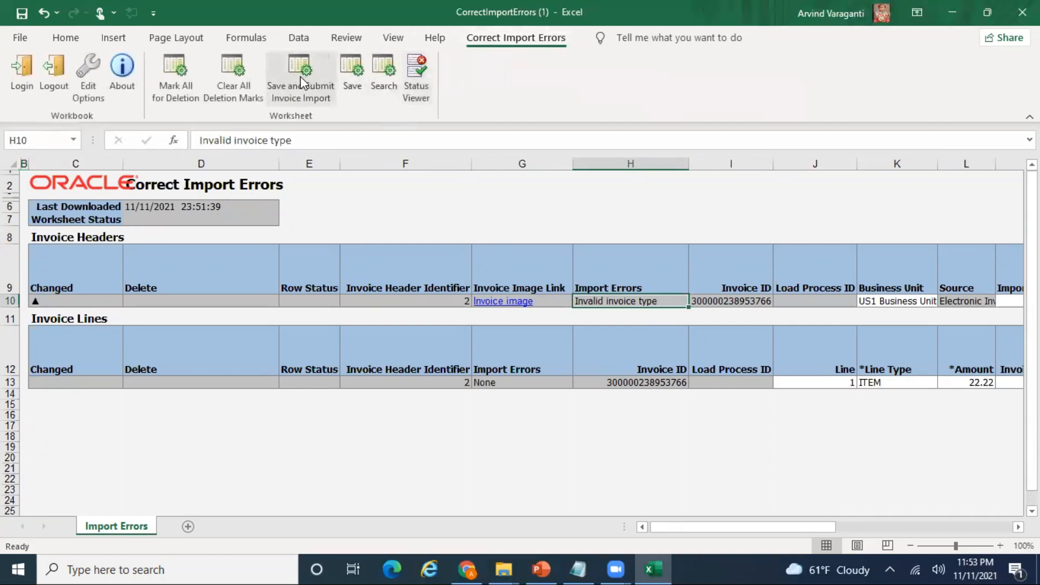
{"action": "left_click", "coordinate": [300, 76]}
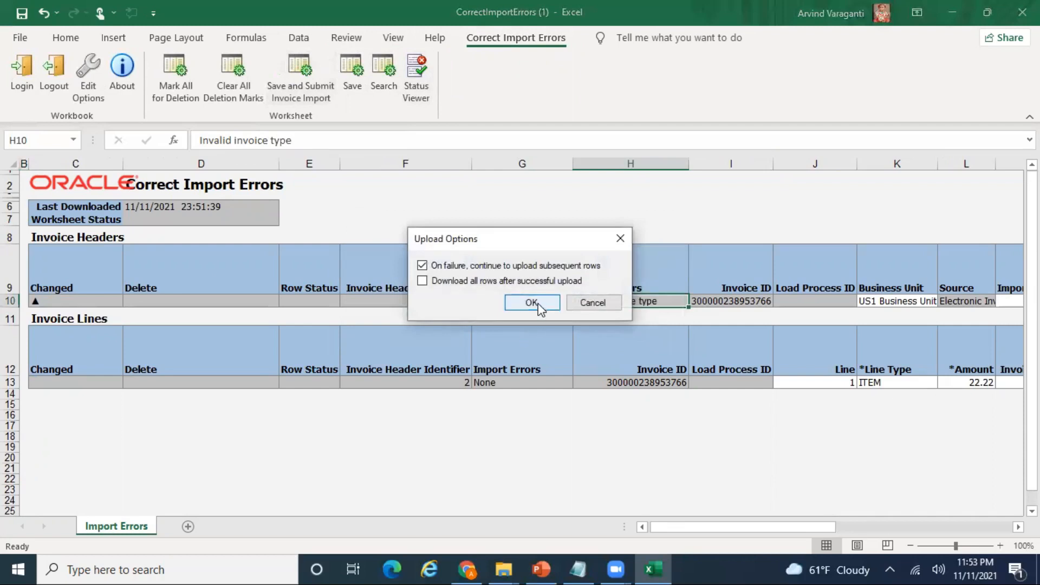
{"action": "left_click", "coordinate": [532, 303]}
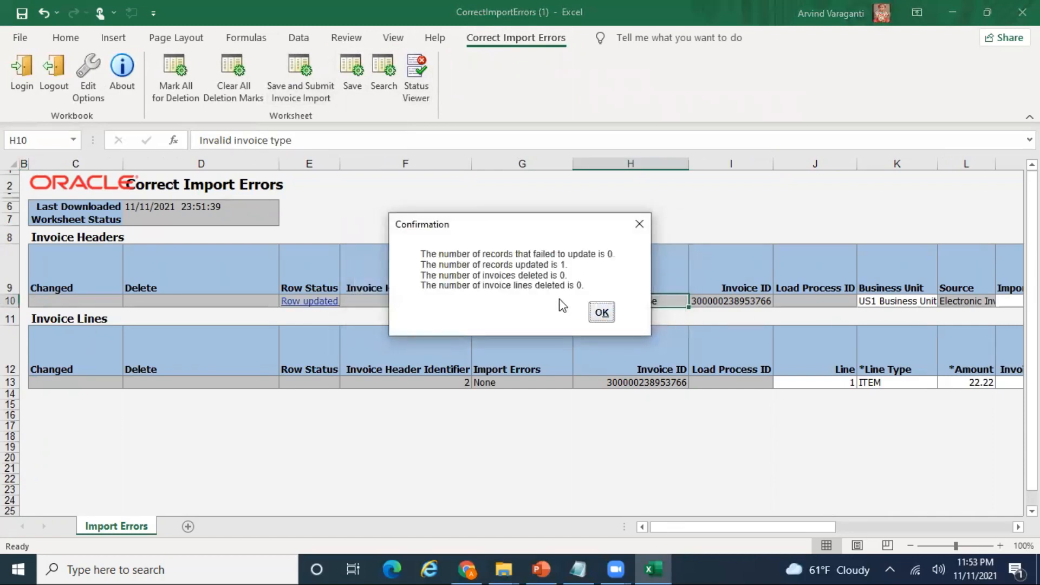
{"action": "left_click", "coordinate": [603, 313]}
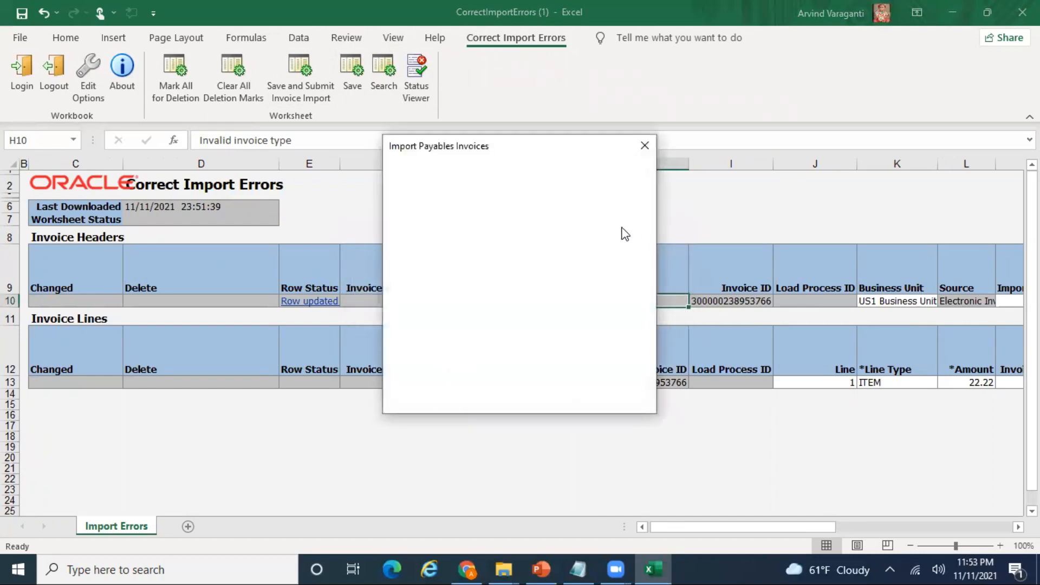
- Submit the invoice import for US1 Business Unit with source Electronic Invoice
{"action": "left_click", "coordinate": [613, 185]}
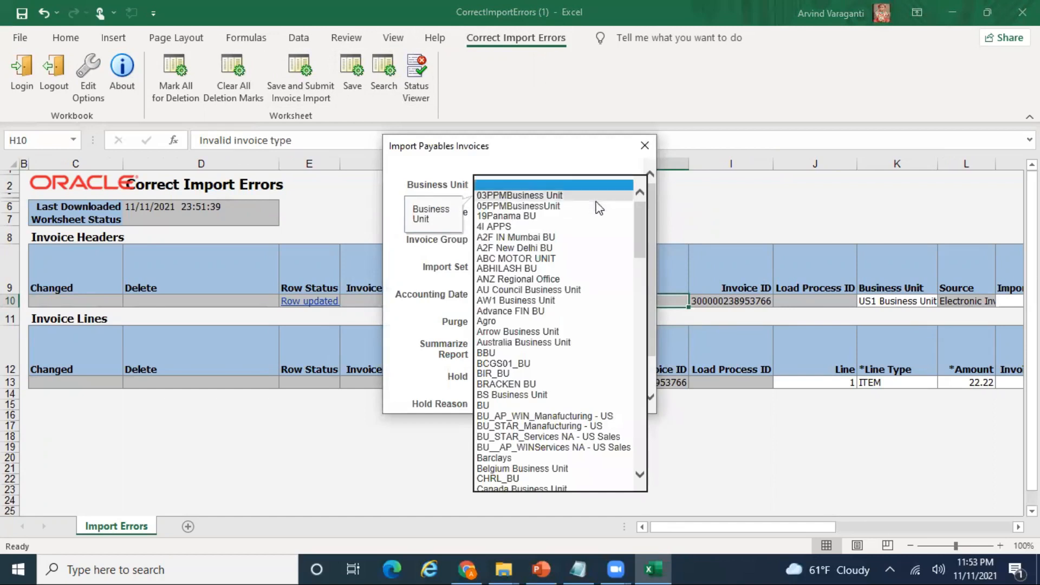
{"action": "type", "text": "us"}
{"action": "key", "text": "Down"}
{"action": "key", "text": "Down"}
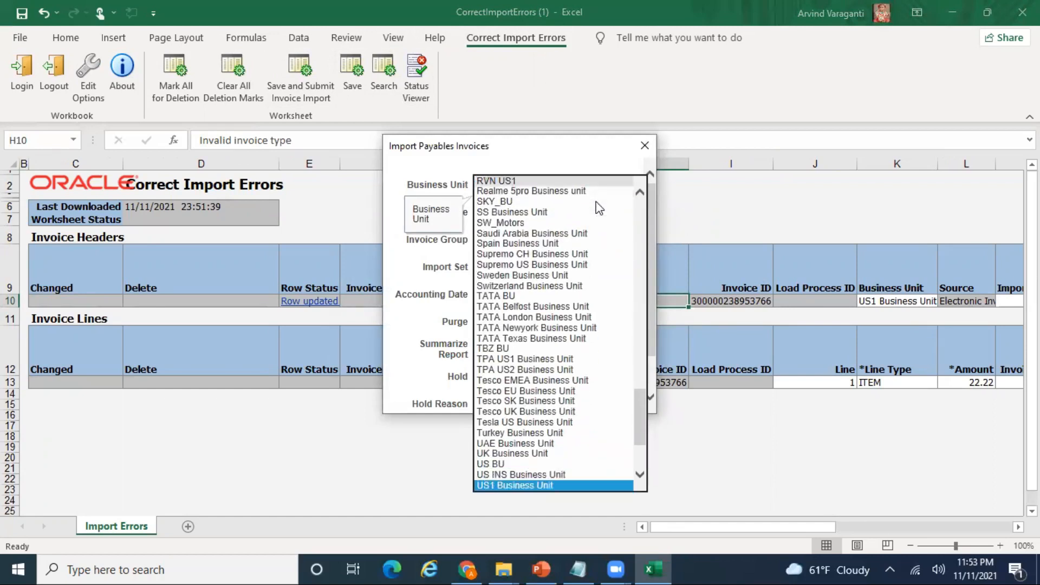
{"action": "left_click", "coordinate": [567, 482]}
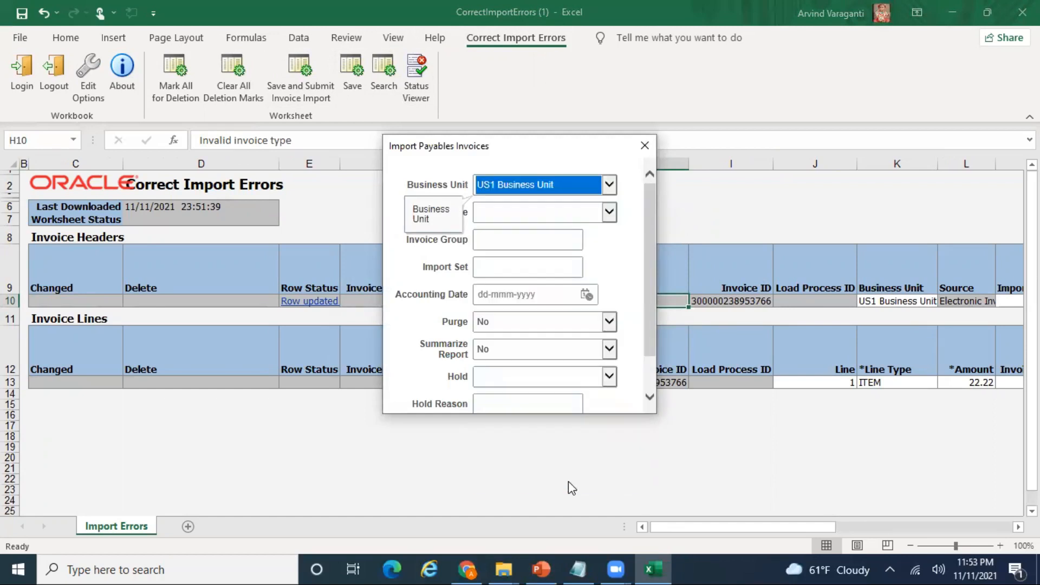
{"action": "left_click", "coordinate": [532, 214]}
{"action": "key", "text": "e"}
{"action": "key", "text": "e"}
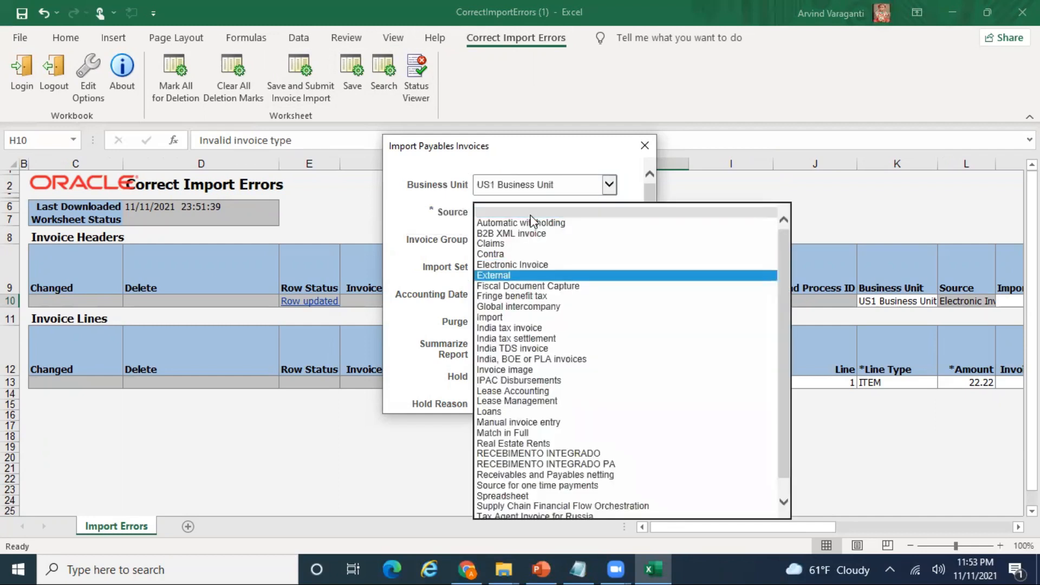
{"action": "left_click", "coordinate": [534, 264]}
{"action": "scroll", "coordinate": [649, 329], "scroll_direction": "down", "scroll_amount": 2}
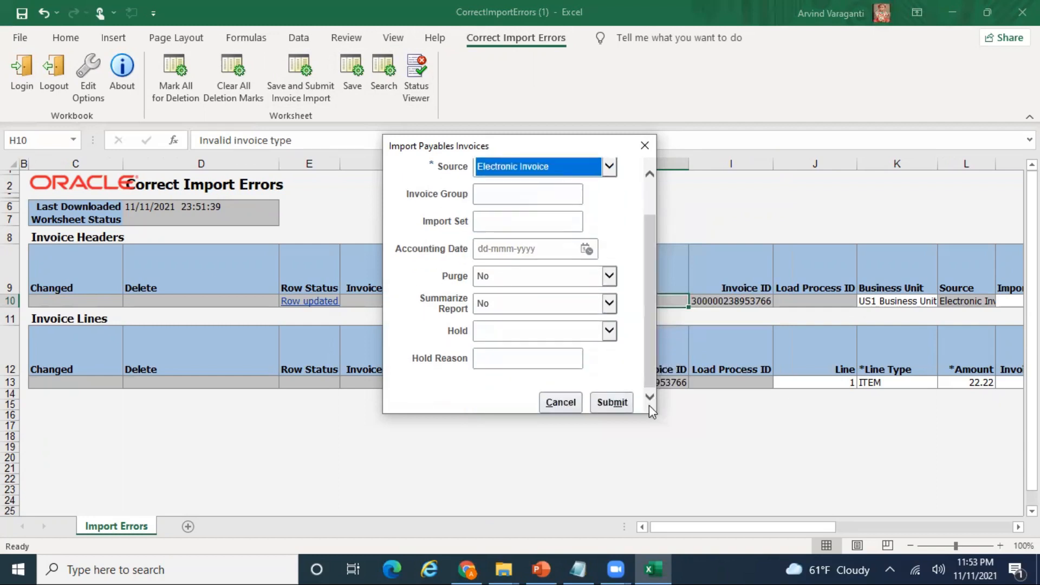
{"action": "left_click", "coordinate": [610, 403]}
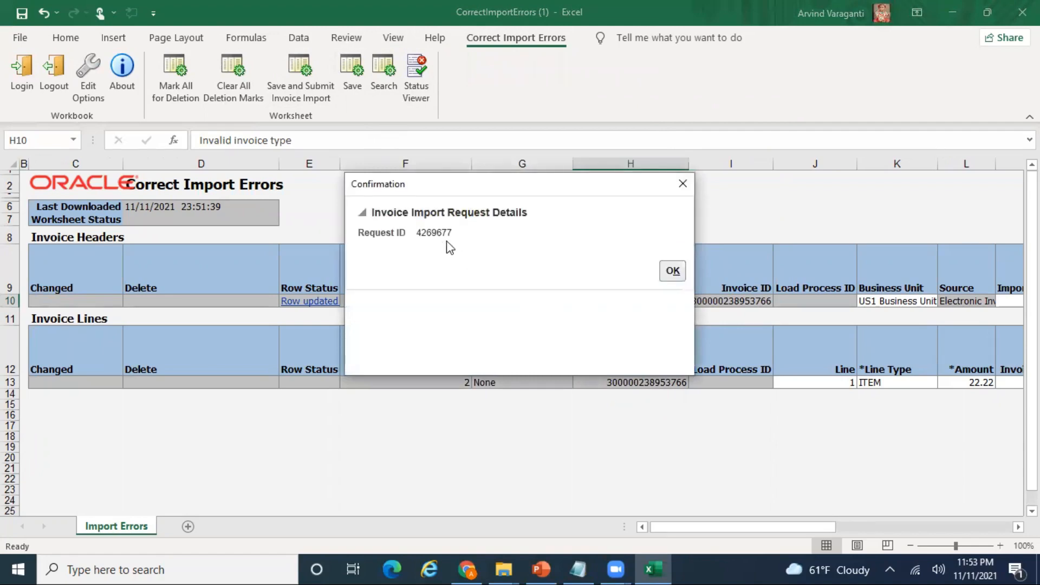
- In Oracle Fusion, open Scheduled Processes from the Tools apps on the home page
{"action": "left_click", "coordinate": [466, 569]}
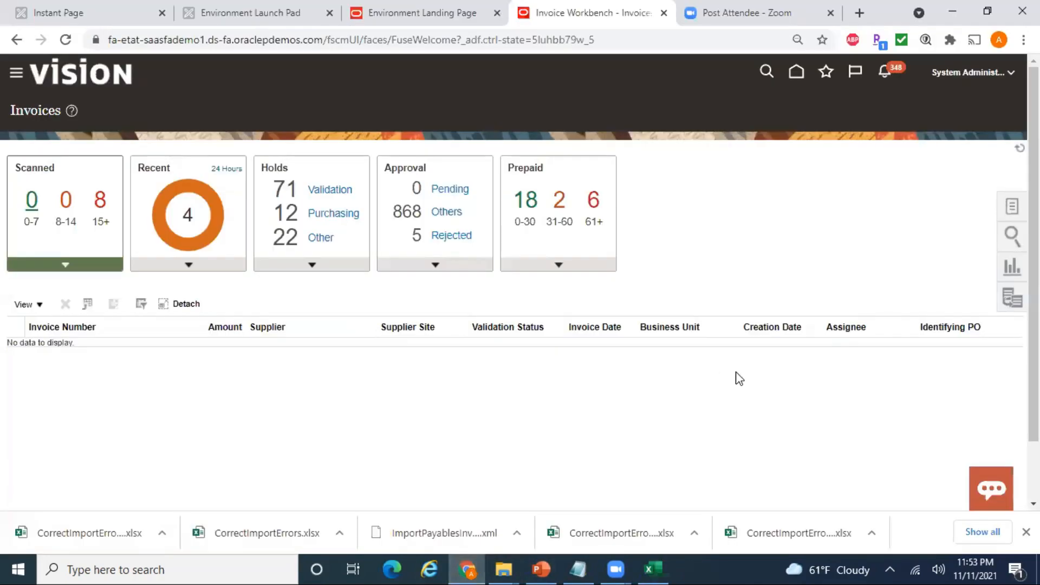
{"action": "left_click", "coordinate": [796, 76]}
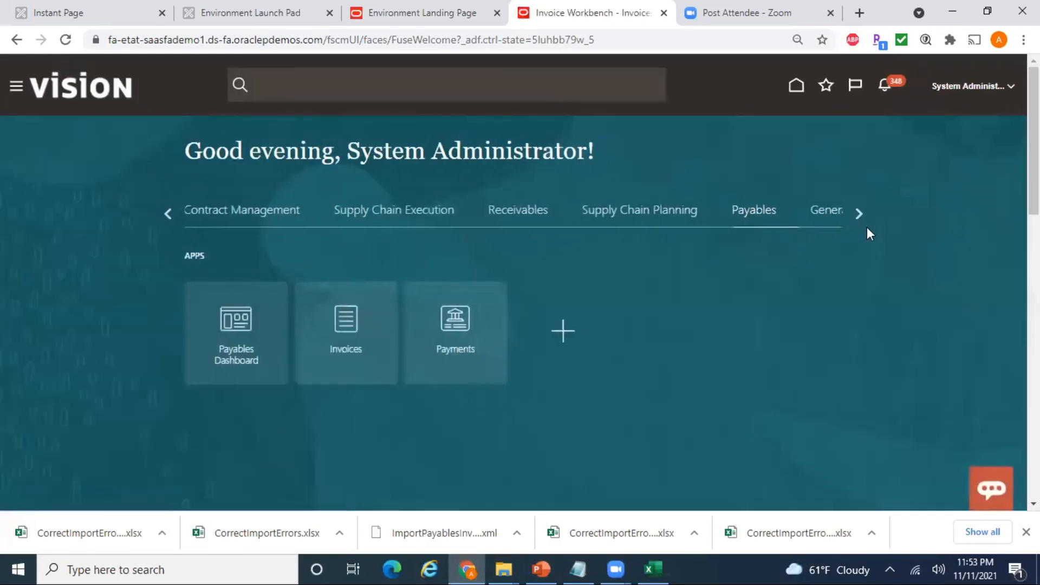
{"action": "left_click", "coordinate": [860, 212]}
{"action": "left_click", "coordinate": [859, 213]}
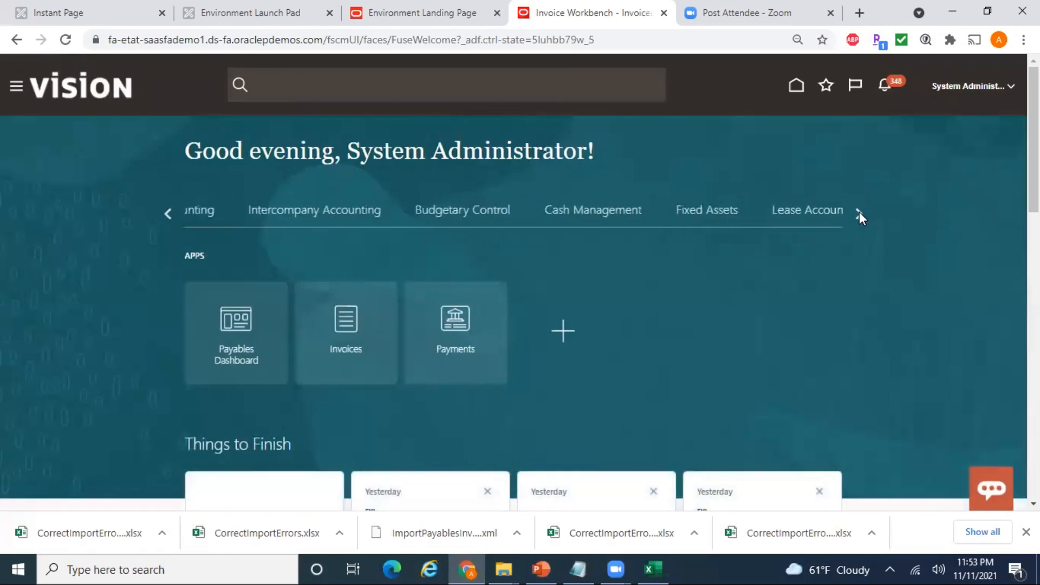
{"action": "left_click", "coordinate": [859, 212]}
{"action": "left_click", "coordinate": [699, 212]}
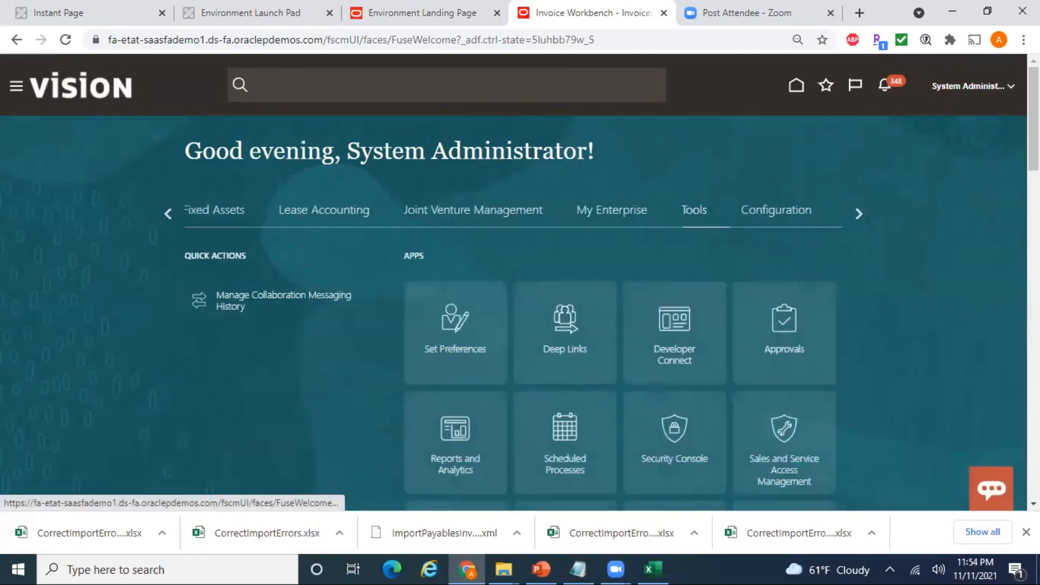
{"action": "left_click", "coordinate": [561, 442]}
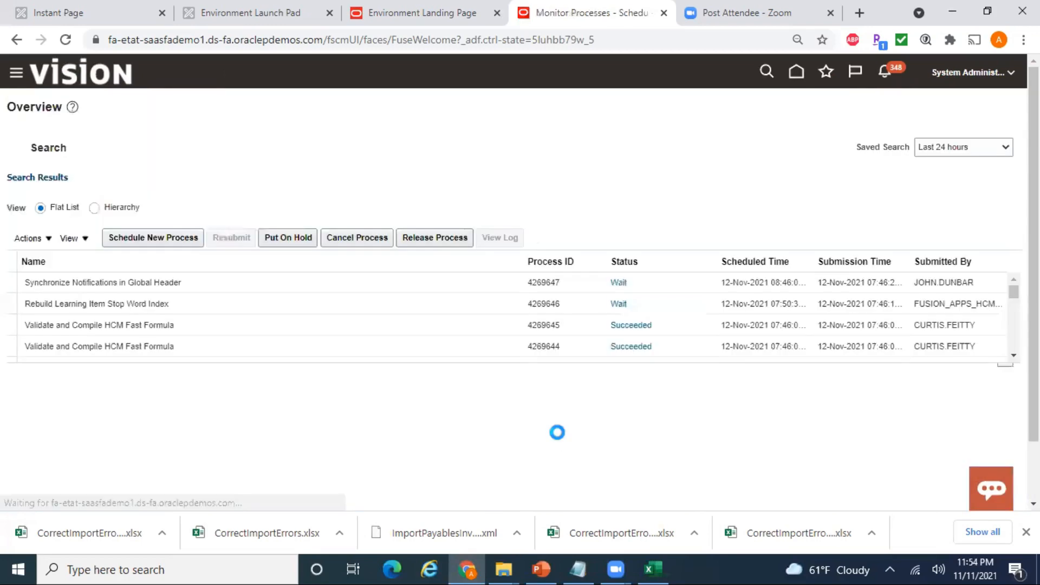
- Refresh the process list to show Import Payables Invoices 4269677 and 4269678 as Succeeded
{"action": "left_click", "coordinate": [660, 566]}
{"action": "key", "text": "alt+Tab"}
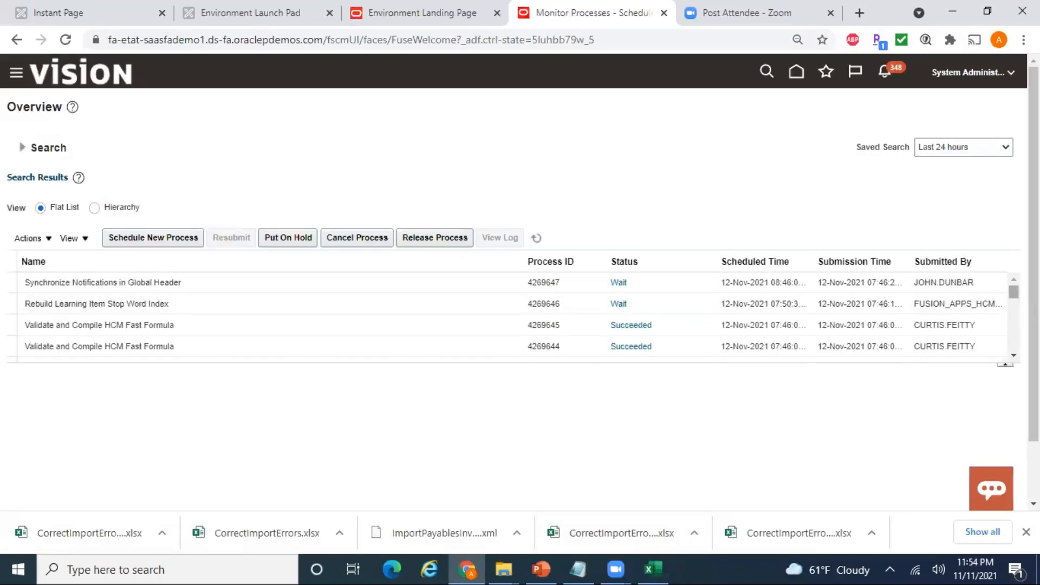
{"action": "left_click", "coordinate": [537, 240]}
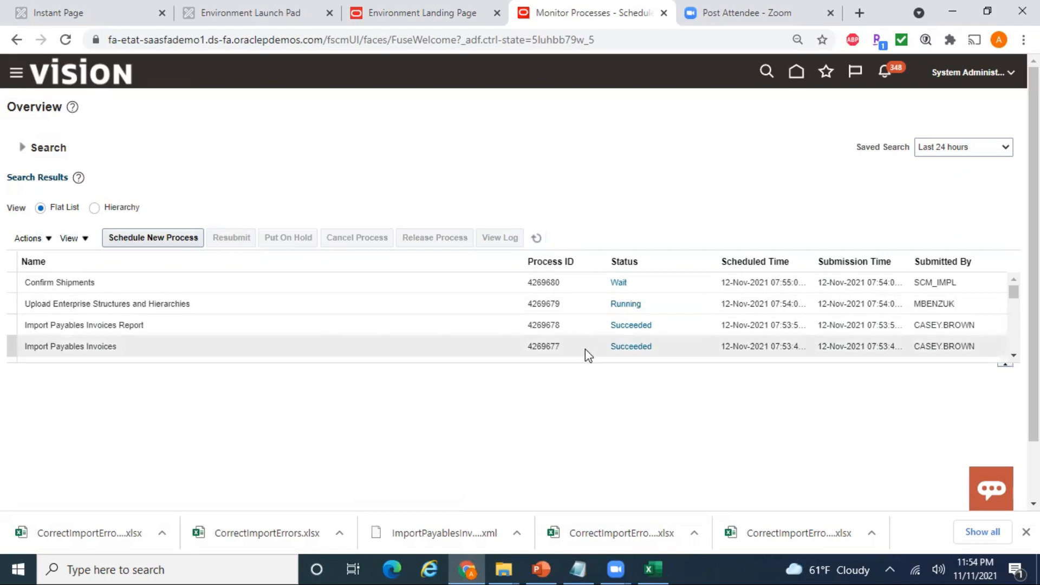
- Open the Import Payables Invoices Report output to confirm the 22.22 USD Dell invoice, then return to Excel
{"action": "left_click", "coordinate": [421, 326]}
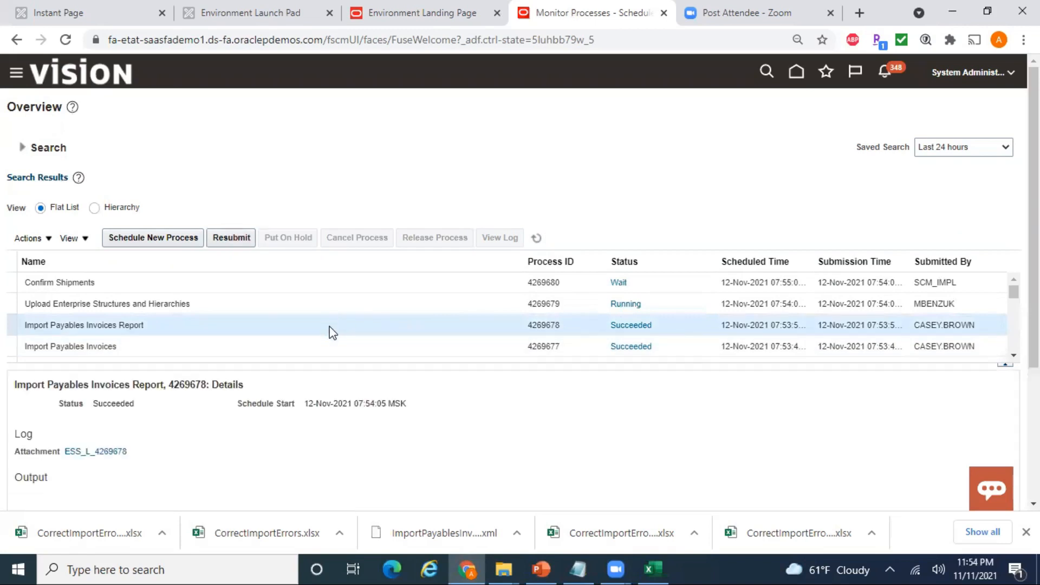
{"action": "scroll", "coordinate": [903, 325], "scroll_direction": "down", "scroll_amount": 1}
{"action": "left_click_drag", "start_coordinate": [1033, 329], "coordinate": [1034, 427]}
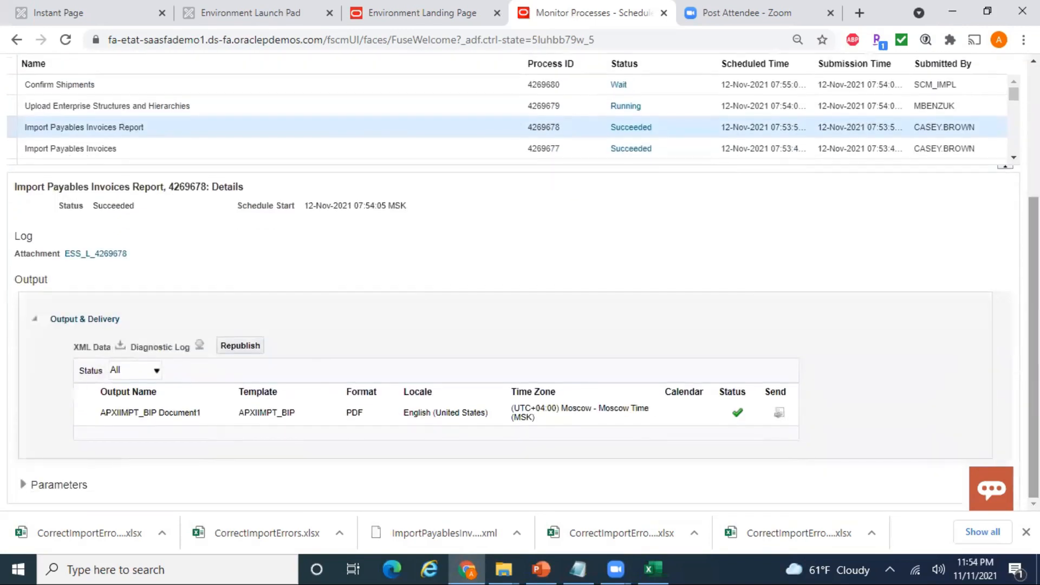
{"action": "left_click", "coordinate": [174, 411]}
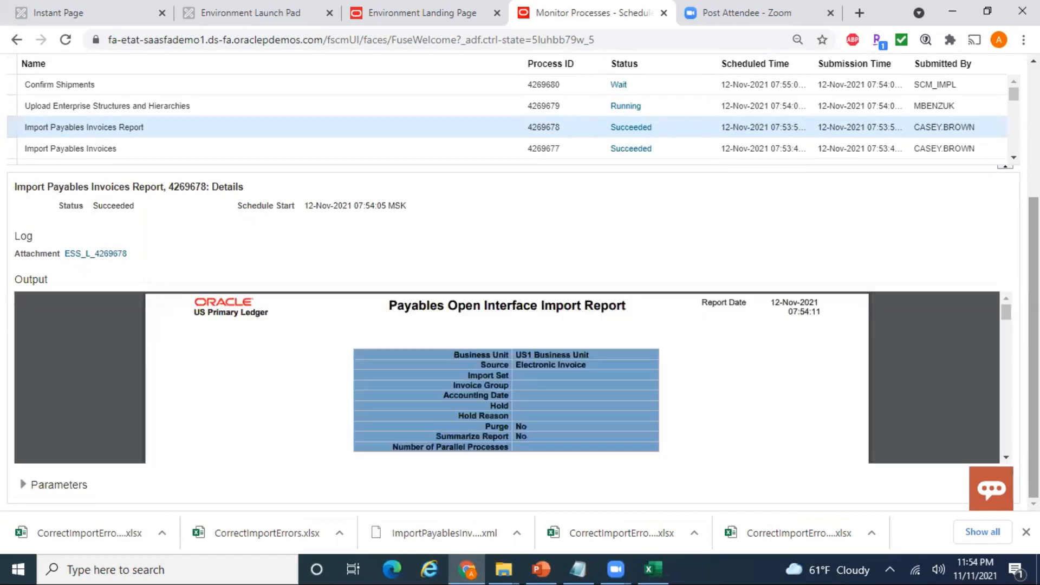
{"action": "left_click_drag", "start_coordinate": [1009, 324], "coordinate": [1007, 363]}
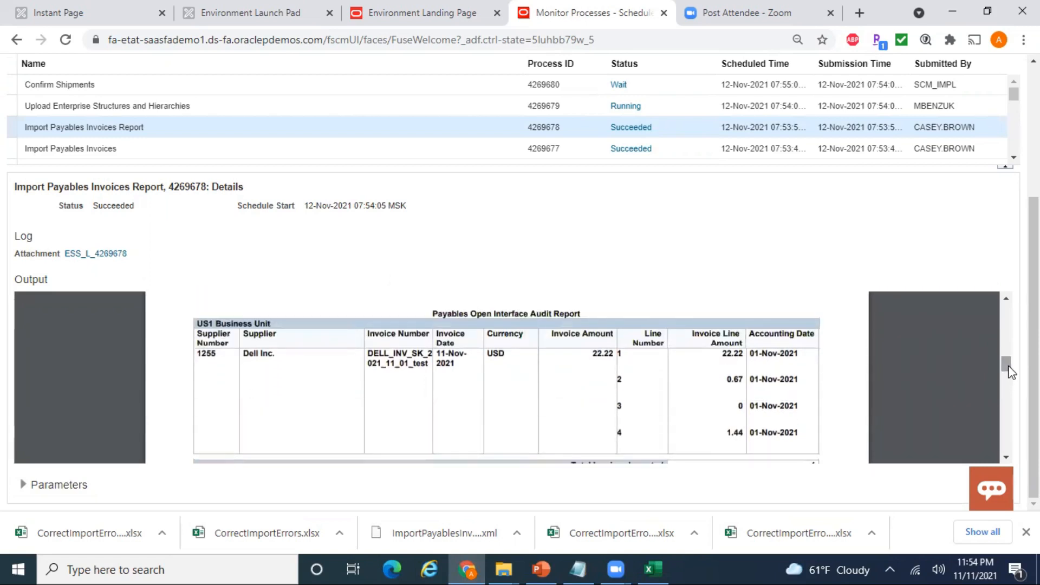
{"action": "left_click", "coordinate": [651, 569]}
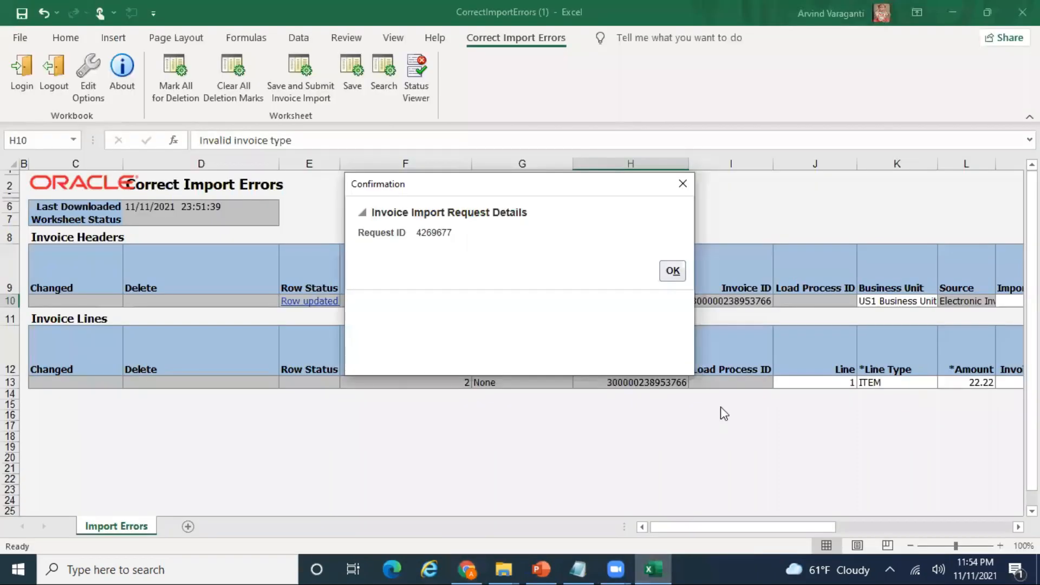
- Dismiss the confirmation, copy invoice number DELL_INV_SK_2021_11_01_test from N10, and return to the browser
{"action": "left_click", "coordinate": [673, 271]}
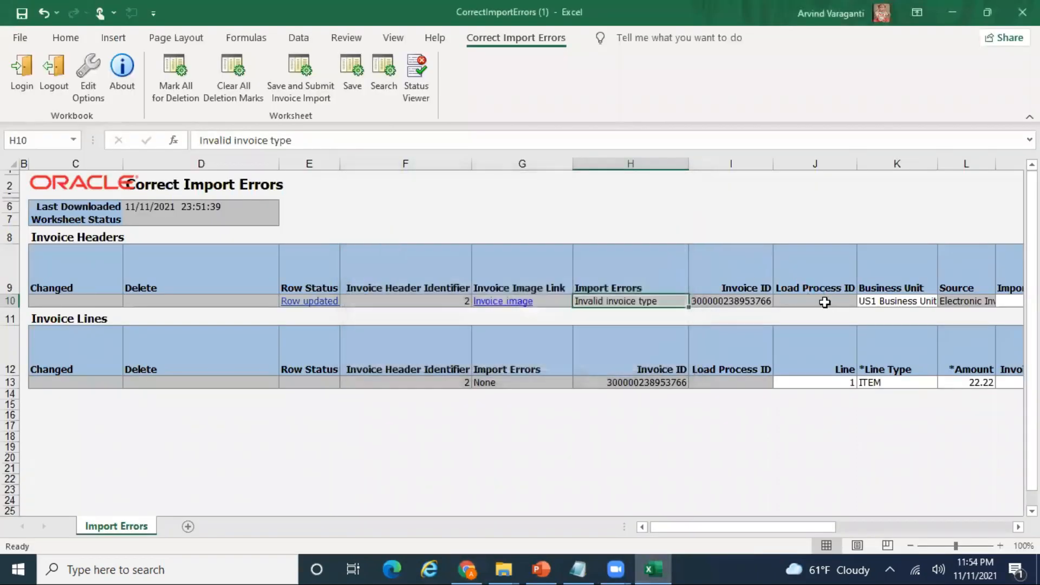
{"action": "left_click", "coordinate": [791, 302]}
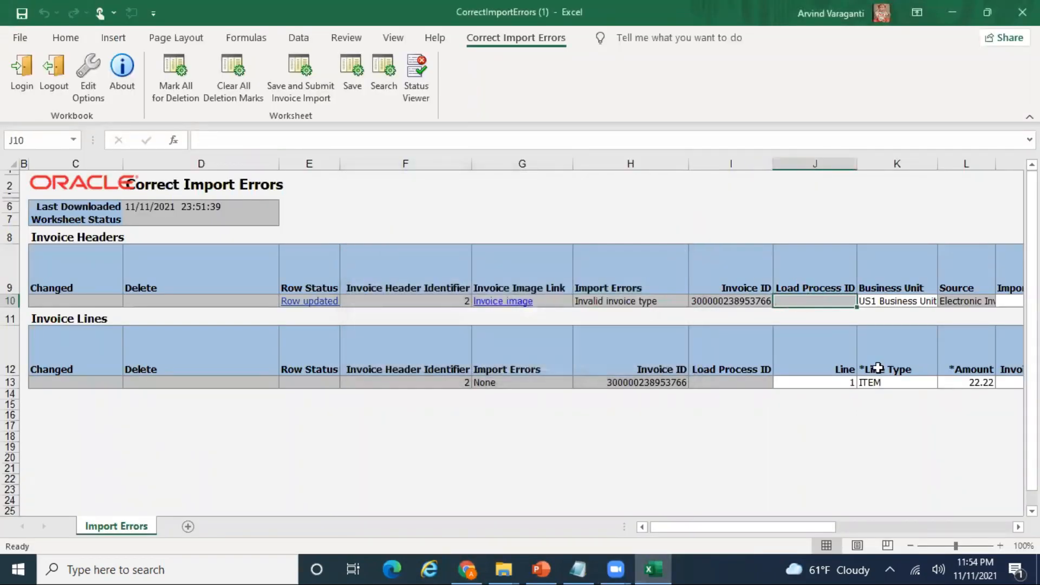
{"action": "key", "text": "Right"}
{"action": "key", "text": "Right"}
{"action": "key", "text": "Right"}
{"action": "key", "text": "Right"}
{"action": "key", "text": "Right"}
{"action": "key", "text": "Left"}
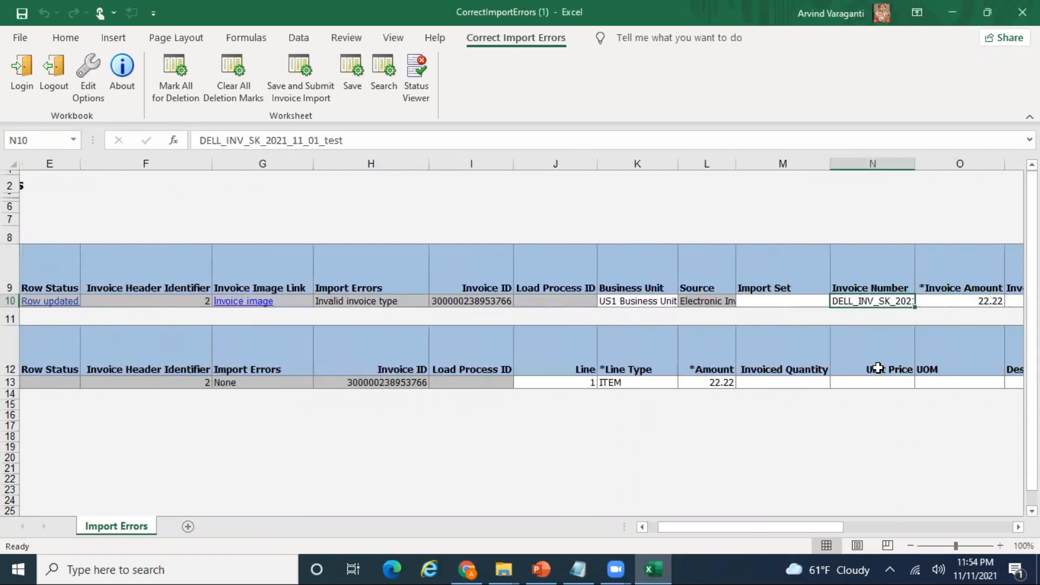
{"action": "double_click", "coordinate": [358, 142]}
{"action": "key", "text": "ctrl+c"}
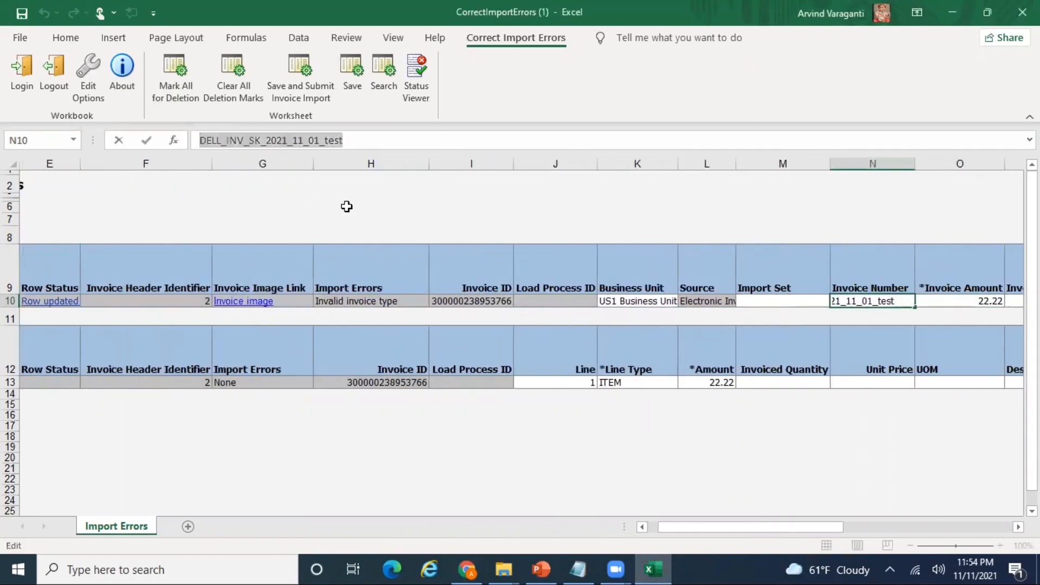
{"action": "left_click", "coordinate": [667, 328]}
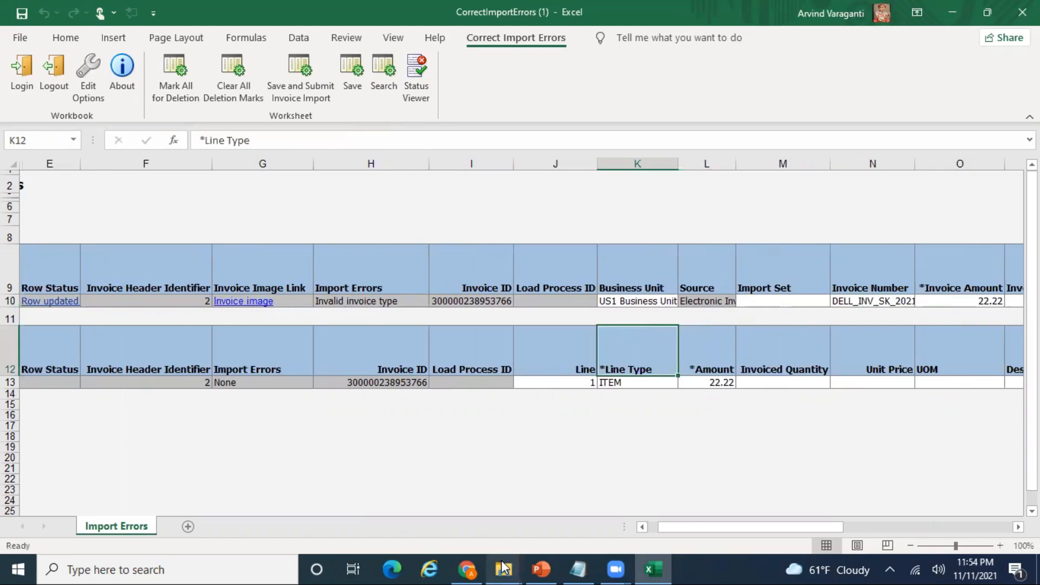
{"action": "left_click", "coordinate": [467, 568]}
{"action": "scroll", "coordinate": [840, 100], "scroll_direction": "up", "scroll_amount": 4}
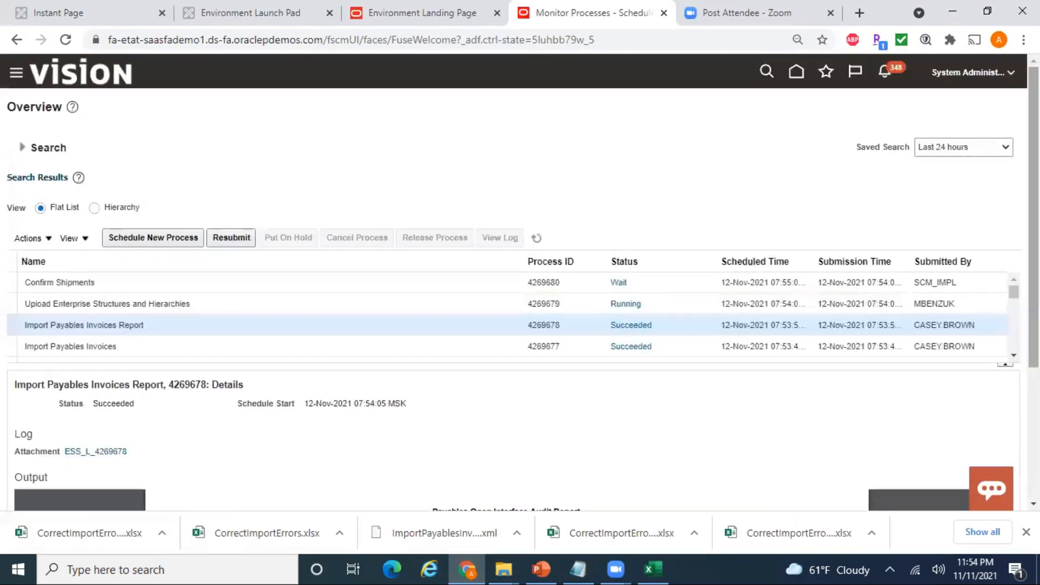
- From the Fusion home page, open Payables Invoices and the Manage Invoices task
{"action": "left_click", "coordinate": [797, 83]}
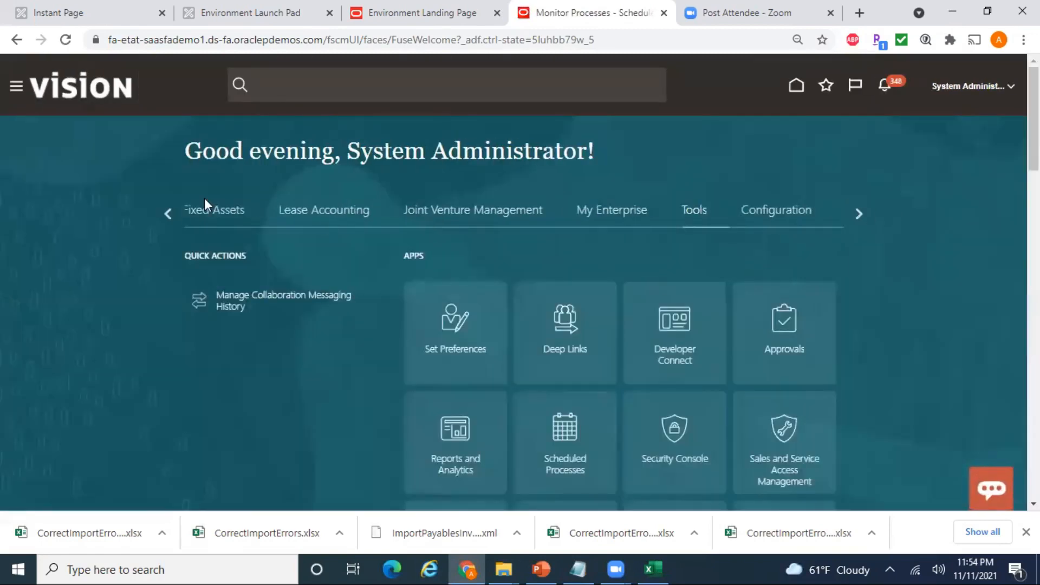
{"action": "left_click", "coordinate": [167, 212]}
{"action": "left_click", "coordinate": [167, 212]}
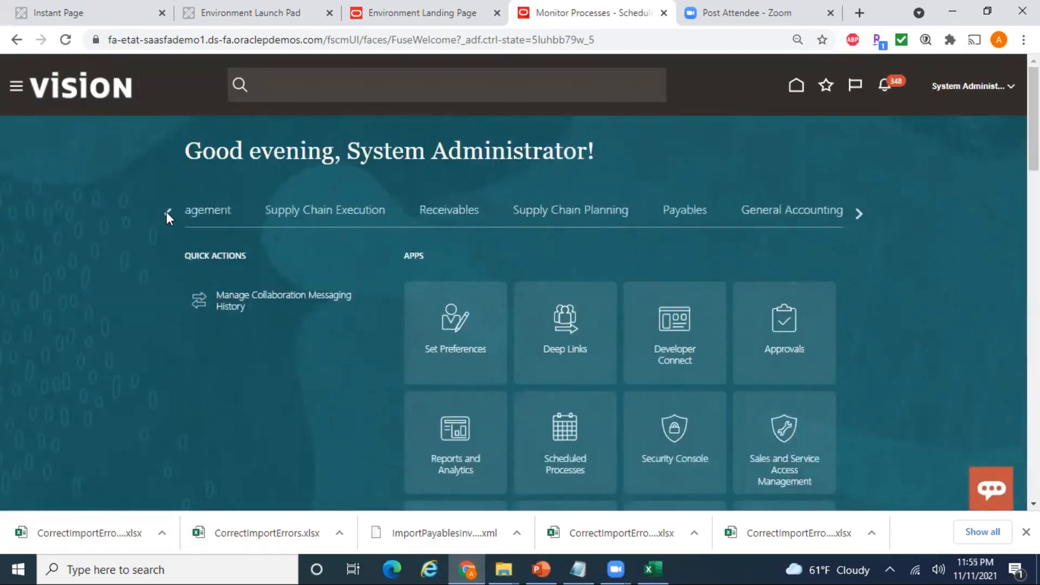
{"action": "left_click", "coordinate": [167, 213]}
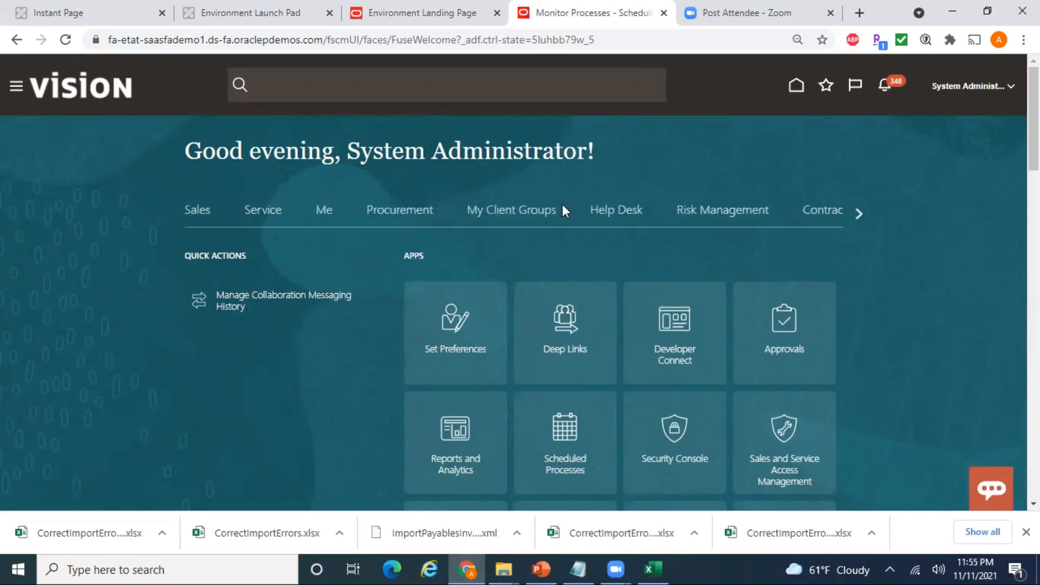
{"action": "left_click", "coordinate": [856, 215]}
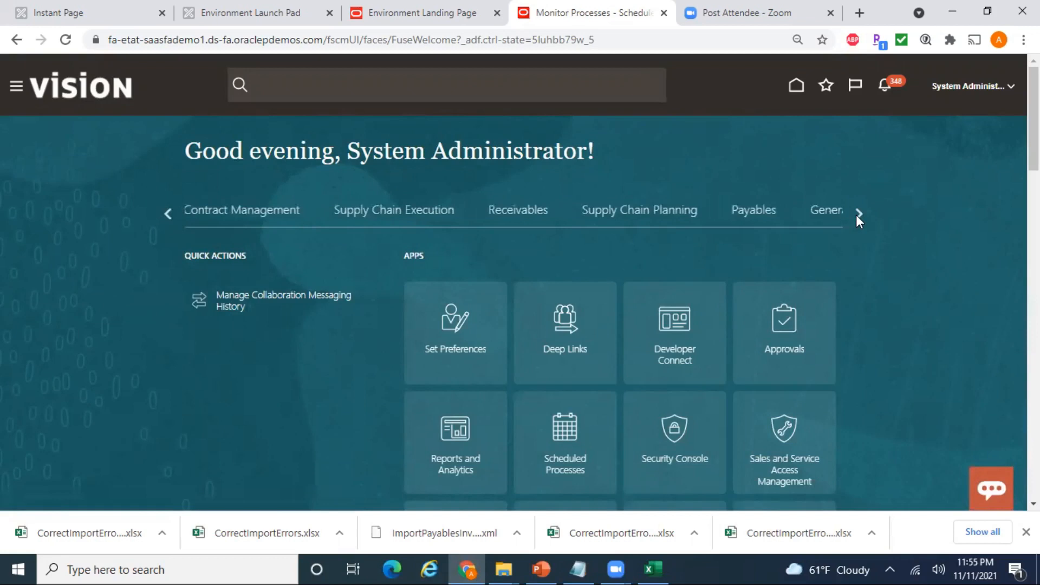
{"action": "left_click", "coordinate": [752, 210]}
{"action": "left_click", "coordinate": [338, 344]}
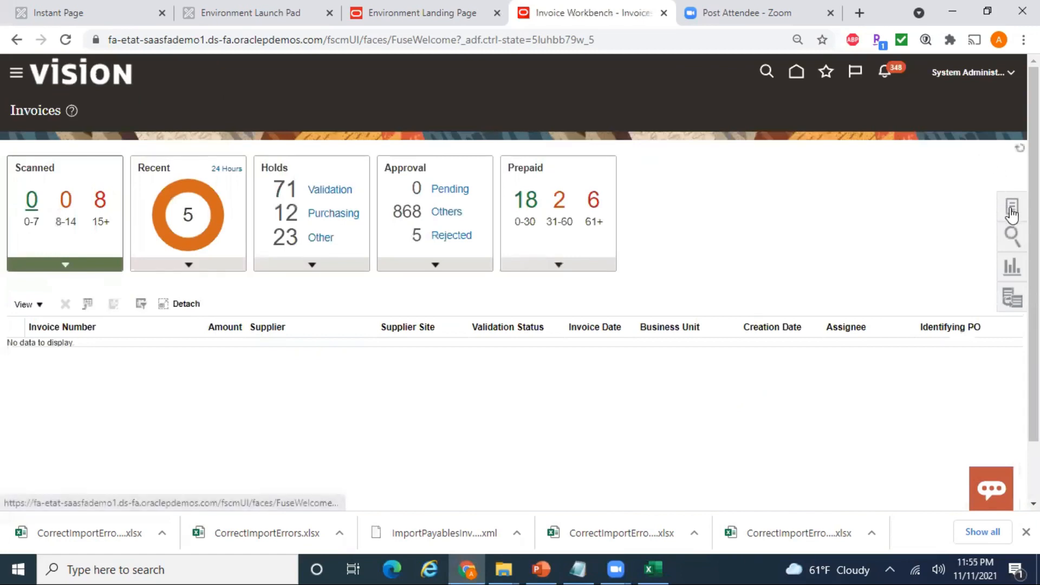
{"action": "left_click", "coordinate": [1009, 207]}
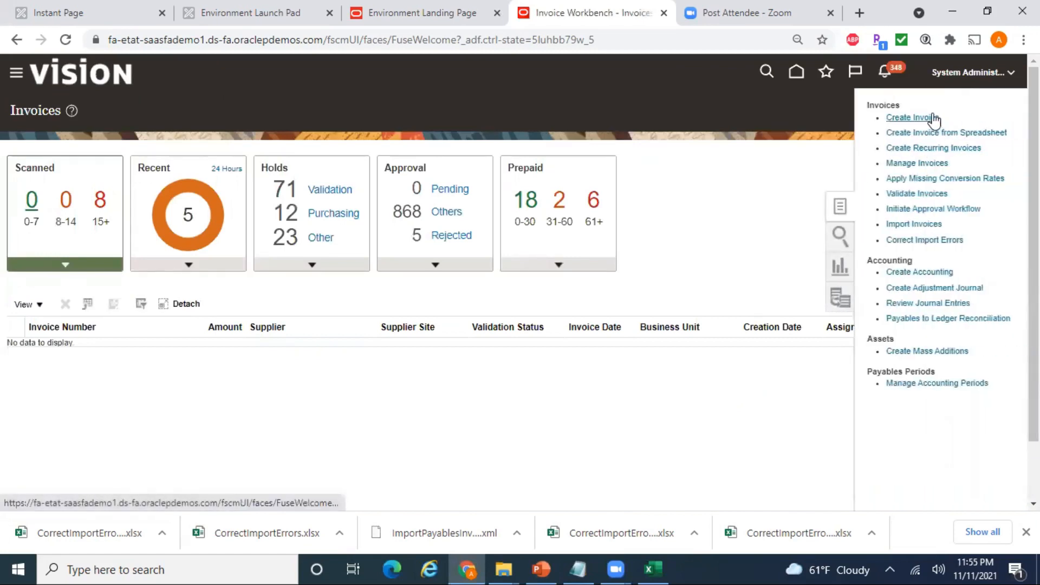
{"action": "left_click", "coordinate": [930, 163]}
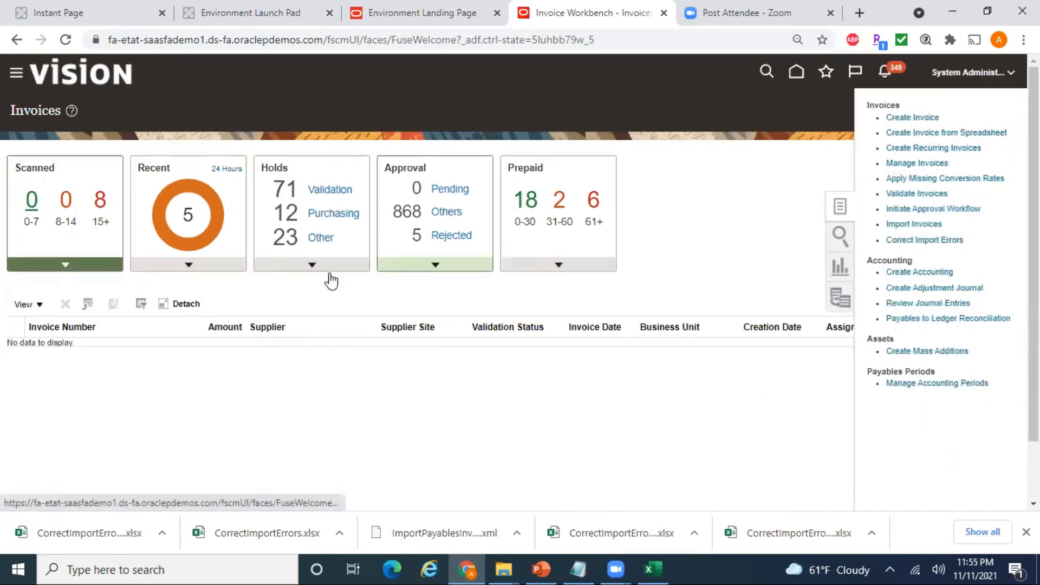
- Search for invoice number DELL_INV_SK_2021_11_01_test
{"action": "left_click", "coordinate": [256, 245]}
{"action": "key", "text": "ctrl+v"}
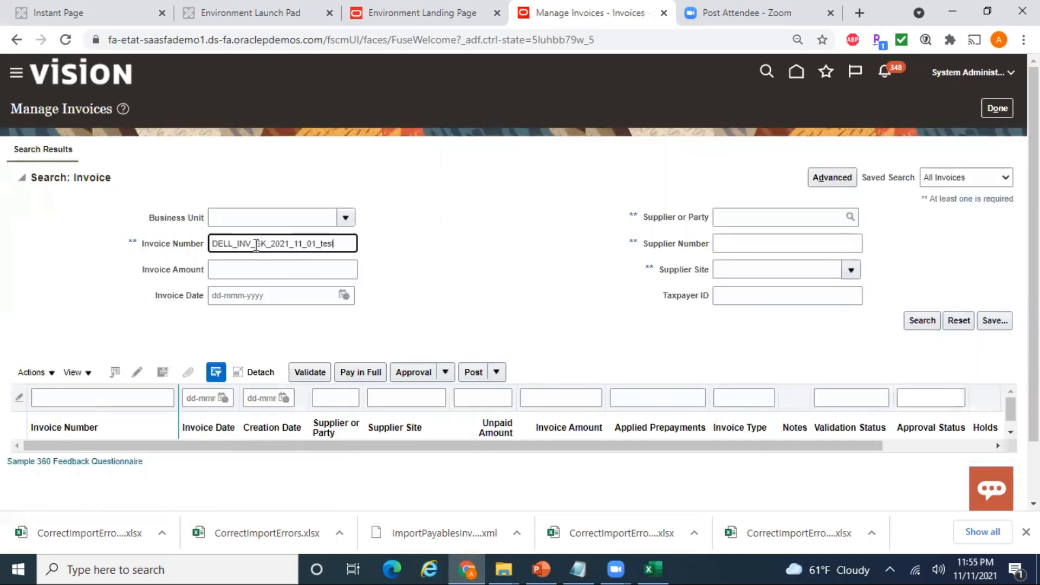
{"action": "left_click", "coordinate": [918, 321]}
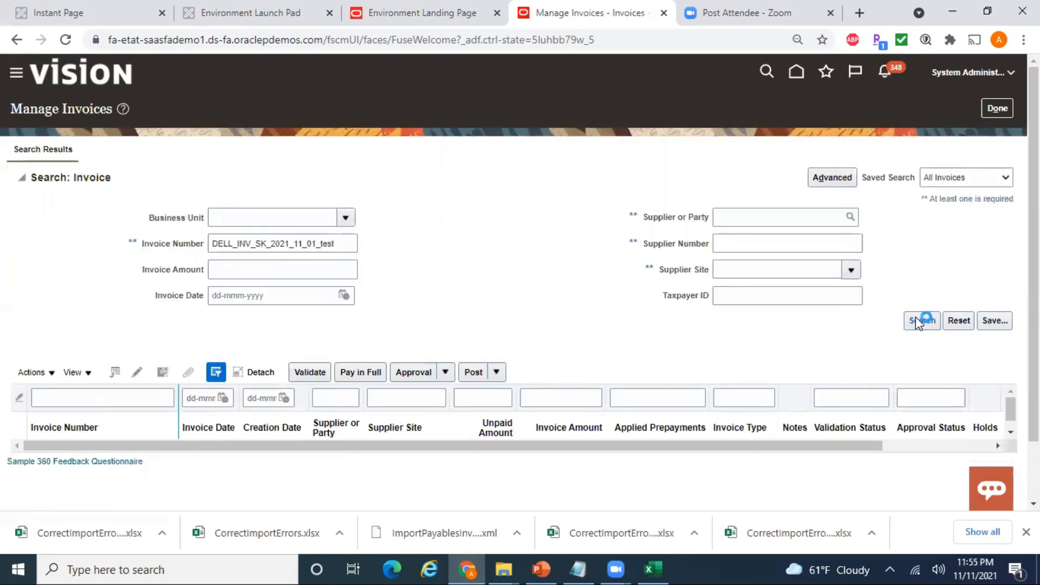